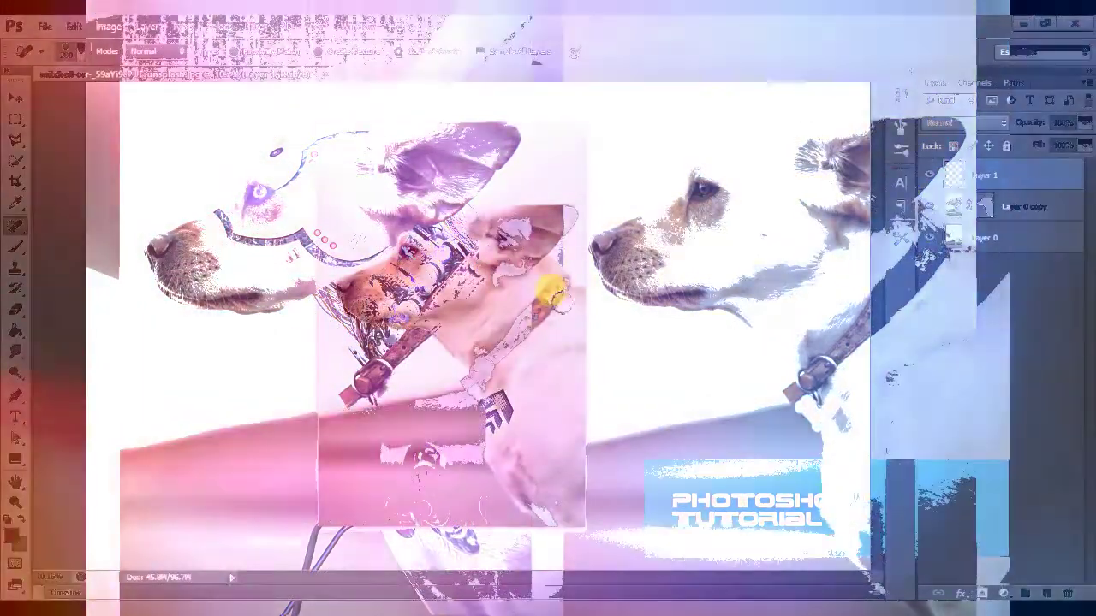
Draw a closed crescent path from the dog's eye corner over the forehead toward the ear
{"action": "left_click", "coordinate": [16, 396]}
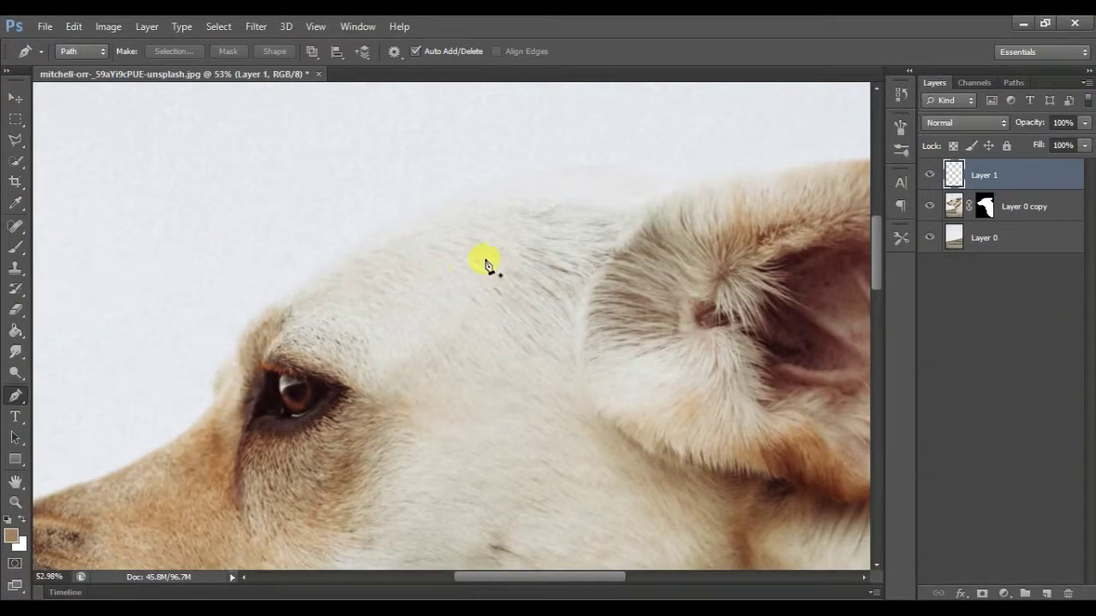
{"action": "left_click", "coordinate": [342, 388]}
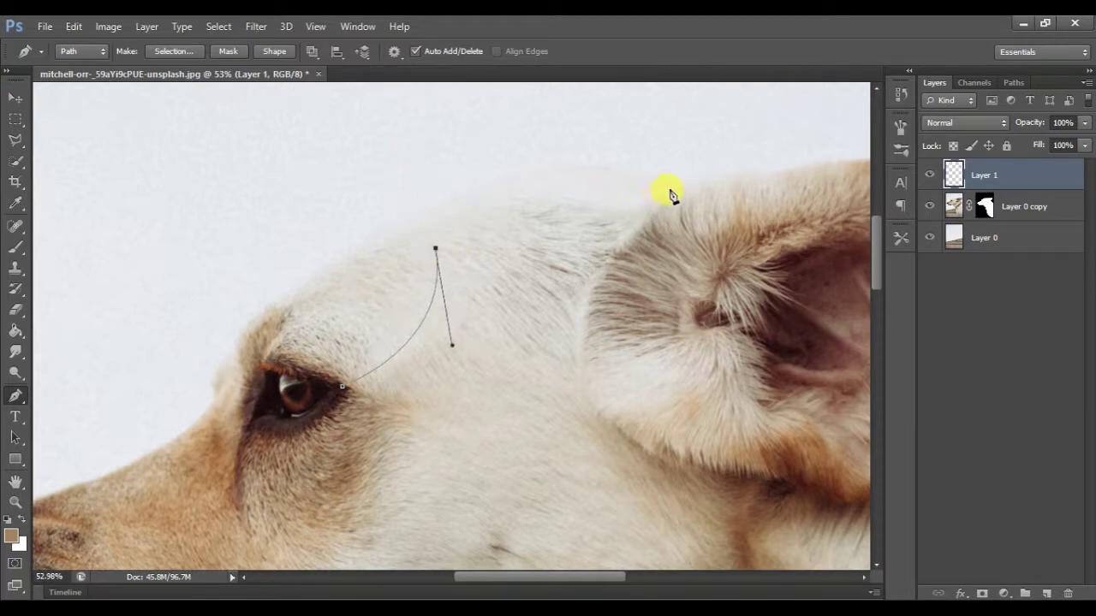
{"action": "left_click_drag", "start_coordinate": [809, 207], "coordinate": [826, 198]}
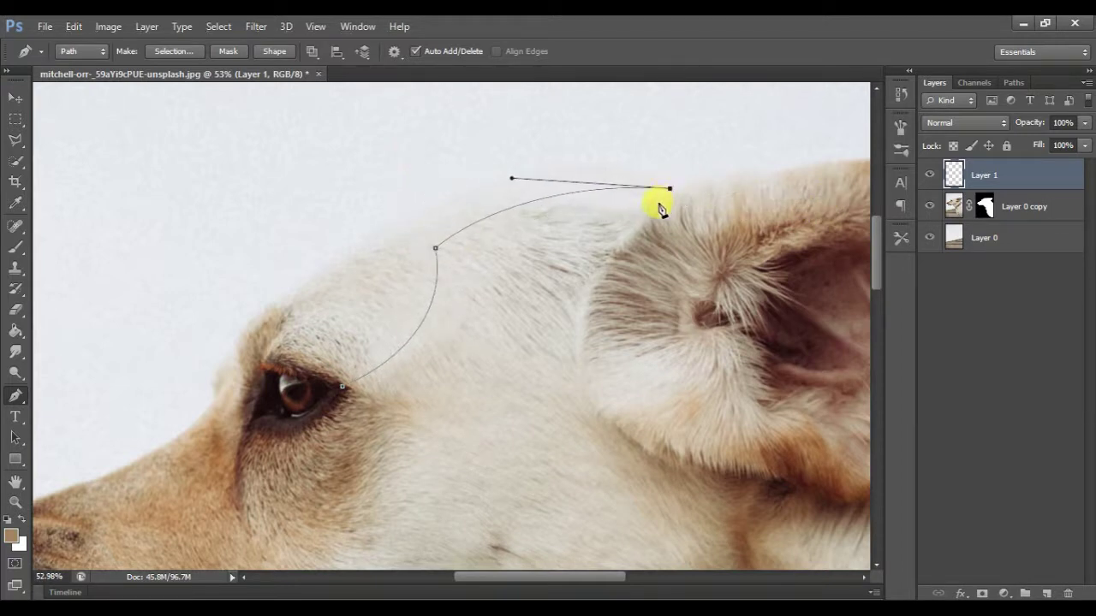
{"action": "left_click_drag", "start_coordinate": [419, 275], "coordinate": [382, 315]}
{"action": "mouse_move", "coordinate": [342, 388]}
{"action": "left_mouse_down"}
{"action": "mouse_move", "coordinate": [233, 400]}
{"action": "mouse_move", "coordinate": [339, 391]}
{"action": "left_mouse_up"}
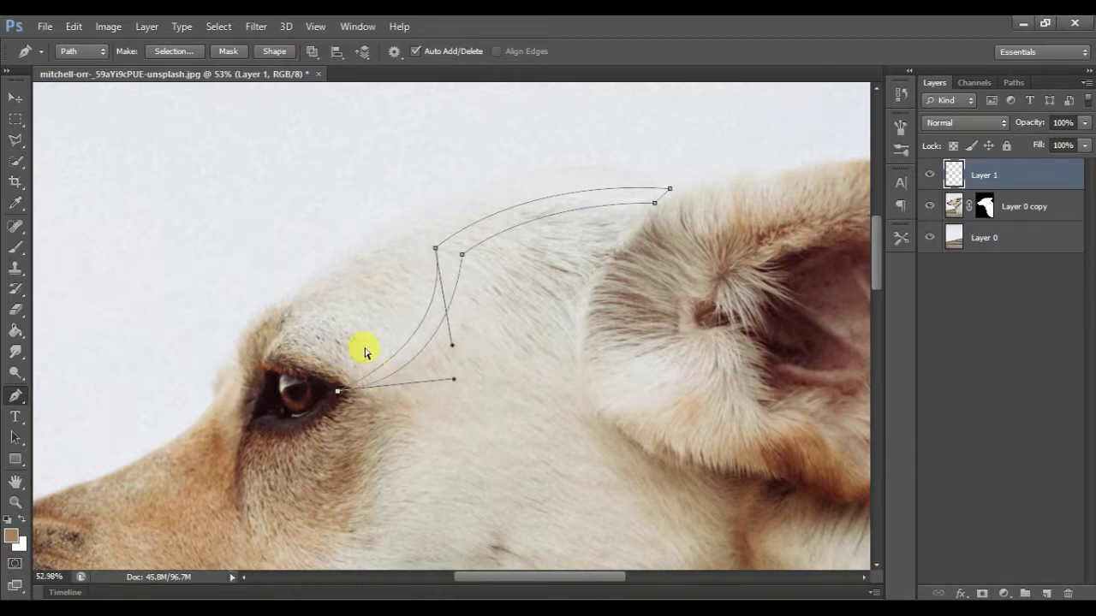
{"action": "scroll", "coordinate": [364, 352], "scroll_direction": "down", "scroll_amount": 3}
{"action": "scroll", "coordinate": [390, 499], "scroll_direction": "down", "scroll_amount": 2}
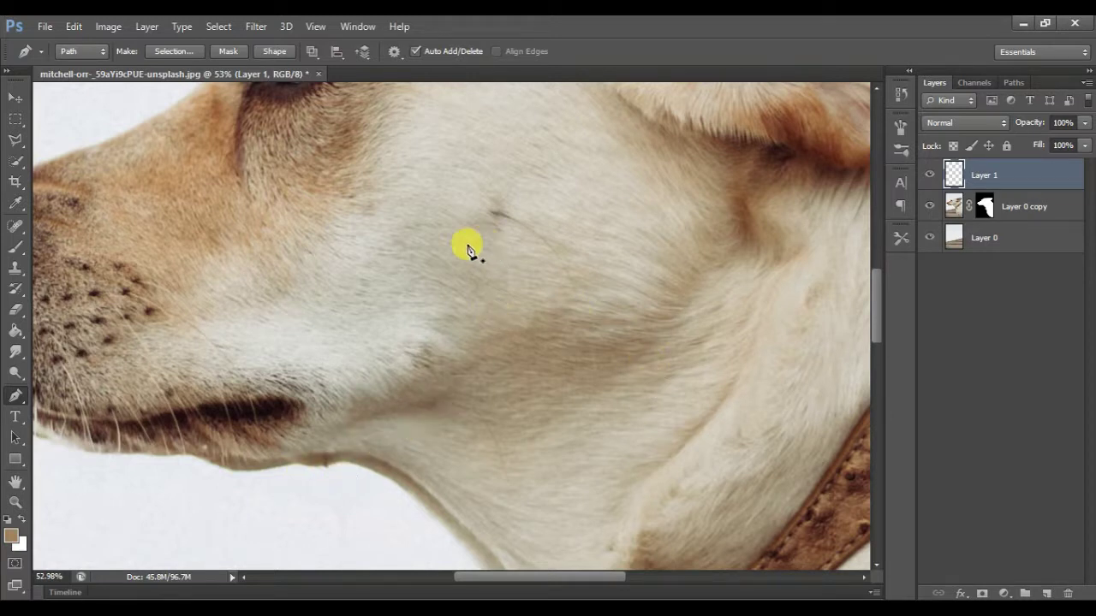
{"action": "scroll", "coordinate": [409, 291], "scroll_direction": "up", "scroll_amount": 3}
Draw a second curved path across the cheek and muzzle using smooth and corner anchors
{"action": "left_click_drag", "start_coordinate": [211, 354], "coordinate": [213, 402]}
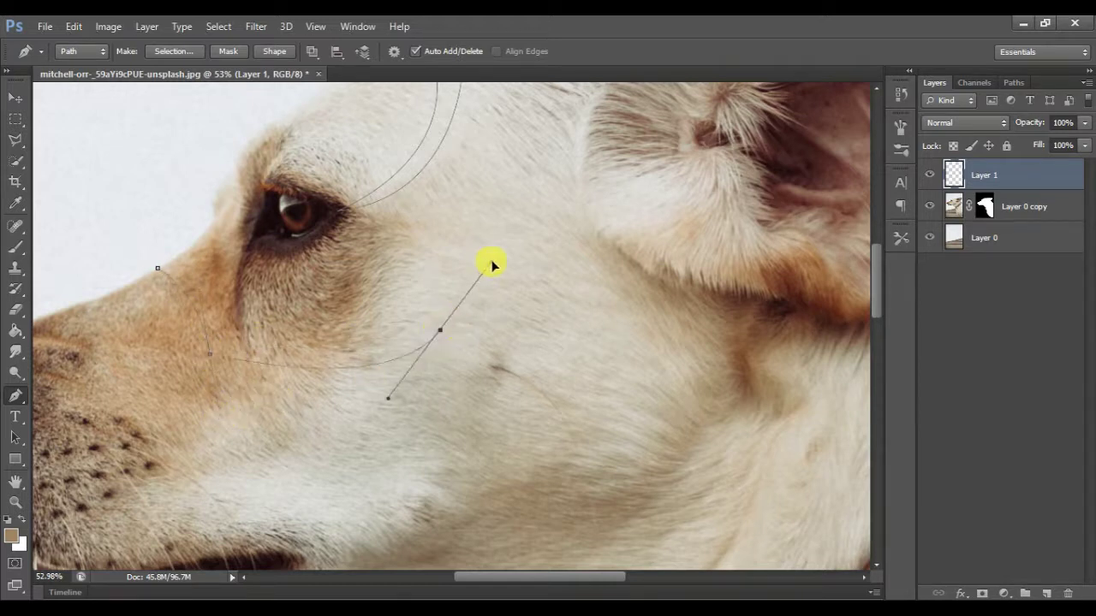
{"action": "scroll", "coordinate": [512, 266], "scroll_direction": "down", "scroll_amount": 2}
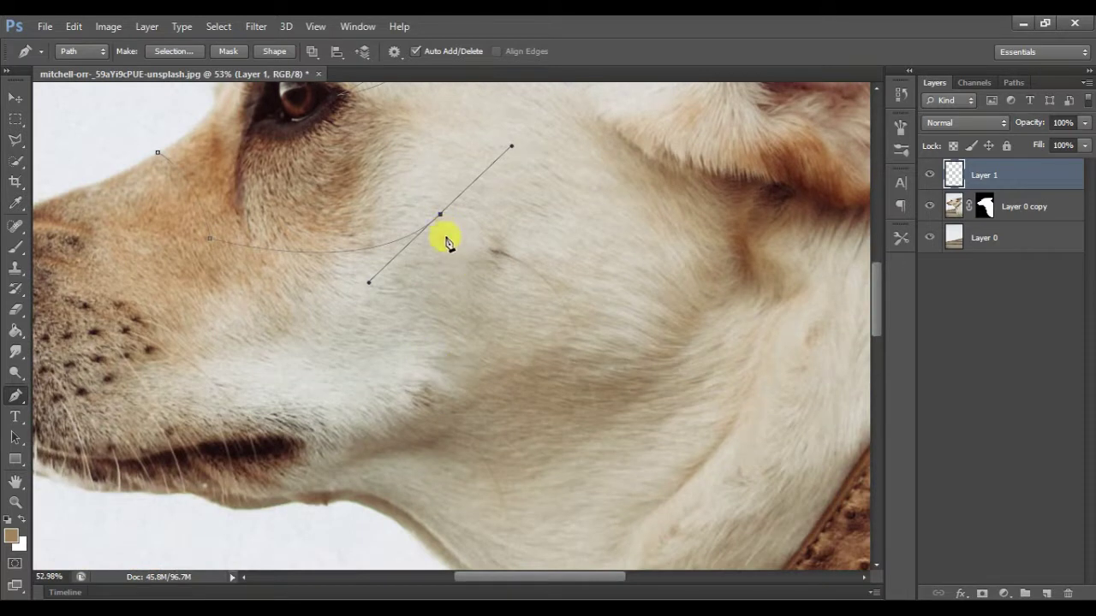
{"action": "left_click", "coordinate": [440, 215]}
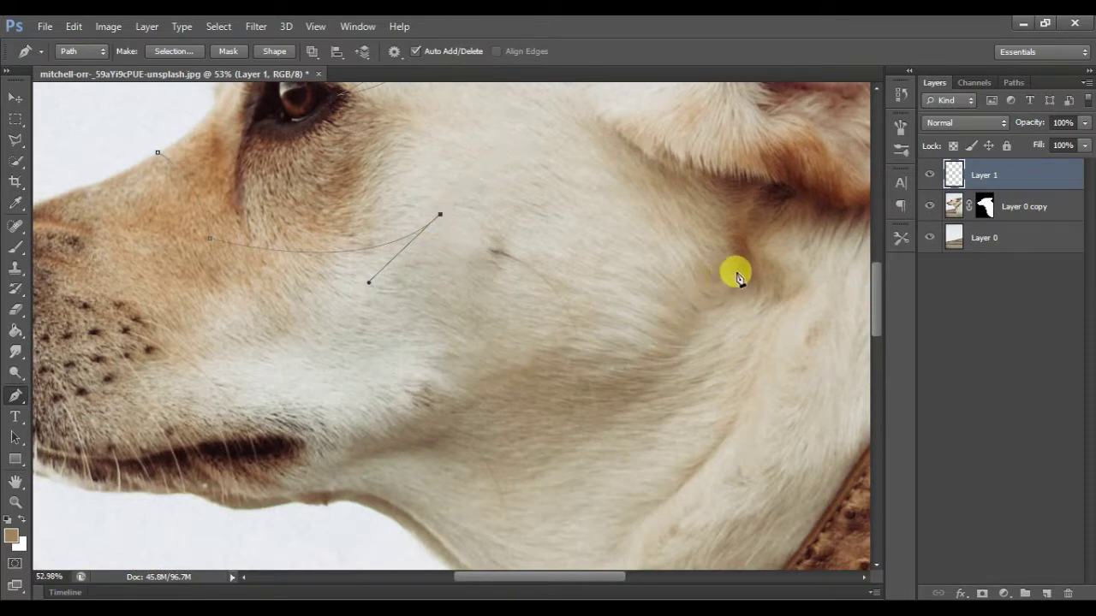
{"action": "left_click_drag", "start_coordinate": [738, 272], "coordinate": [770, 113]}
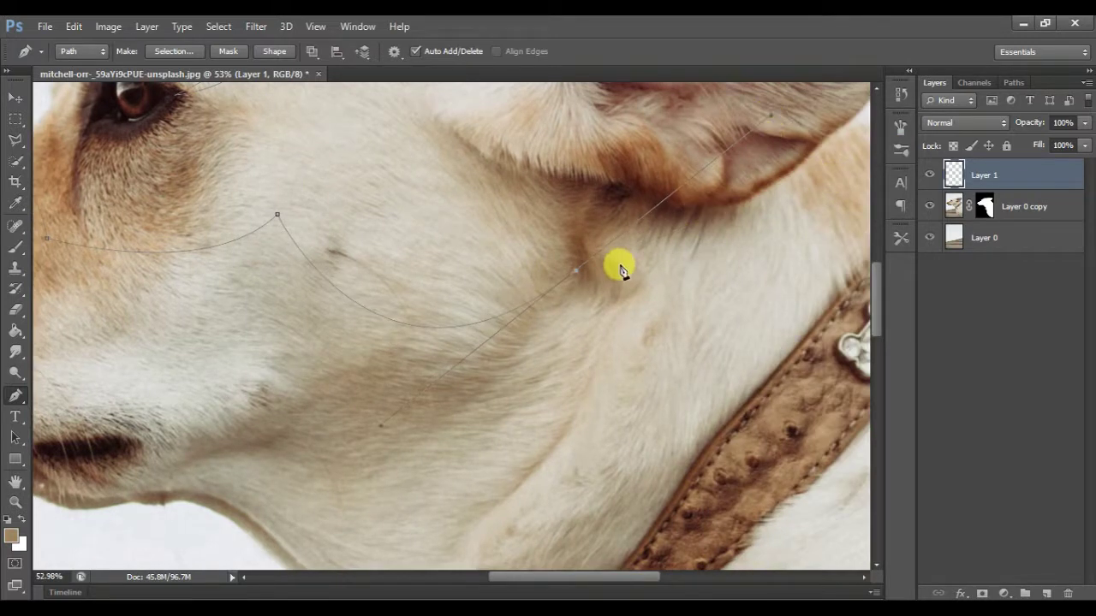
{"action": "left_click_drag", "start_coordinate": [393, 354], "coordinate": [286, 333]}
{"action": "left_click", "coordinate": [393, 353]}
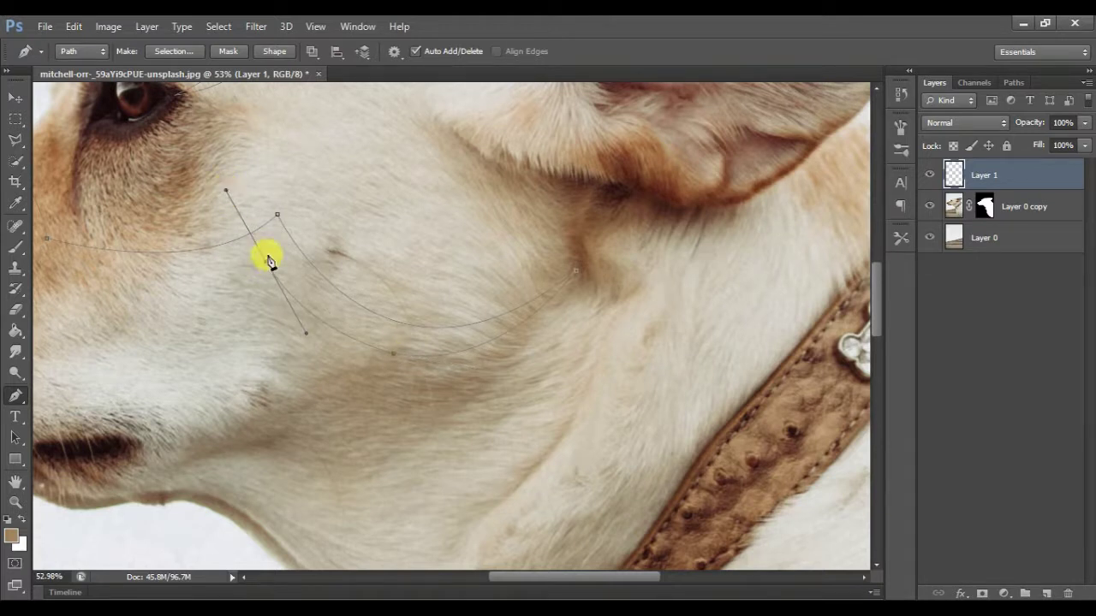
{"action": "scroll", "coordinate": [268, 264], "scroll_direction": "left", "scroll_amount": 10}
{"action": "scroll", "coordinate": [269, 262], "scroll_direction": "right", "scroll_amount": 5}
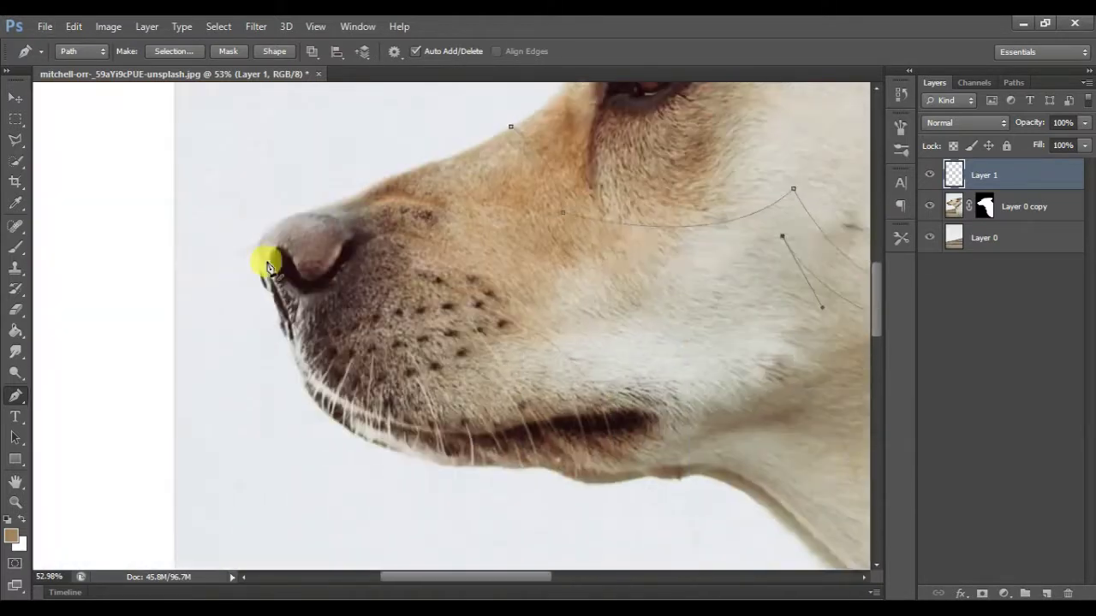
{"action": "scroll", "coordinate": [262, 252], "scroll_direction": "up", "scroll_amount": 1}
{"action": "left_click_drag", "start_coordinate": [538, 278], "coordinate": [422, 227]}
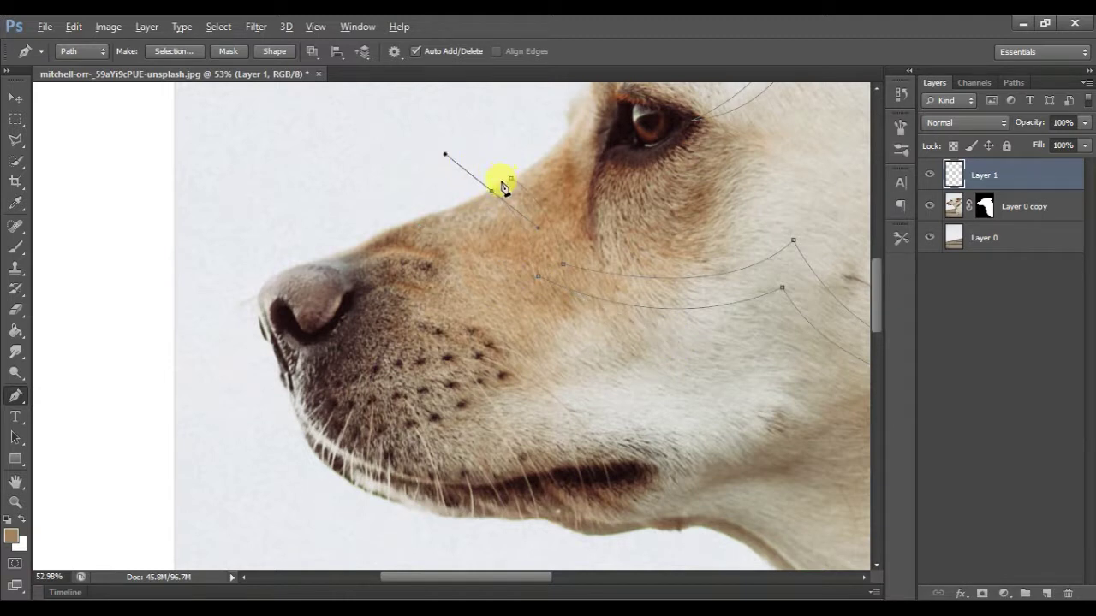
{"action": "scroll", "coordinate": [648, 257], "scroll_direction": "down", "scroll_amount": 5}
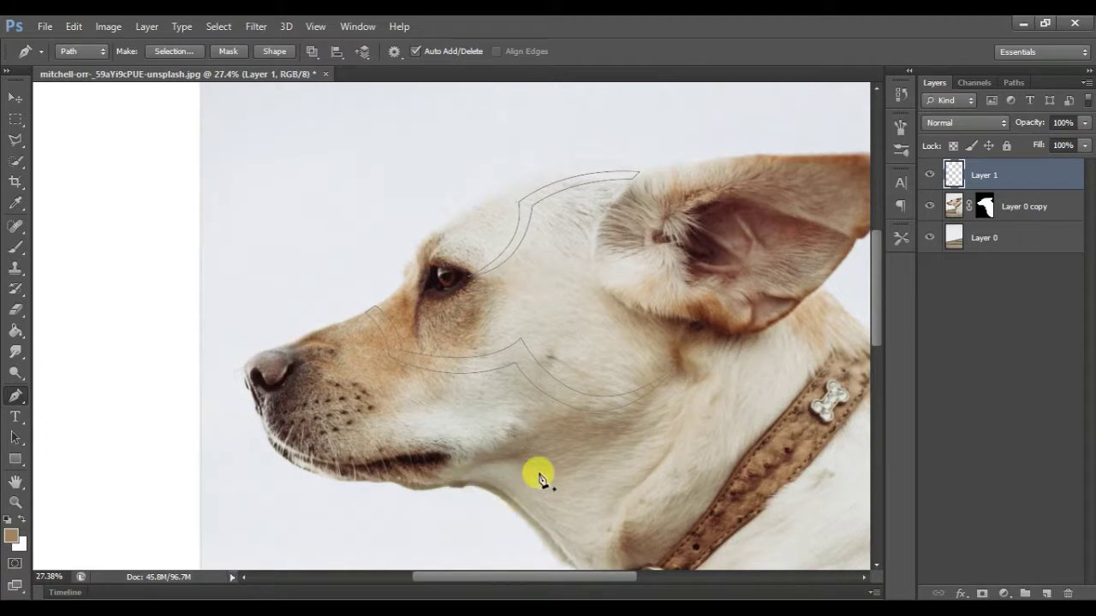
Extend the path beneath the ear along its lower edge
{"action": "scroll", "coordinate": [539, 478], "scroll_direction": "down", "scroll_amount": 3}
{"action": "scroll", "coordinate": [445, 334], "scroll_direction": "up", "scroll_amount": 2}
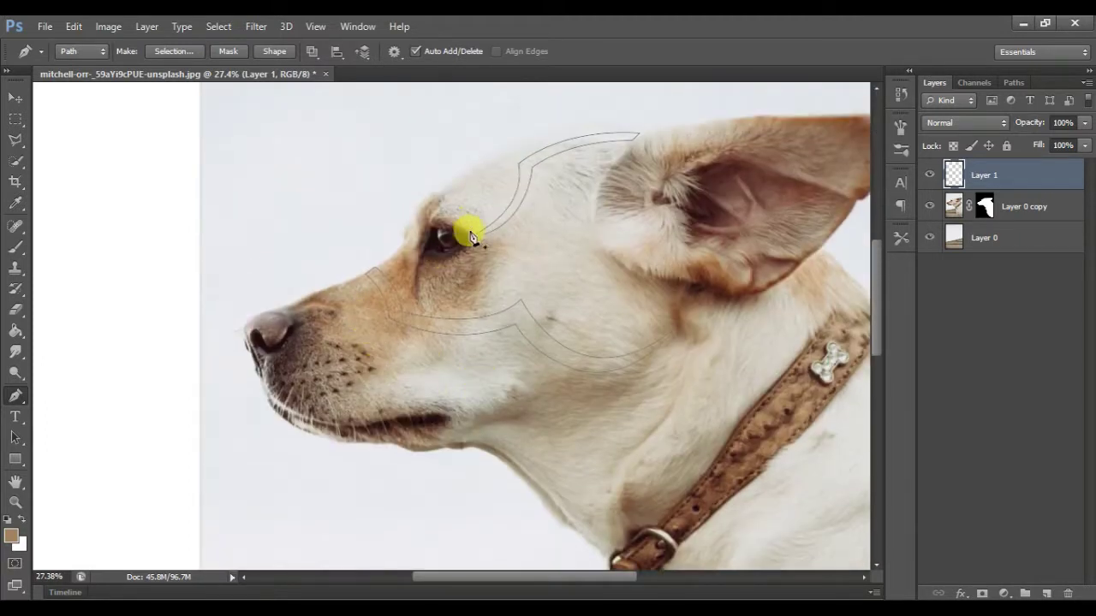
{"action": "scroll", "coordinate": [322, 319], "scroll_direction": "down", "scroll_amount": 3}
{"action": "scroll", "coordinate": [321, 319], "scroll_direction": "right", "scroll_amount": 3}
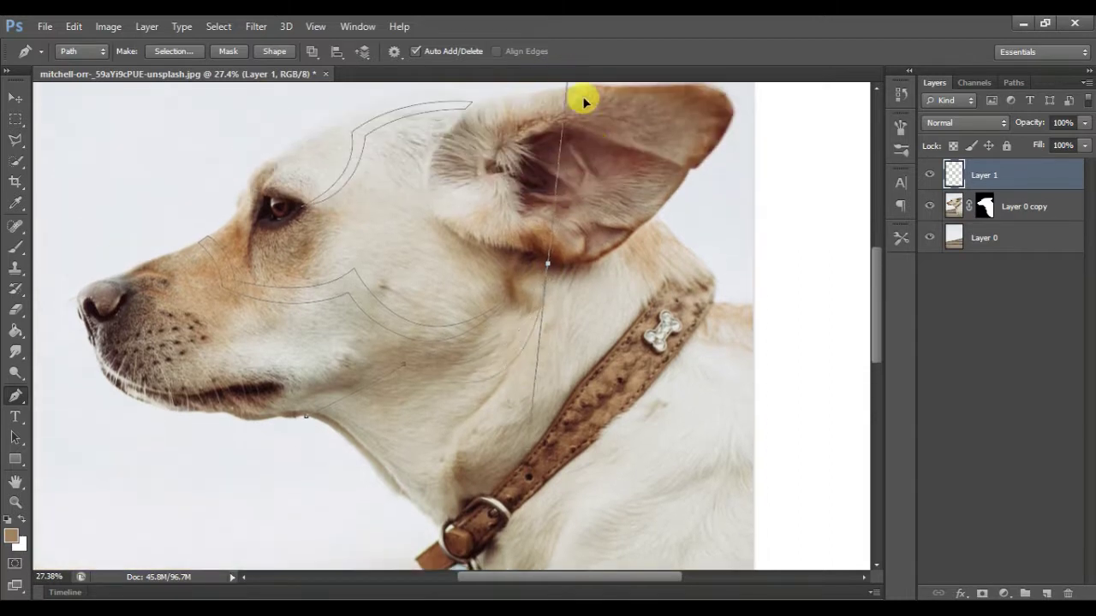
{"action": "left_click_drag", "start_coordinate": [564, 87], "coordinate": [591, 146]}
{"action": "scroll", "coordinate": [567, 271], "scroll_direction": "up", "scroll_amount": 5}
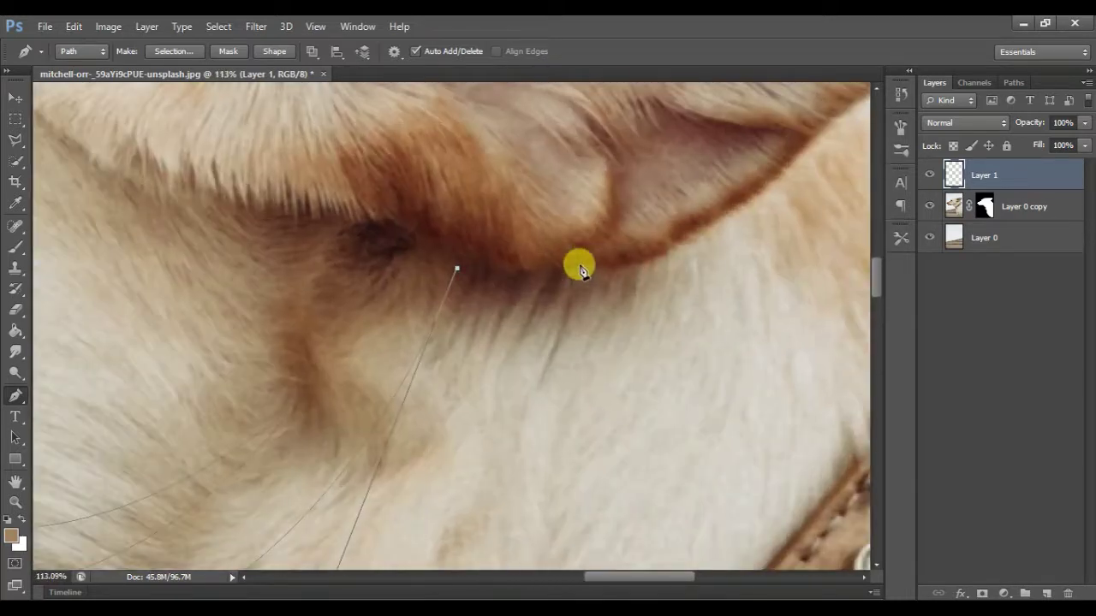
{"action": "left_click_drag", "start_coordinate": [616, 269], "coordinate": [760, 175]}
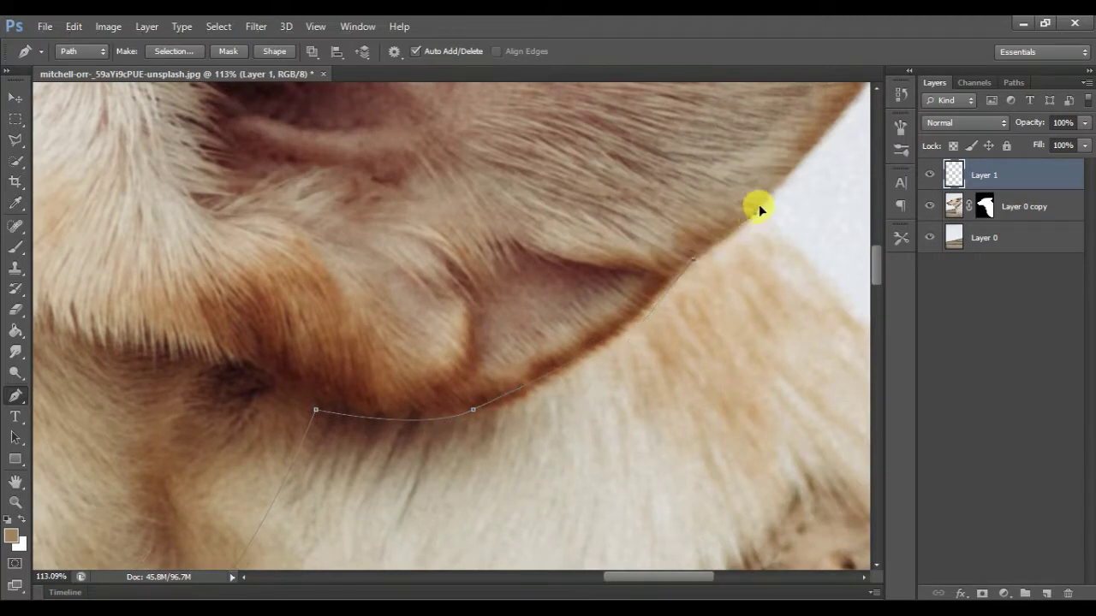
Trace the path down the collar edge to the buckle and throat
{"action": "scroll", "coordinate": [839, 286], "scroll_direction": "down", "scroll_amount": 1}
{"action": "scroll", "coordinate": [838, 288], "scroll_direction": "down", "scroll_amount": 1}
{"action": "scroll", "coordinate": [835, 288], "scroll_direction": "down", "scroll_amount": 1}
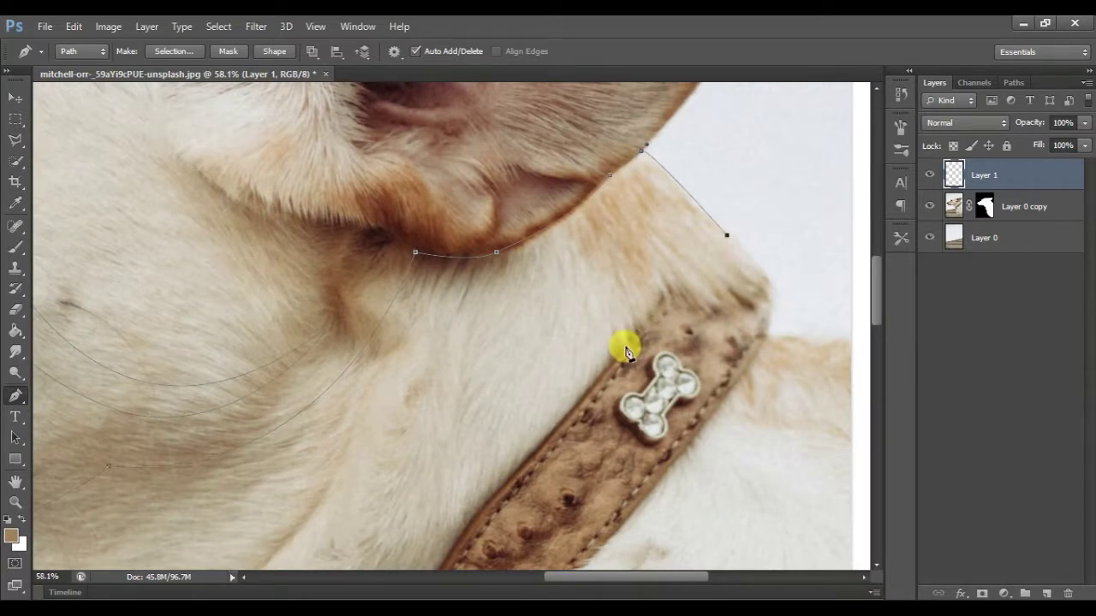
{"action": "scroll", "coordinate": [627, 351], "scroll_direction": "down", "scroll_amount": 3}
{"action": "left_click", "coordinate": [489, 383]}
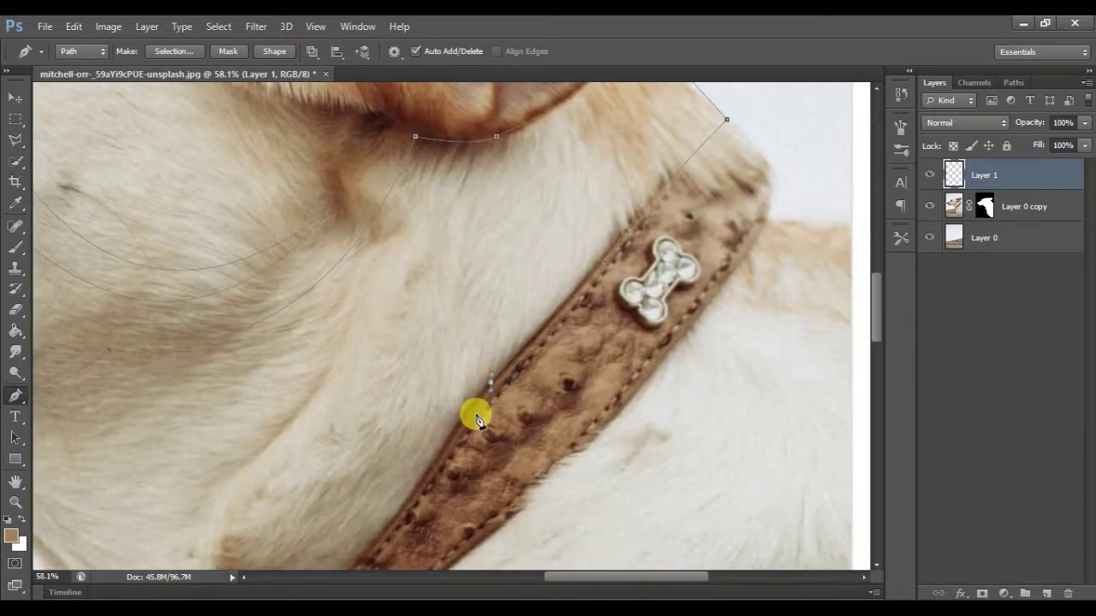
{"action": "left_click", "coordinate": [433, 464]}
{"action": "left_click", "coordinate": [397, 523]}
{"action": "scroll", "coordinate": [394, 522], "scroll_direction": "down", "scroll_amount": 4}
{"action": "scroll", "coordinate": [394, 522], "scroll_direction": "left", "scroll_amount": 3}
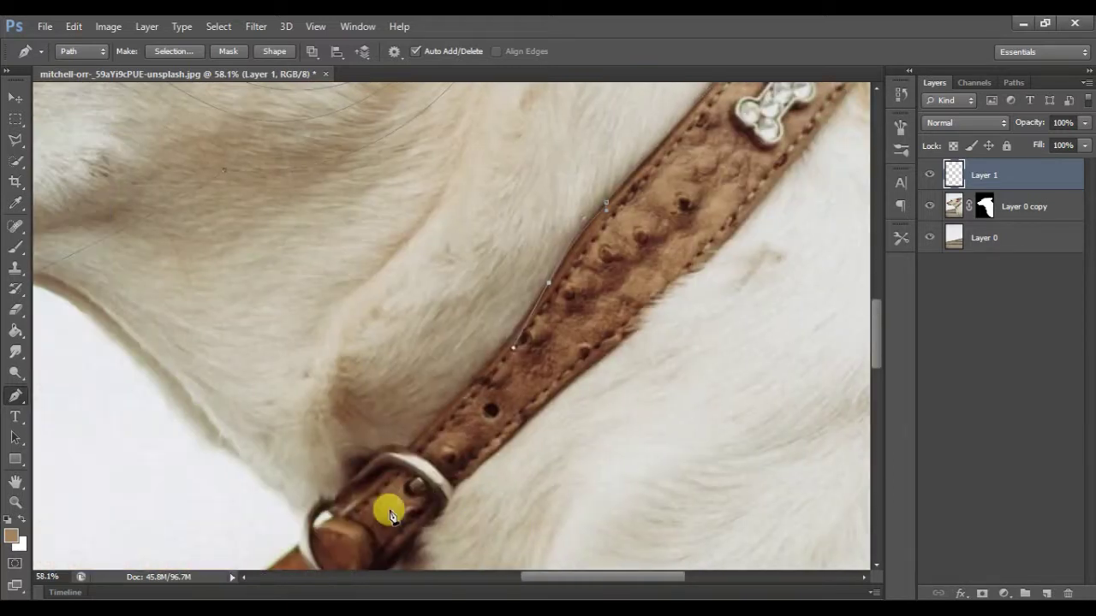
{"action": "mouse_move", "coordinate": [407, 446]}
{"action": "left_mouse_down"}
{"action": "mouse_move", "coordinate": [367, 465]}
{"action": "mouse_move", "coordinate": [313, 517]}
{"action": "left_mouse_up"}
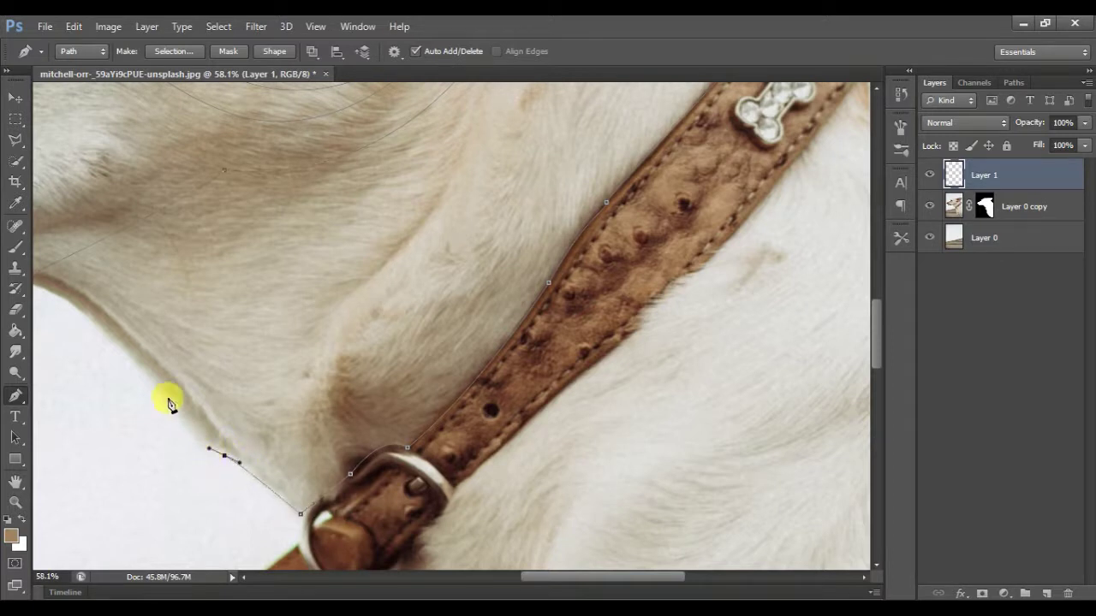
Add a new empty Layer 2 above Layer 1
{"action": "scroll", "coordinate": [130, 308], "scroll_direction": "left", "scroll_amount": 3}
{"action": "scroll", "coordinate": [51, 232], "scroll_direction": "left", "scroll_amount": 5}
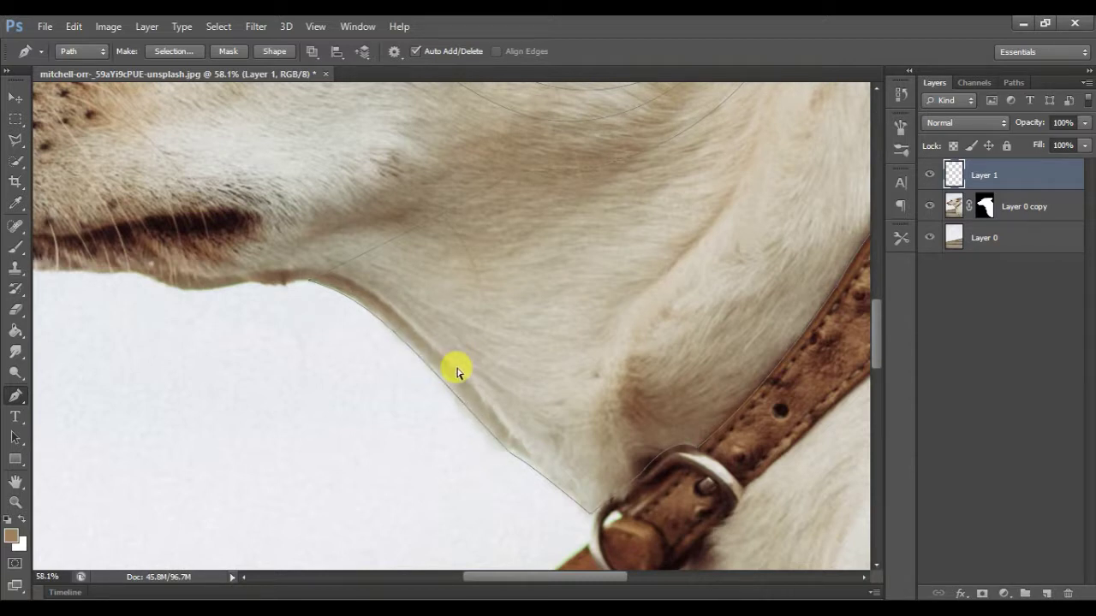
{"action": "left_click", "coordinate": [1046, 590]}
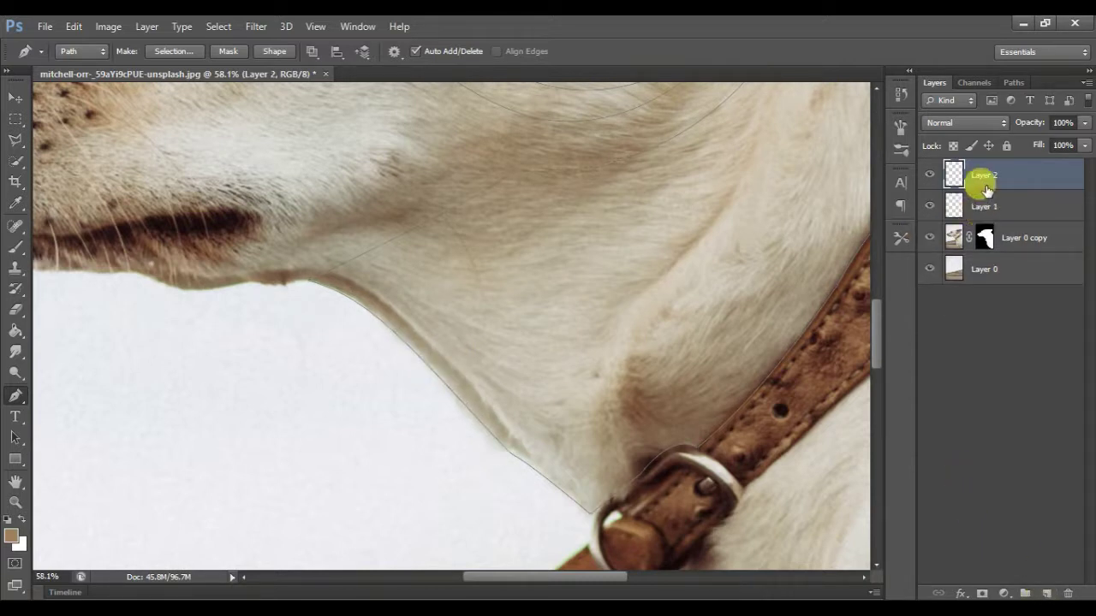
Convert the drawn paths into a selection
{"action": "scroll", "coordinate": [574, 227], "scroll_direction": "down", "scroll_amount": 4}
{"action": "scroll", "coordinate": [573, 227], "scroll_direction": "up", "scroll_amount": 2}
{"action": "scroll", "coordinate": [470, 250], "scroll_direction": "up", "scroll_amount": 3}
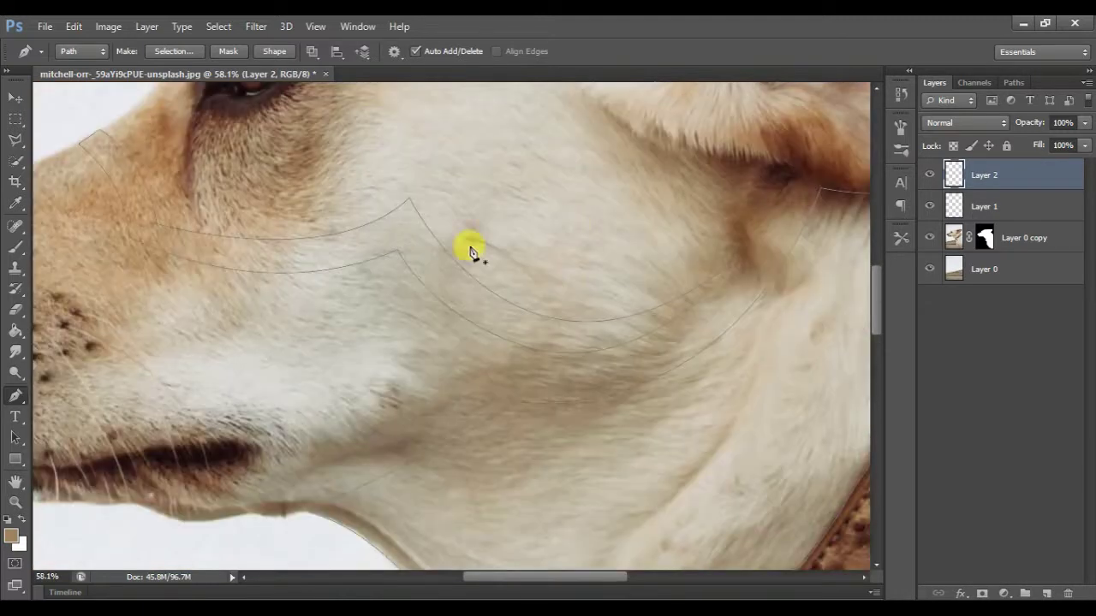
{"action": "right_click", "coordinate": [425, 245]}
{"action": "left_click", "coordinate": [488, 306]}
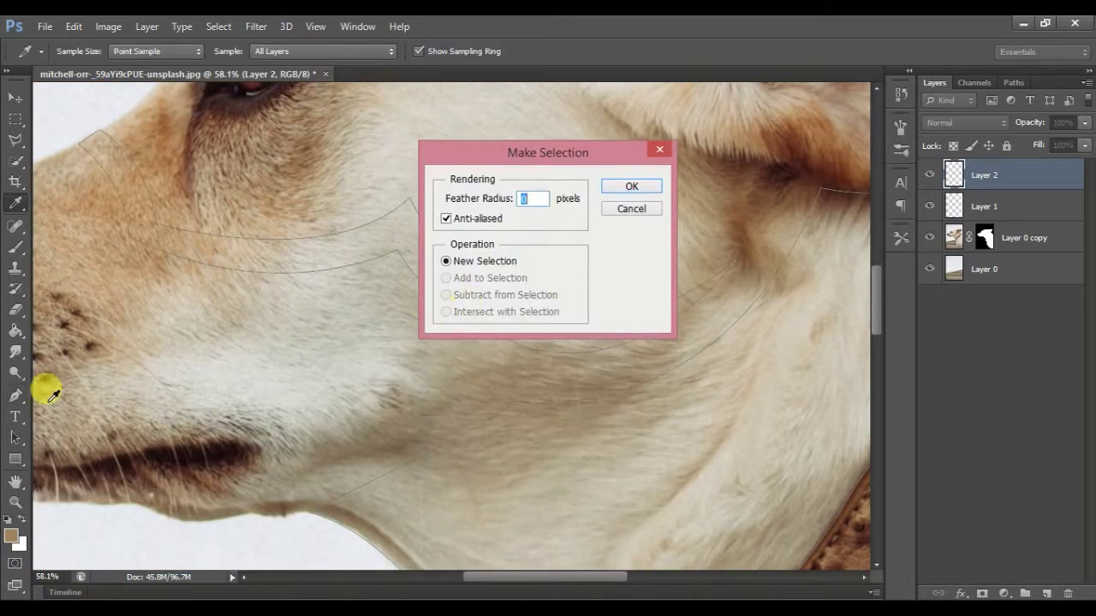
{"action": "left_click", "coordinate": [631, 189]}
Fill the selected shapes tan with the Paint Bucket, and fill the cheek band black
{"action": "key", "text": "g"}
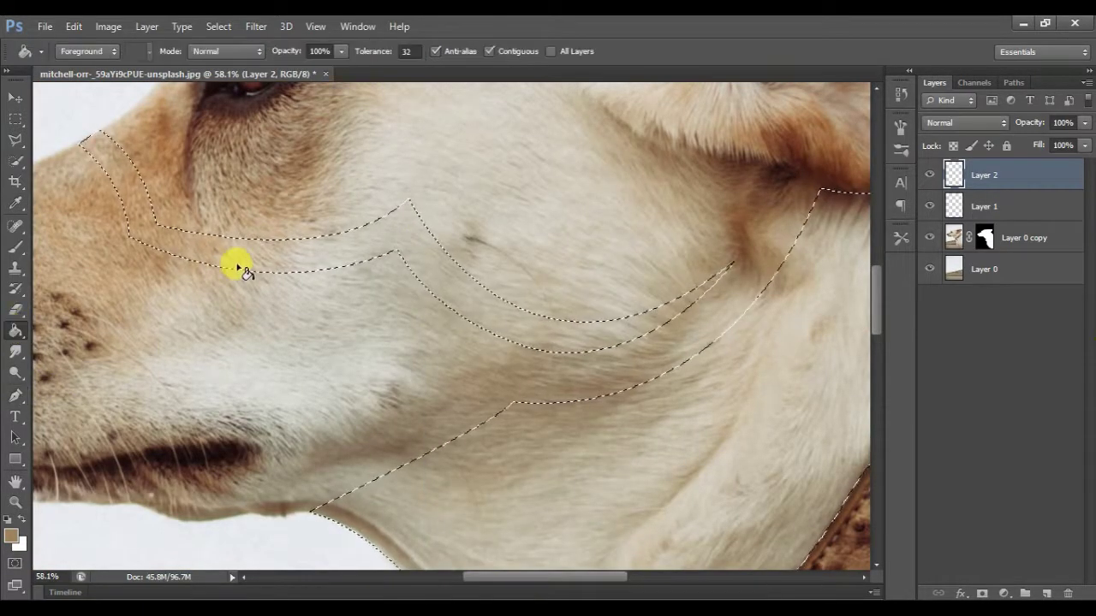
{"action": "left_click", "coordinate": [506, 350]}
{"action": "scroll", "coordinate": [484, 212], "scroll_direction": "down", "scroll_amount": 3}
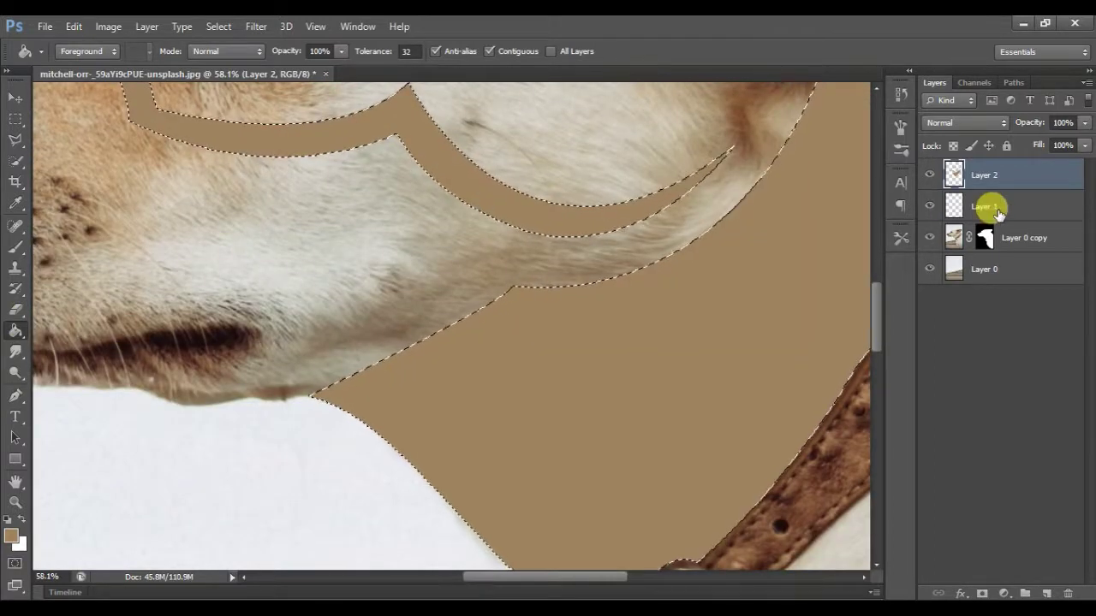
{"action": "left_click", "coordinate": [10, 519]}
{"action": "left_click", "coordinate": [414, 176]}
{"action": "scroll", "coordinate": [538, 317], "scroll_direction": "up", "scroll_amount": 4}
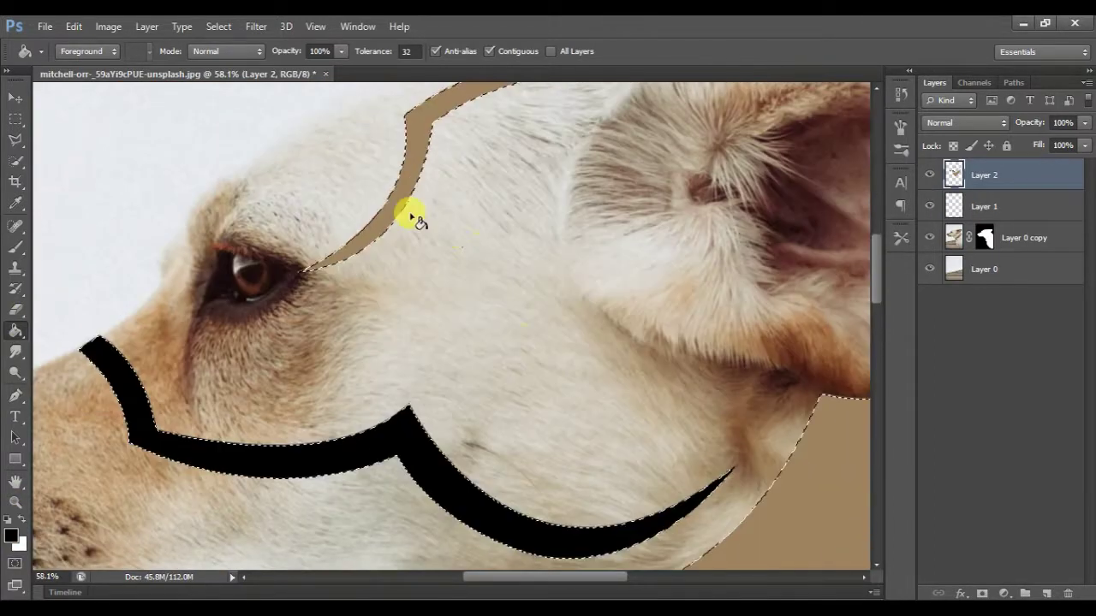
{"action": "scroll", "coordinate": [416, 214], "scroll_direction": "down", "scroll_amount": 3}
{"action": "scroll", "coordinate": [391, 208], "scroll_direction": "down", "scroll_amount": 1}
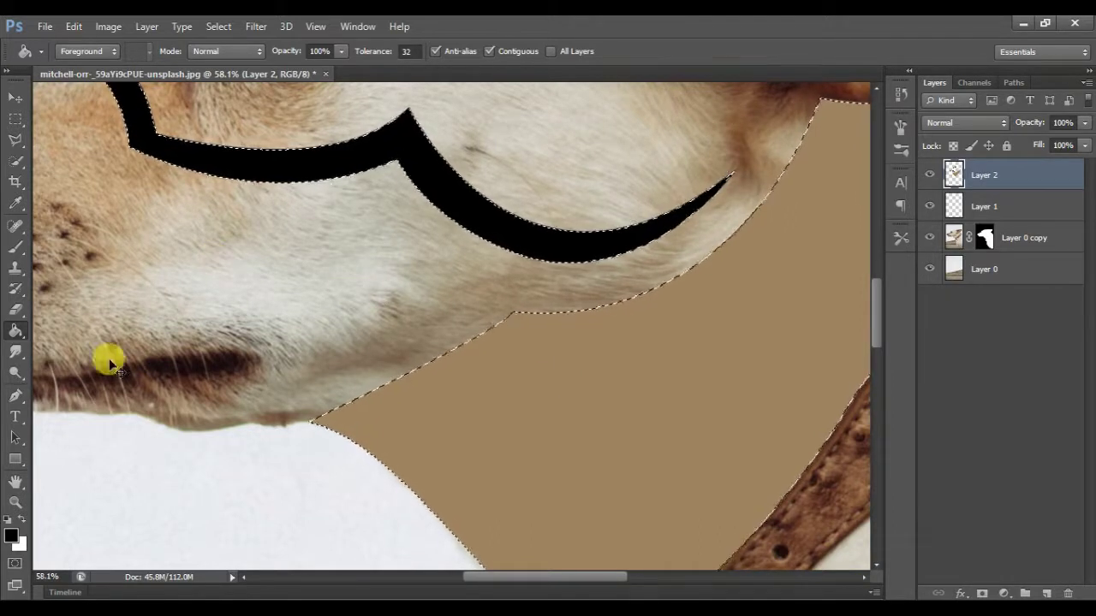
Erase the tan fill over the neck and collar on Layer 2 with a smaller eraser
{"action": "left_click", "coordinate": [15, 309]}
{"action": "mouse_move", "coordinate": [411, 446]}
{"action": "left_mouse_down"}
{"action": "mouse_move", "coordinate": [285, 382]}
{"action": "mouse_move", "coordinate": [594, 421]}
{"action": "left_mouse_up"}
{"action": "key", "text": "["}
{"action": "key", "text": "["}
{"action": "key", "text": "["}
{"action": "mouse_move", "coordinate": [418, 360]}
{"action": "left_mouse_down"}
{"action": "mouse_move", "coordinate": [511, 299]}
{"action": "mouse_move", "coordinate": [634, 389]}
{"action": "left_mouse_up"}
{"action": "scroll", "coordinate": [634, 388], "scroll_direction": "down", "scroll_amount": 2}
{"action": "left_click_drag", "start_coordinate": [607, 457], "coordinate": [758, 337]}
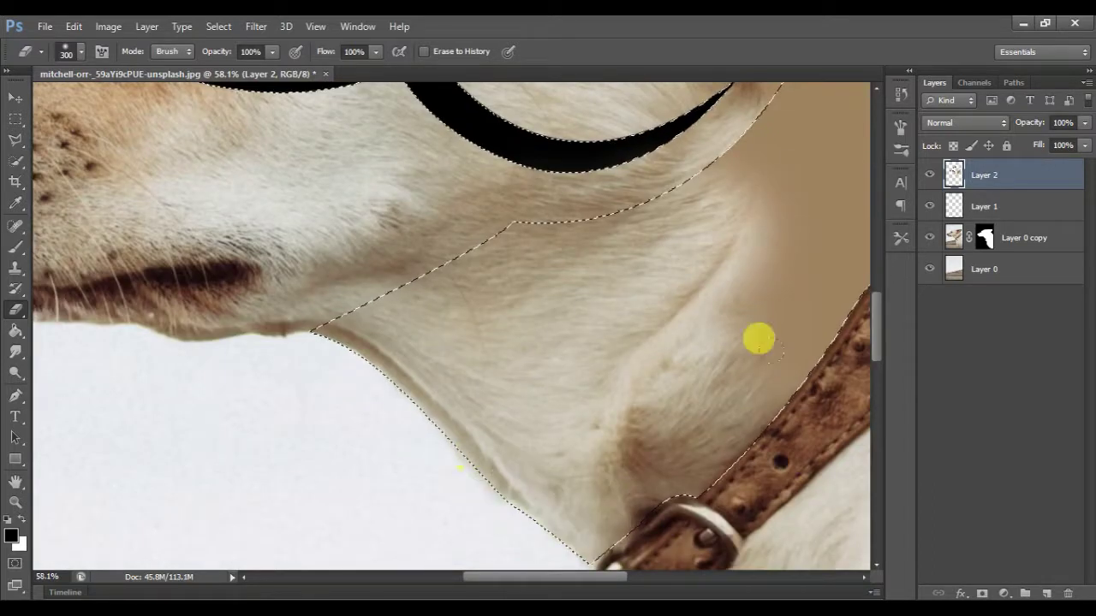
{"action": "scroll", "coordinate": [758, 338], "scroll_direction": "up", "scroll_amount": 4}
{"action": "left_click_drag", "start_coordinate": [660, 340], "coordinate": [801, 197]}
{"action": "scroll", "coordinate": [374, 453], "scroll_direction": "right", "scroll_amount": 10}
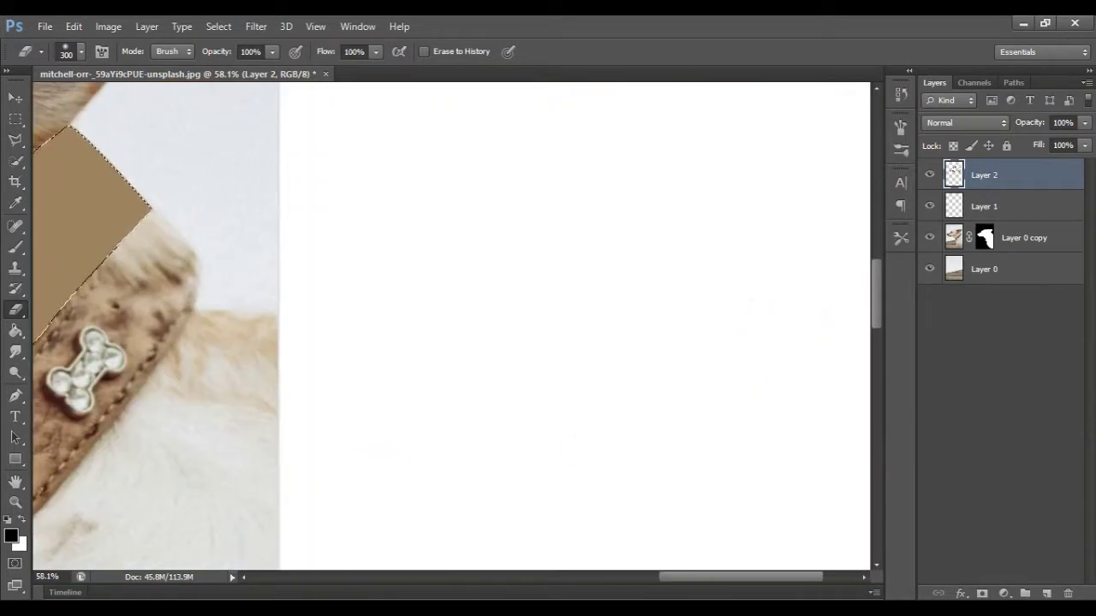
{"action": "scroll", "coordinate": [154, 432], "scroll_direction": "left", "scroll_amount": 3}
{"action": "left_click_drag", "start_coordinate": [155, 433], "coordinate": [299, 288]}
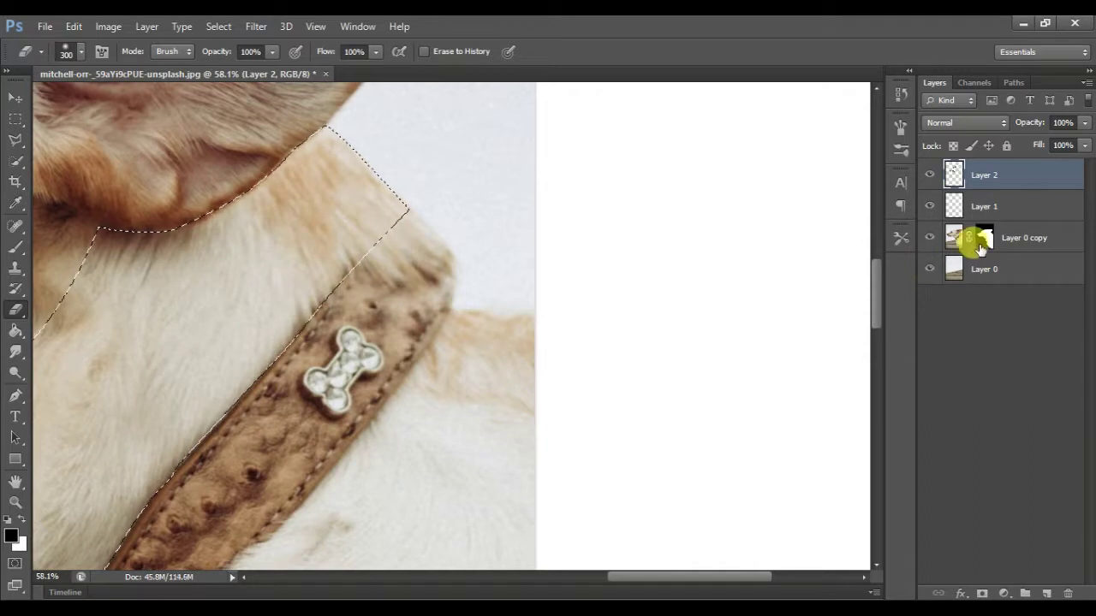
Paint white into the neck selection and fur left of the collar on Layer 0 copy's mask
{"action": "left_click", "coordinate": [983, 238]}
{"action": "key", "text": "x"}
{"action": "left_click_drag", "start_coordinate": [223, 149], "coordinate": [79, 250]}
{"action": "scroll", "coordinate": [80, 250], "scroll_direction": "left", "scroll_amount": 3}
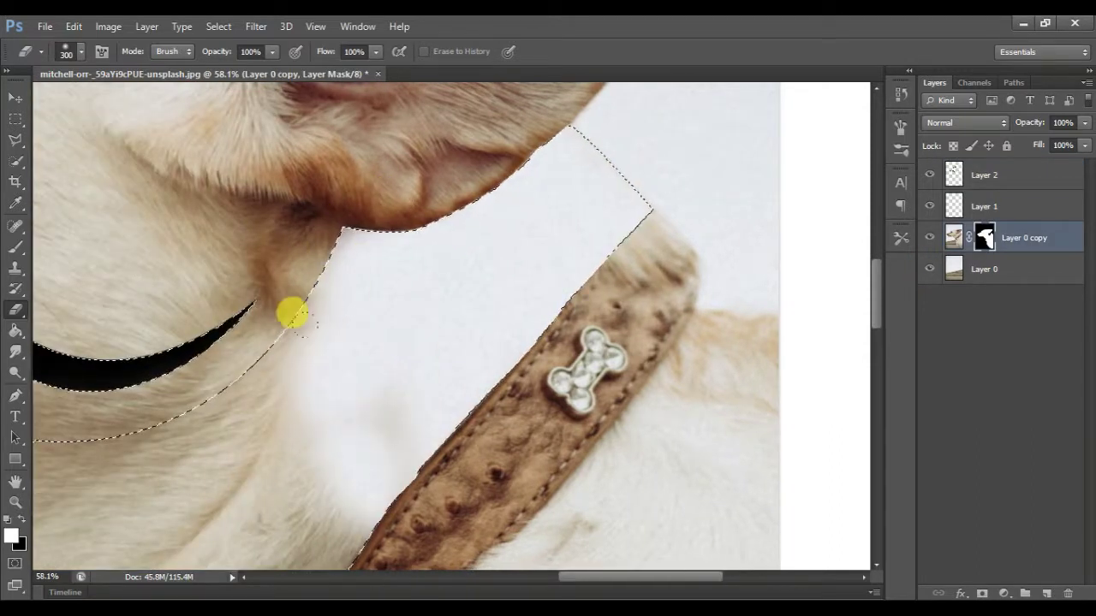
{"action": "scroll", "coordinate": [352, 403], "scroll_direction": "down", "scroll_amount": 3}
{"action": "scroll", "coordinate": [352, 403], "scroll_direction": "left", "scroll_amount": 3}
{"action": "left_click_drag", "start_coordinate": [330, 457], "coordinate": [111, 360]}
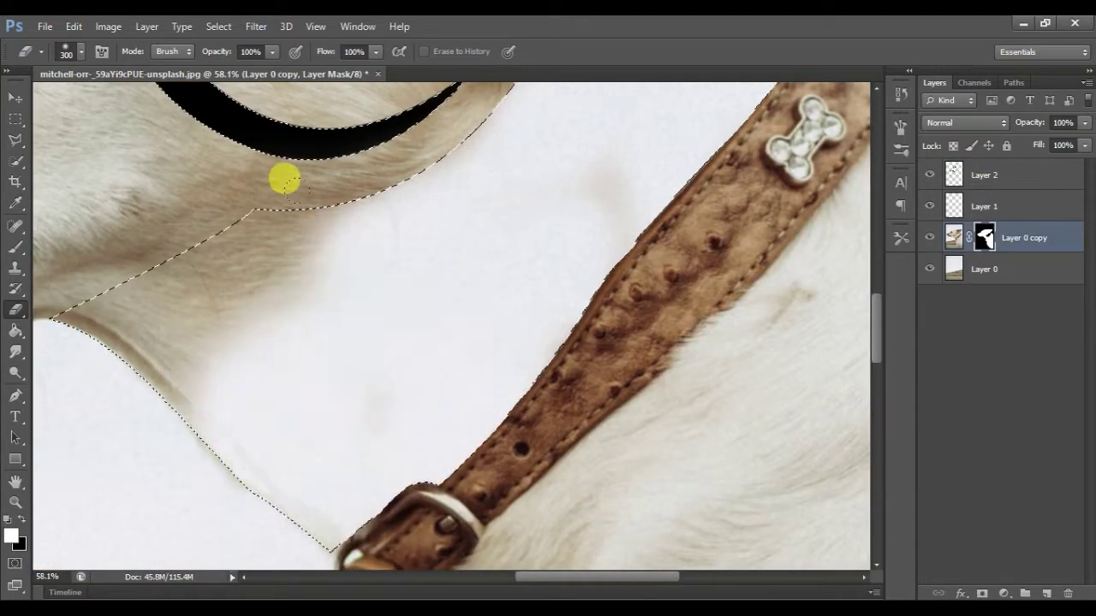
Fill the neck selection on Layer 1 with light blue
{"action": "left_click", "coordinate": [16, 330]}
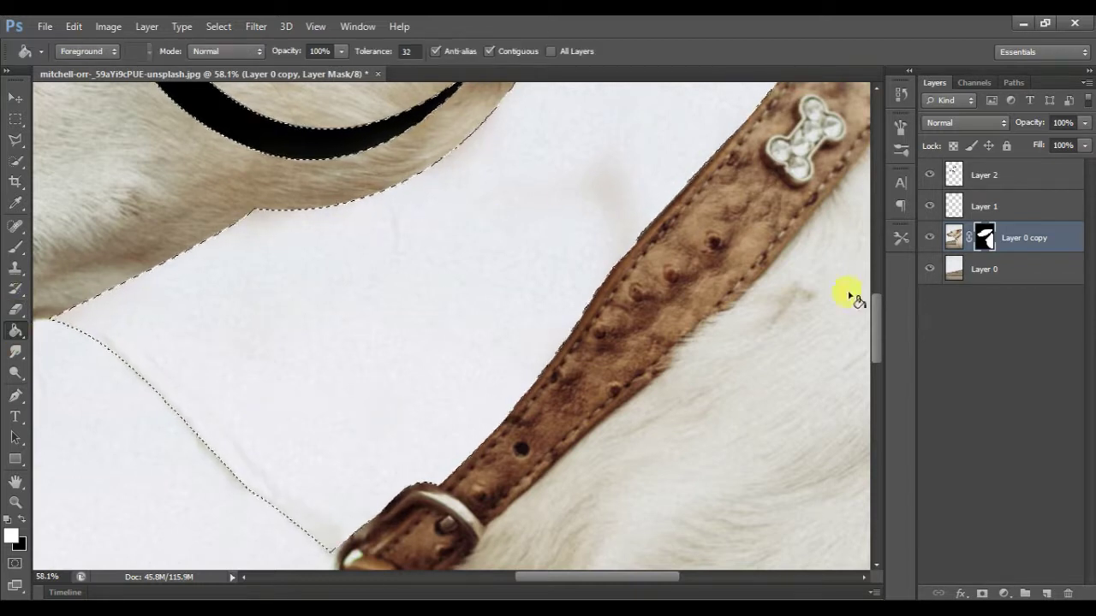
{"action": "left_click", "coordinate": [985, 207]}
{"action": "left_click", "coordinate": [12, 521]}
{"action": "left_click", "coordinate": [894, 307]}
{"action": "left_click", "coordinate": [774, 213]}
{"action": "left_click", "coordinate": [1047, 200]}
{"action": "left_click", "coordinate": [484, 316]}
Deselect, fit the image in view, zoom in on the neck, and switch to Layer 2's Eraser
{"action": "key", "text": "ctrl+d"}
{"action": "key", "text": "ctrl+0"}
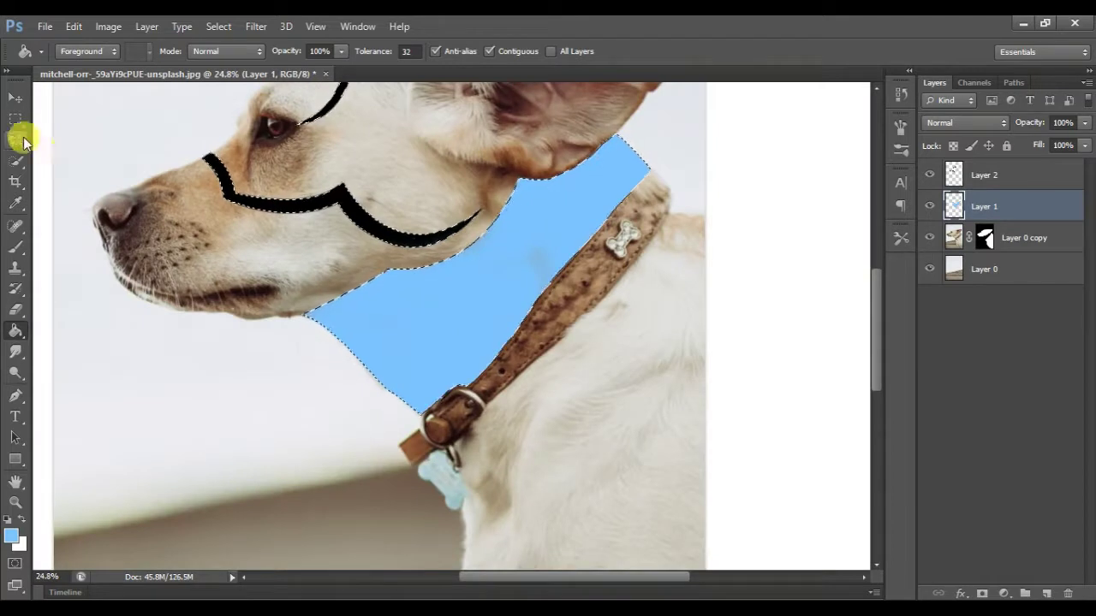
{"action": "left_click", "coordinate": [16, 118]}
{"action": "left_click_drag", "start_coordinate": [323, 240], "coordinate": [497, 242]}
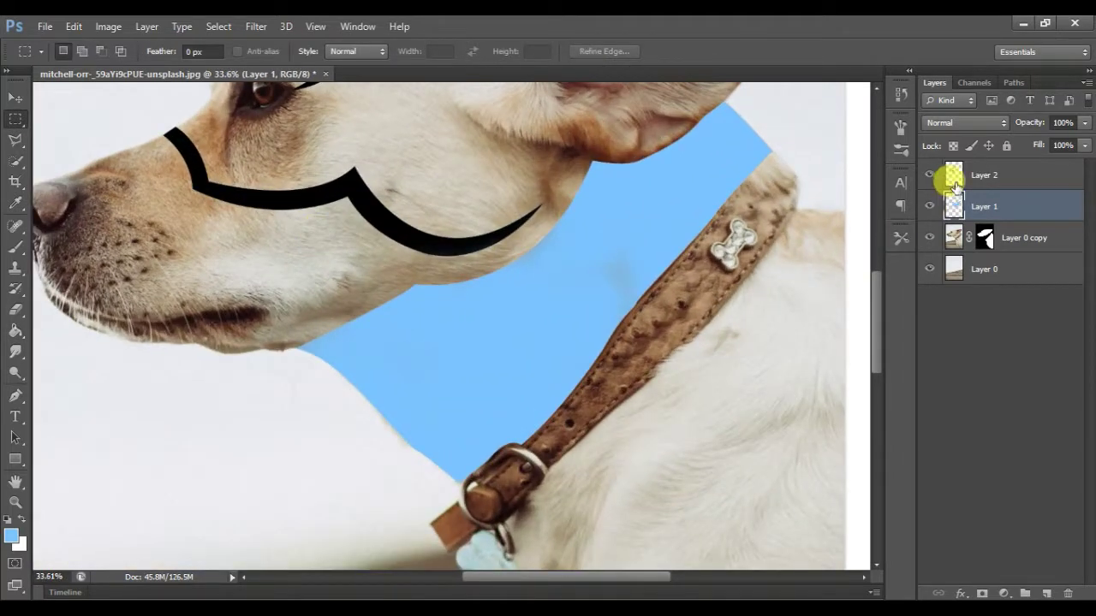
{"action": "left_click", "coordinate": [954, 182]}
{"action": "key", "text": "e"}
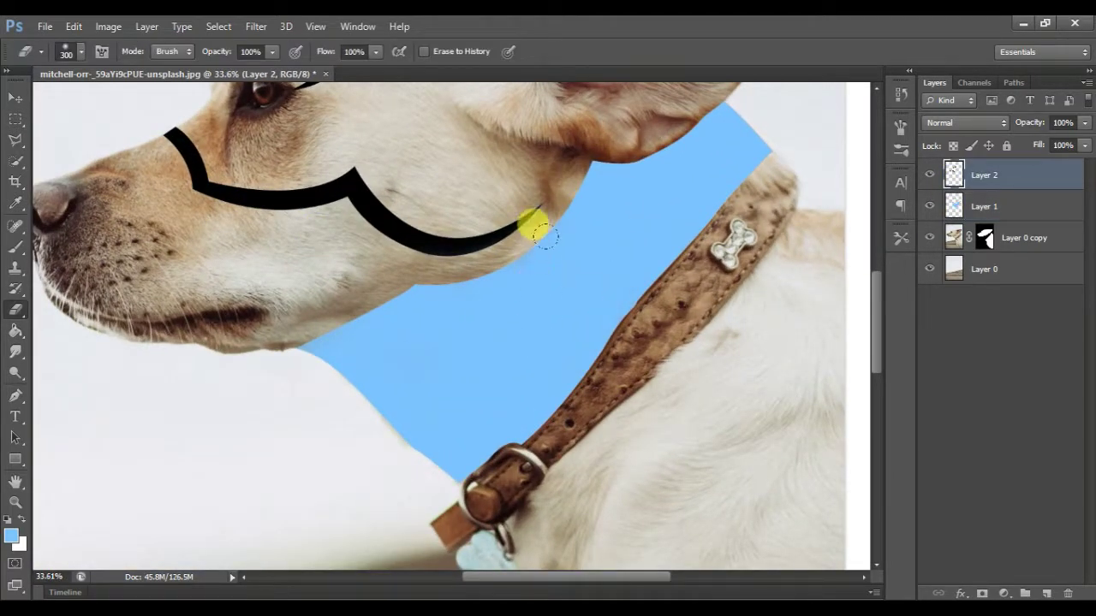
Set Layer 1 to Multiply blending at 51% fill, then bring up the Open dialog
{"action": "left_click", "coordinate": [1002, 207]}
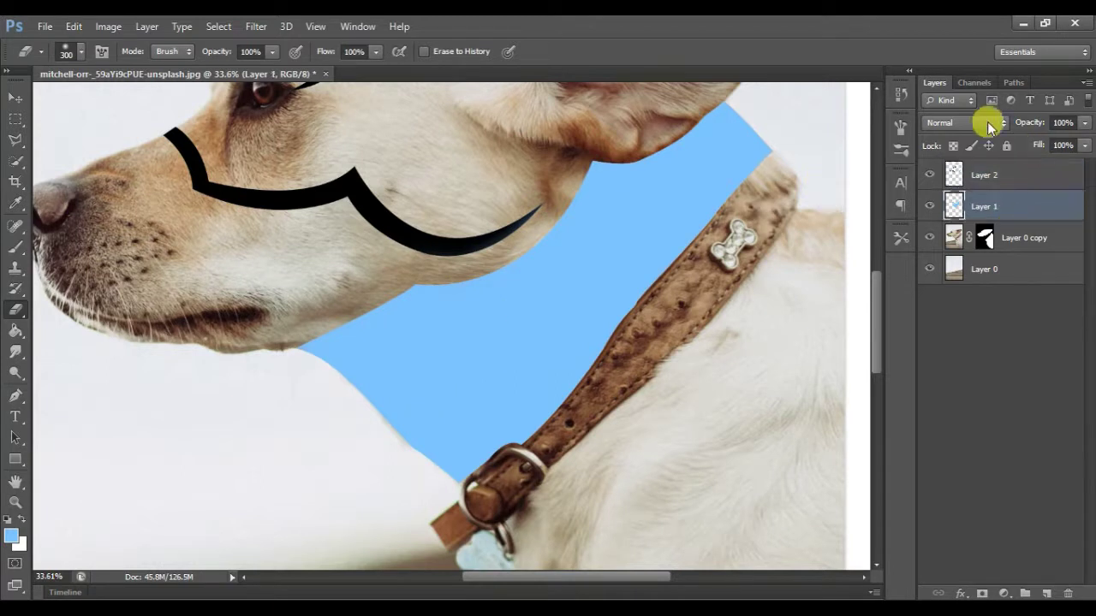
{"action": "scroll", "coordinate": [983, 120], "scroll_direction": "down", "scroll_amount": 2}
{"action": "scroll", "coordinate": [984, 120], "scroll_direction": "down", "scroll_amount": 3}
{"action": "scroll", "coordinate": [984, 123], "scroll_direction": "down", "scroll_amount": 4}
{"action": "scroll", "coordinate": [983, 122], "scroll_direction": "down", "scroll_amount": 1}
{"action": "scroll", "coordinate": [983, 123], "scroll_direction": "down", "scroll_amount": 1}
{"action": "scroll", "coordinate": [984, 123], "scroll_direction": "down", "scroll_amount": 1}
{"action": "scroll", "coordinate": [984, 122], "scroll_direction": "up", "scroll_amount": 2}
{"action": "scroll", "coordinate": [984, 123], "scroll_direction": "up", "scroll_amount": 2}
{"action": "scroll", "coordinate": [984, 123], "scroll_direction": "up", "scroll_amount": 3}
{"action": "scroll", "coordinate": [983, 122], "scroll_direction": "up", "scroll_amount": 2}
{"action": "left_click_drag", "start_coordinate": [1038, 145], "coordinate": [994, 153]}
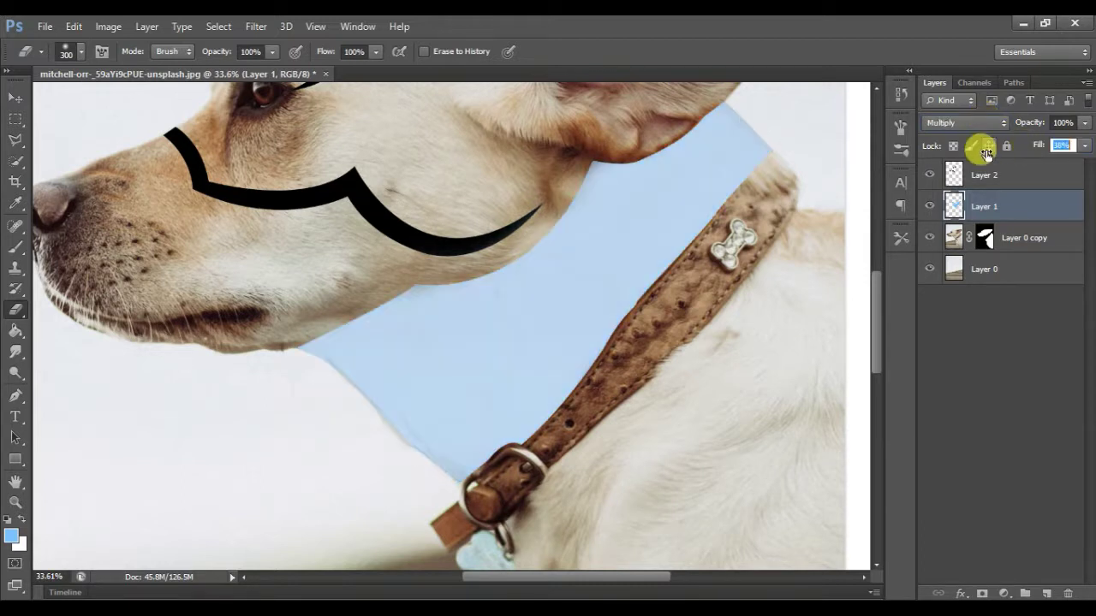
{"action": "type", "text": "51"}
{"action": "key", "text": "Return"}
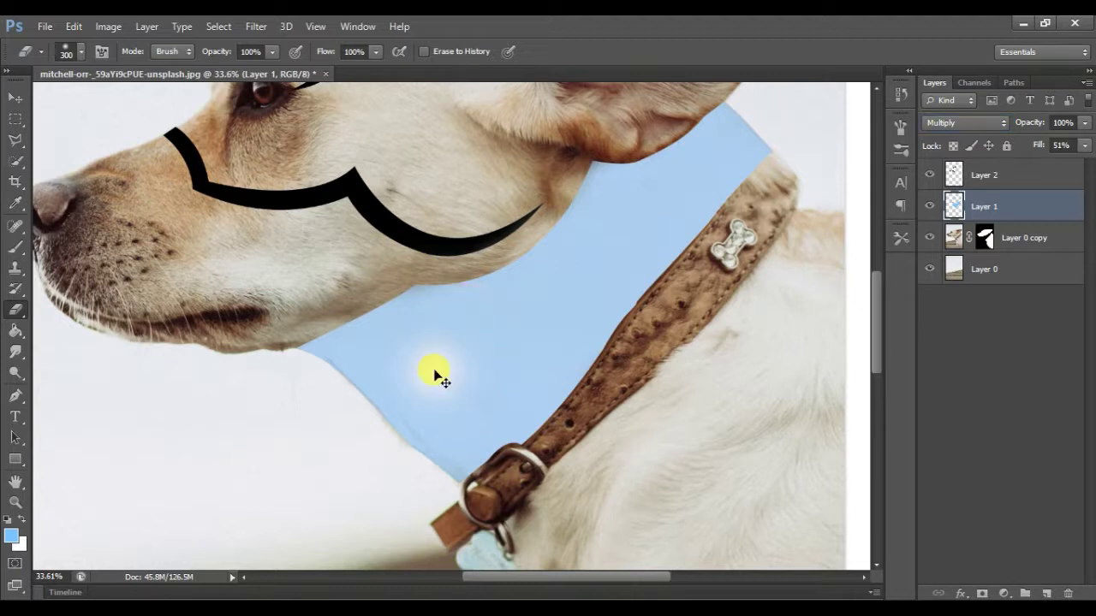
{"action": "left_click", "coordinate": [16, 119]}
{"action": "key", "text": "ctrl+o"}
Open neck.png from Desktop > photoshop meterial > CYBER-SD-01-2 MATERIAL > Neck
{"action": "left_click", "coordinate": [603, 145]}
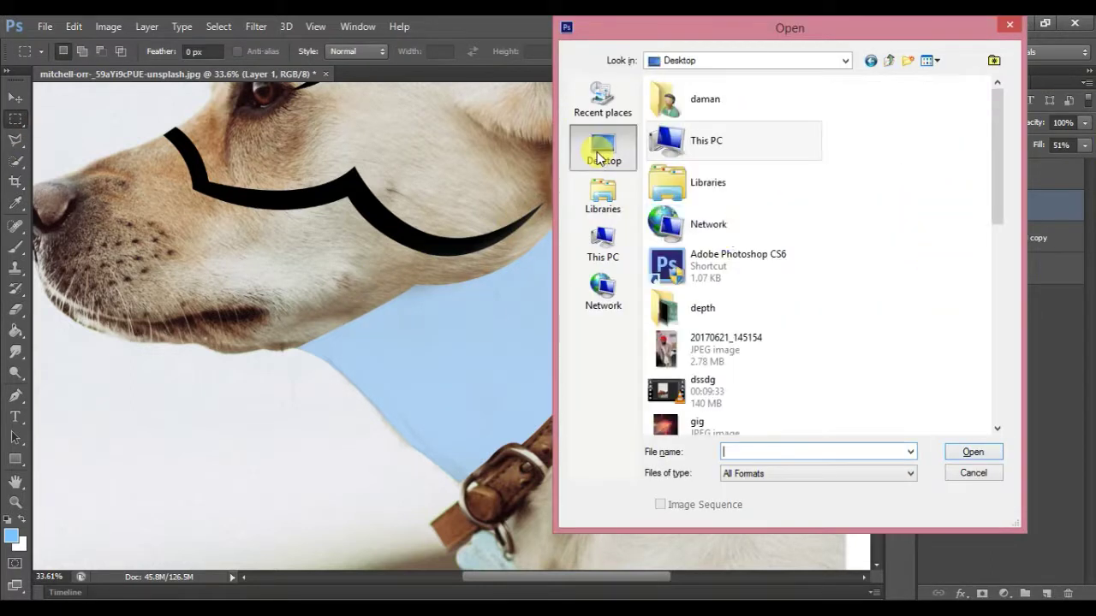
{"action": "left_click_drag", "start_coordinate": [997, 137], "coordinate": [1007, 355]}
{"action": "scroll", "coordinate": [753, 372], "scroll_direction": "up", "scroll_amount": 2}
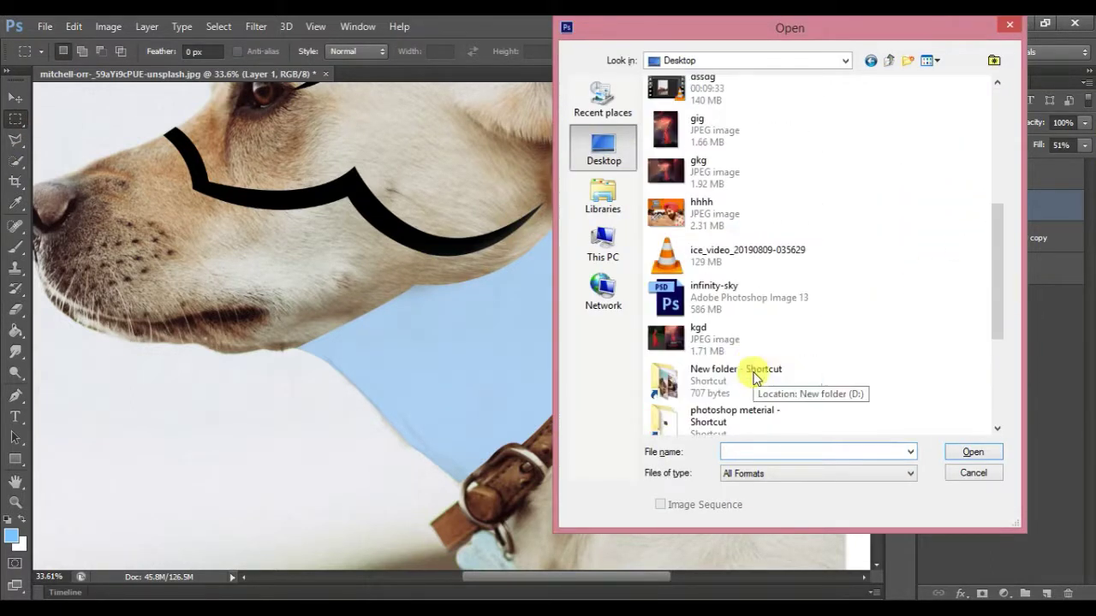
{"action": "double_click", "coordinate": [719, 404]}
{"action": "double_click", "coordinate": [741, 145]}
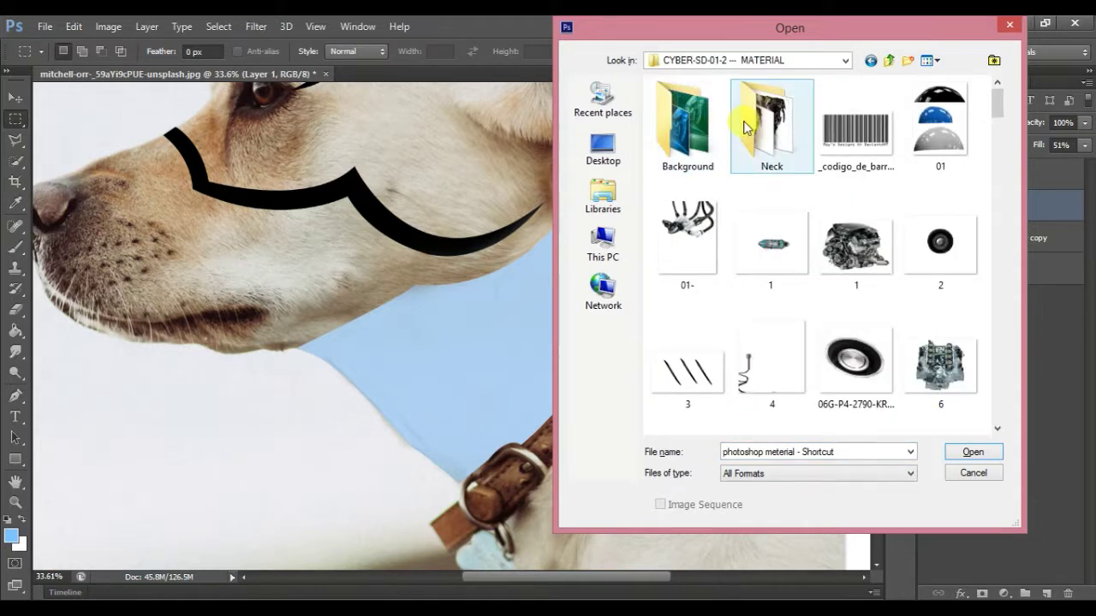
{"action": "double_click", "coordinate": [753, 126]}
{"action": "left_click", "coordinate": [856, 128]}
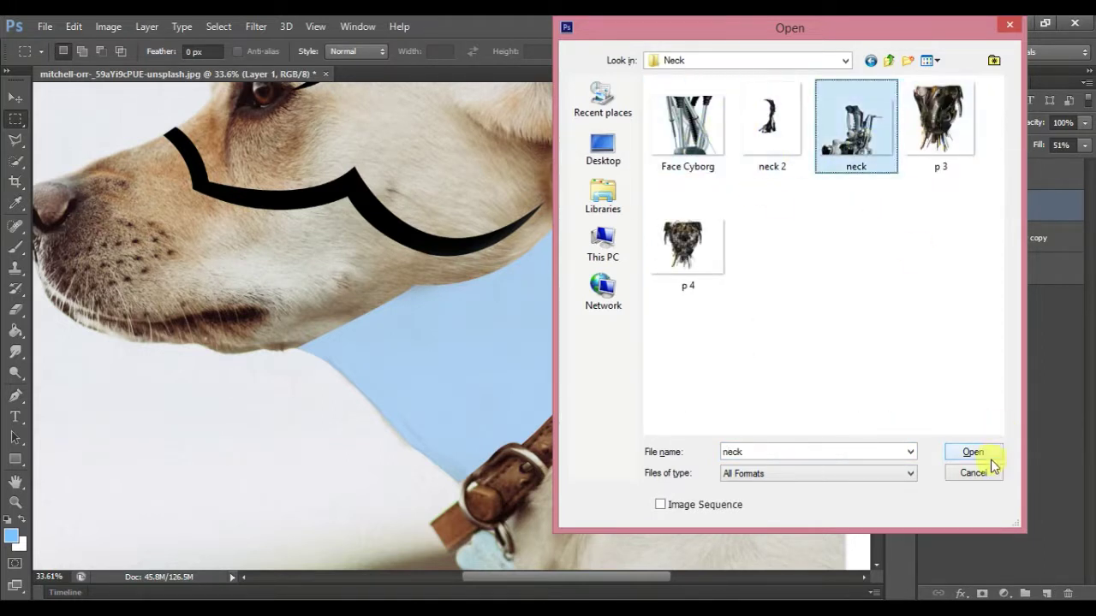
{"action": "left_click", "coordinate": [990, 449]}
Bring the neck image into the dog document as Layer 3 below Layer 0 copy, then scale and rotate it
{"action": "left_click", "coordinate": [15, 99]}
{"action": "left_click_drag", "start_coordinate": [501, 313], "coordinate": [445, 242]}
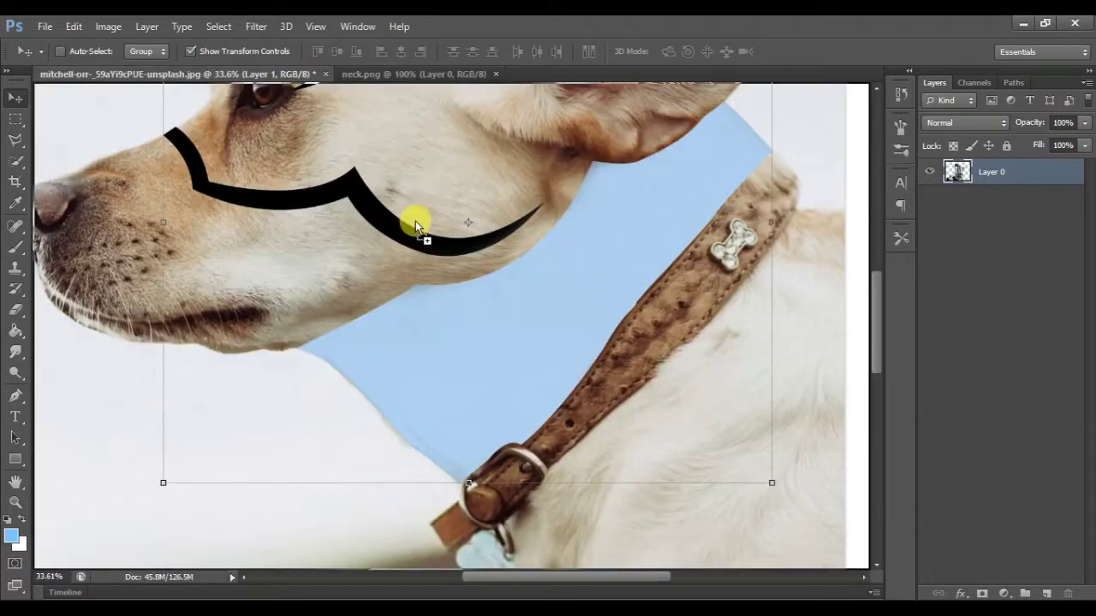
{"action": "mouse_move", "coordinate": [984, 206]}
{"action": "left_mouse_down"}
{"action": "mouse_move", "coordinate": [1007, 294]}
{"action": "mouse_move", "coordinate": [1008, 284]}
{"action": "left_mouse_up"}
{"action": "mouse_move", "coordinate": [453, 269]}
{"action": "left_mouse_down"}
{"action": "mouse_move", "coordinate": [641, 374]}
{"action": "mouse_move", "coordinate": [745, 457]}
{"action": "mouse_move", "coordinate": [773, 505]}
{"action": "left_mouse_up"}
{"action": "key", "text": "ctrl+t"}
{"action": "left_click_drag", "start_coordinate": [776, 189], "coordinate": [570, 135]}
Commit the neck machinery over the collar and duplicate it into two copies
{"action": "mouse_move", "coordinate": [587, 251]}
{"action": "left_mouse_down"}
{"action": "mouse_move", "coordinate": [568, 245]}
{"action": "mouse_move", "coordinate": [672, 323]}
{"action": "mouse_move", "coordinate": [631, 453]}
{"action": "left_mouse_up"}
{"action": "key", "text": "Return"}
{"action": "scroll", "coordinate": [631, 453], "scroll_direction": "down", "scroll_amount": 3}
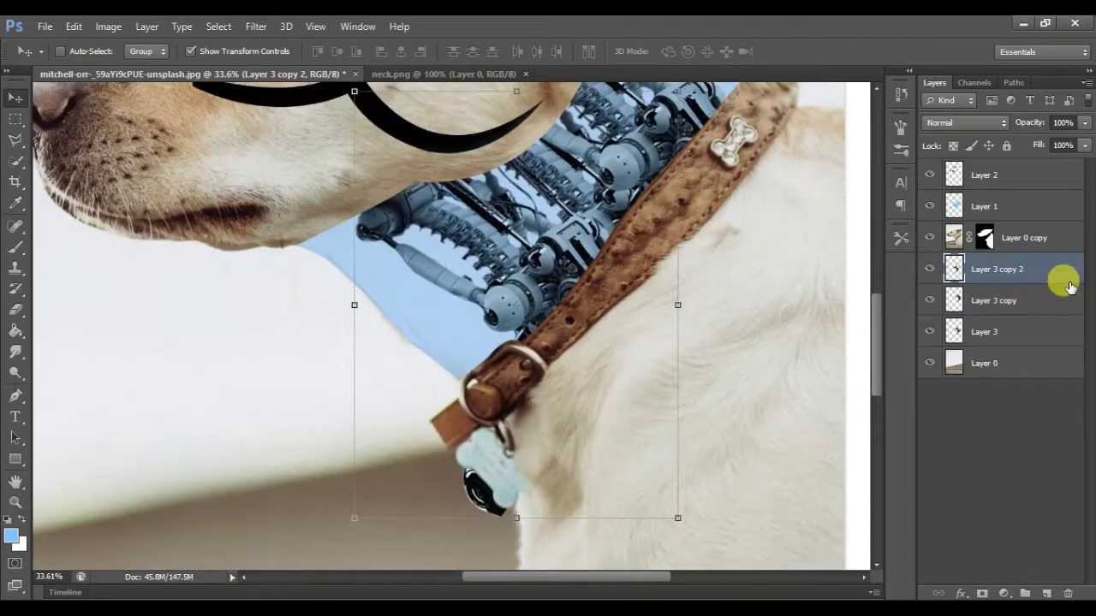
{"action": "left_click_drag", "start_coordinate": [1064, 276], "coordinate": [1010, 347]}
{"action": "left_click_drag", "start_coordinate": [687, 525], "coordinate": [592, 572]}
{"action": "scroll", "coordinate": [587, 330], "scroll_direction": "up", "scroll_amount": 2}
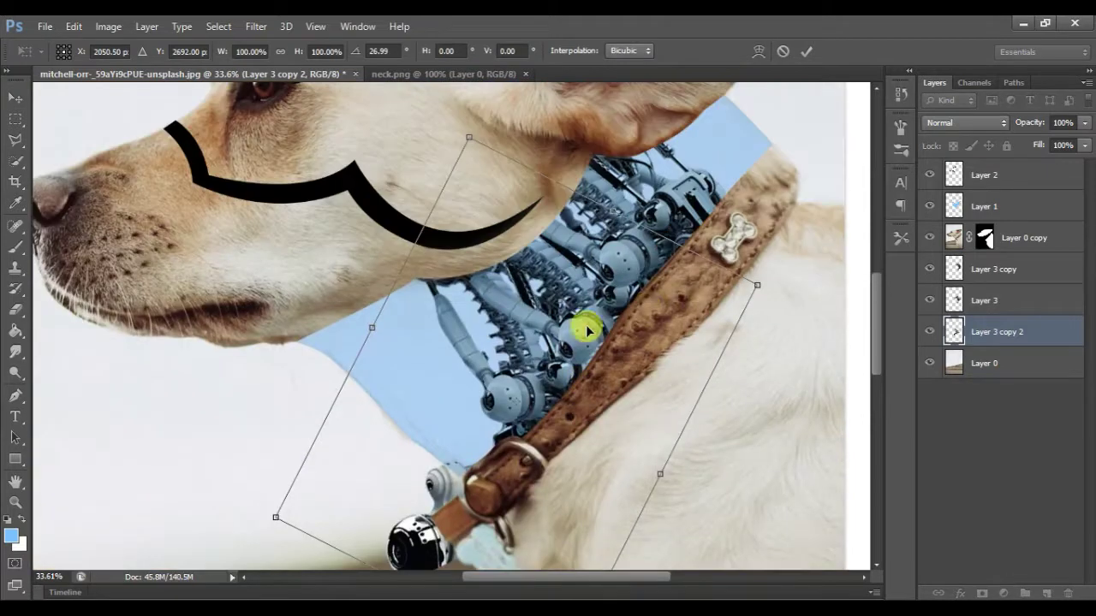
Rotate Layer 3 copy 2 to about 39.5°, reposition it, and apply the transform
{"action": "left_click_drag", "start_coordinate": [723, 342], "coordinate": [668, 365]}
{"action": "left_click_drag", "start_coordinate": [499, 117], "coordinate": [552, 111]}
{"action": "mouse_move", "coordinate": [521, 408]}
{"action": "left_mouse_down"}
{"action": "mouse_move", "coordinate": [515, 265]}
{"action": "mouse_move", "coordinate": [570, 303]}
{"action": "mouse_move", "coordinate": [521, 326]}
{"action": "mouse_move", "coordinate": [564, 356]}
{"action": "mouse_move", "coordinate": [526, 343]}
{"action": "mouse_move", "coordinate": [550, 350]}
{"action": "left_mouse_up"}
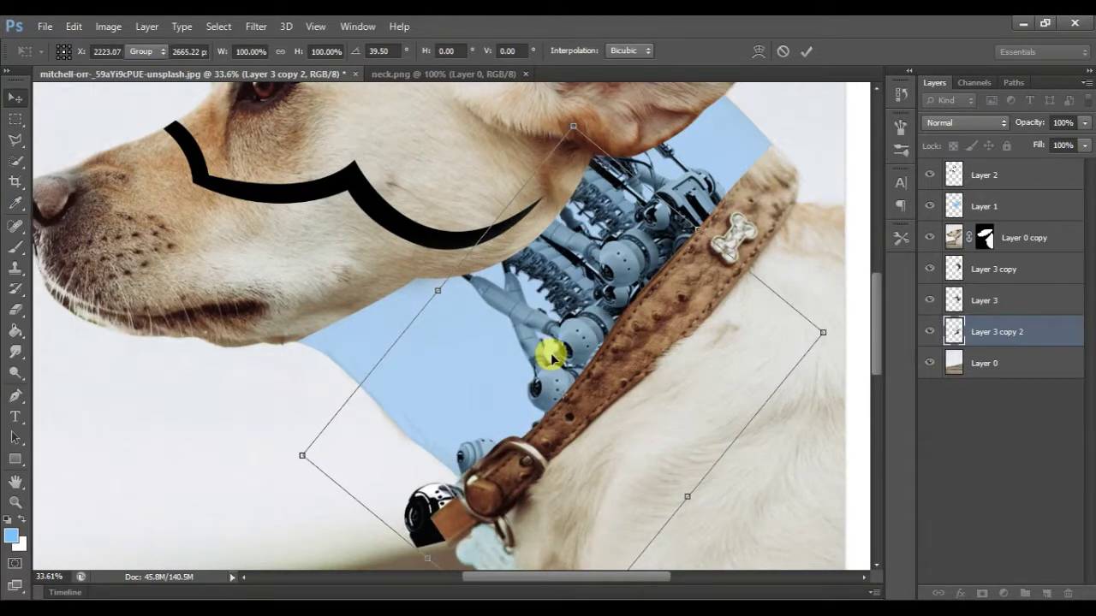
{"action": "key", "text": "Return"}
With the Eraser active, select Layer 3 and Layer 3 copy, then open another image file
{"action": "left_click", "coordinate": [14, 312]}
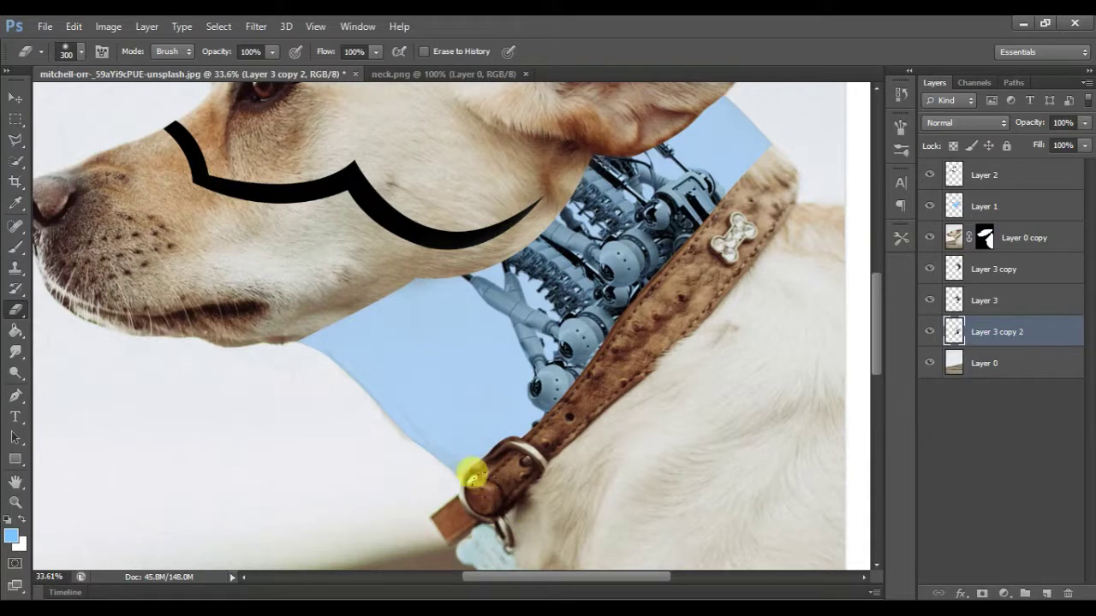
{"action": "scroll", "coordinate": [423, 479], "scroll_direction": "down", "scroll_amount": 1}
{"action": "scroll", "coordinate": [452, 506], "scroll_direction": "down", "scroll_amount": 2}
{"action": "scroll", "coordinate": [448, 506], "scroll_direction": "up", "scroll_amount": 1}
{"action": "scroll", "coordinate": [448, 506], "scroll_direction": "up", "scroll_amount": 2}
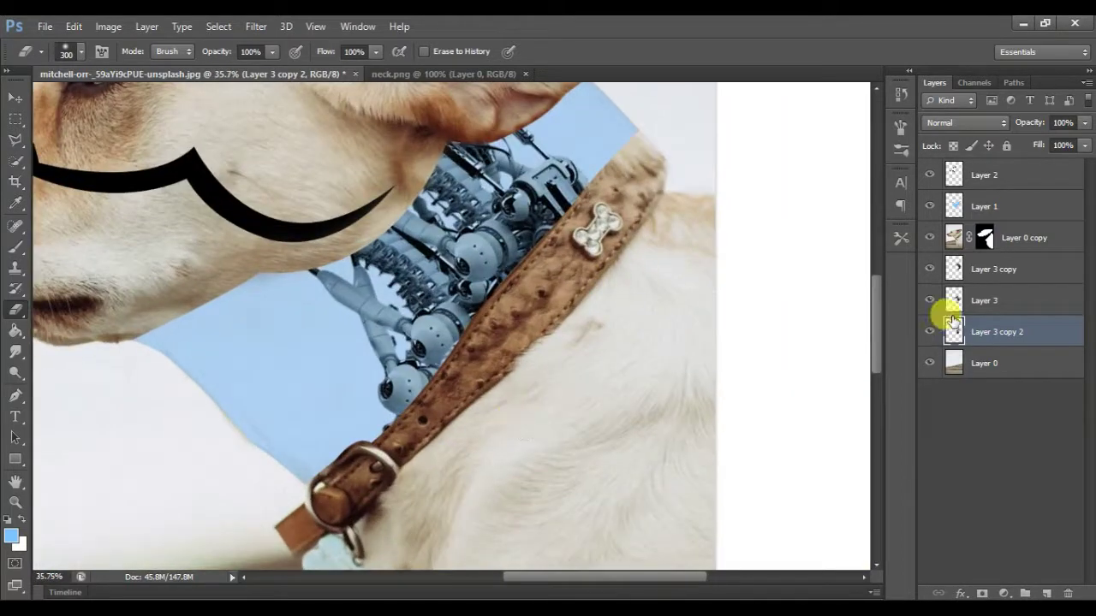
{"action": "left_click", "coordinate": [983, 298]}
{"action": "left_click", "coordinate": [984, 274]}
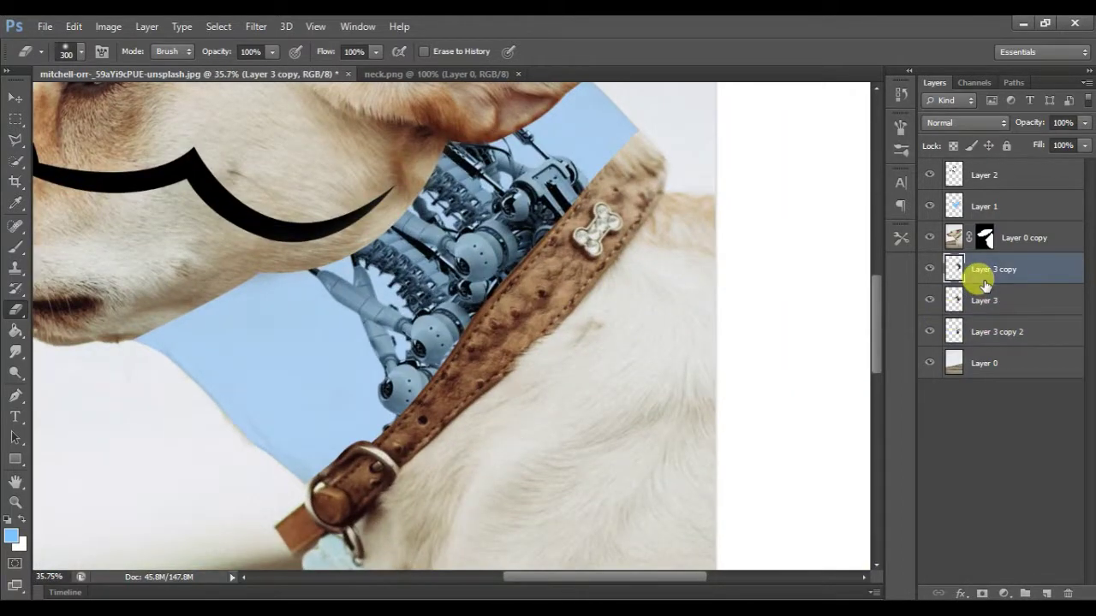
{"action": "key", "text": "ctrl+o"}
Open the p 4 image and drag the robot head into the dog composite, scaling and rotating it
{"action": "left_click", "coordinate": [972, 158]}
{"action": "double_click", "coordinate": [685, 248]}
{"action": "key", "text": "v"}
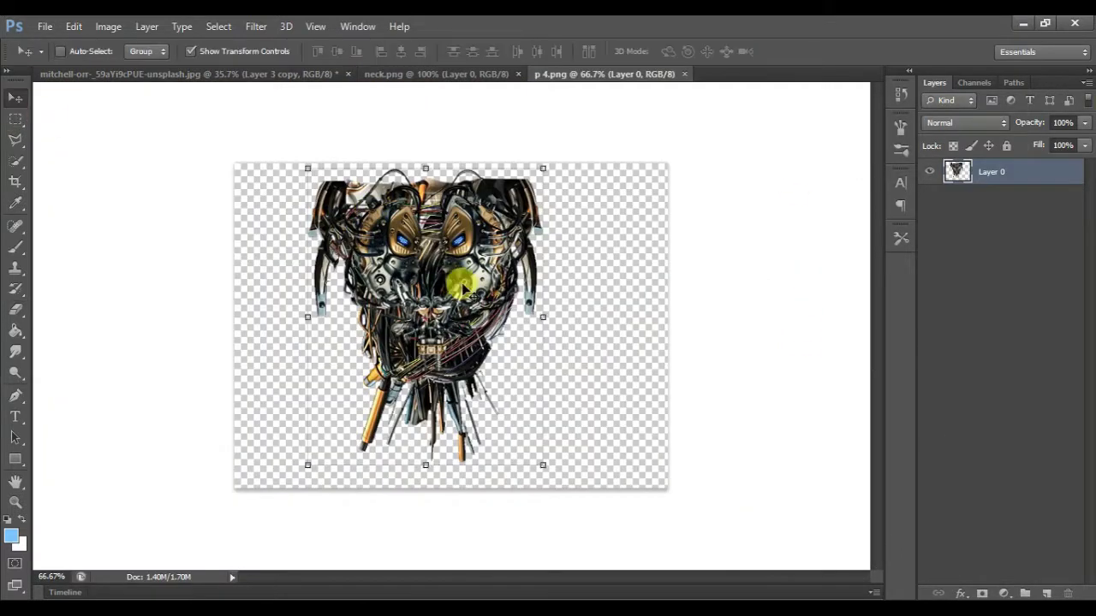
{"action": "left_click_drag", "start_coordinate": [460, 283], "coordinate": [452, 242]}
{"action": "key", "text": "ctrl+t"}
{"action": "mouse_move", "coordinate": [600, 111]}
{"action": "left_mouse_down"}
{"action": "mouse_move", "coordinate": [599, 484]}
{"action": "mouse_move", "coordinate": [470, 325]}
{"action": "mouse_move", "coordinate": [379, 350]}
{"action": "mouse_move", "coordinate": [656, 282]}
{"action": "mouse_move", "coordinate": [416, 342]}
{"action": "left_mouse_up"}
{"action": "key", "text": "Return"}
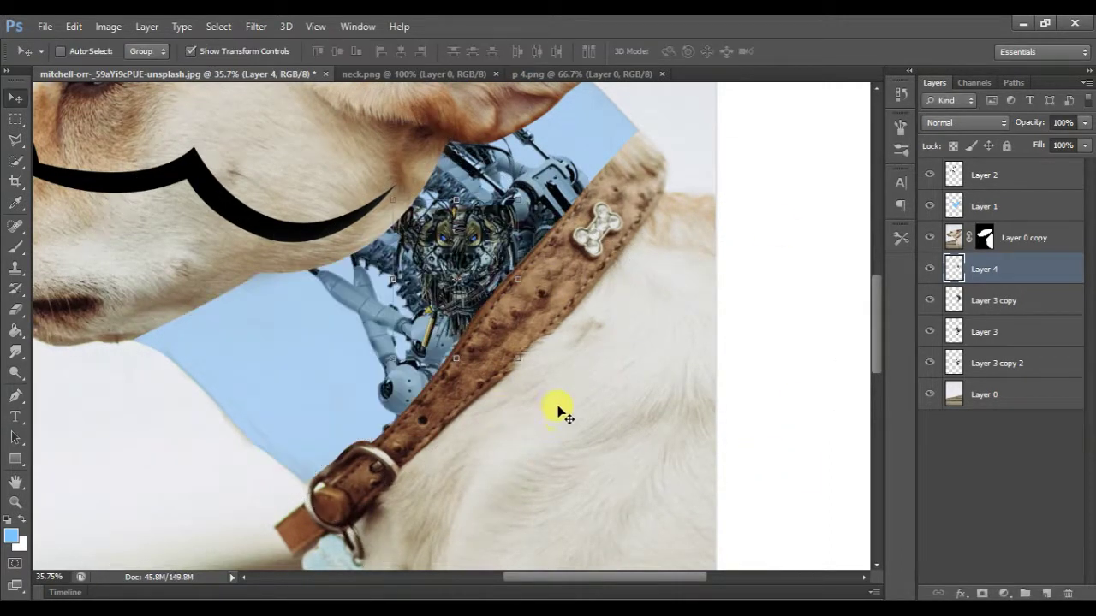
Reposition the robot head at about 119.55° and place Layer 4 just above Layer 0
{"action": "left_click_drag", "start_coordinate": [472, 366], "coordinate": [445, 380]}
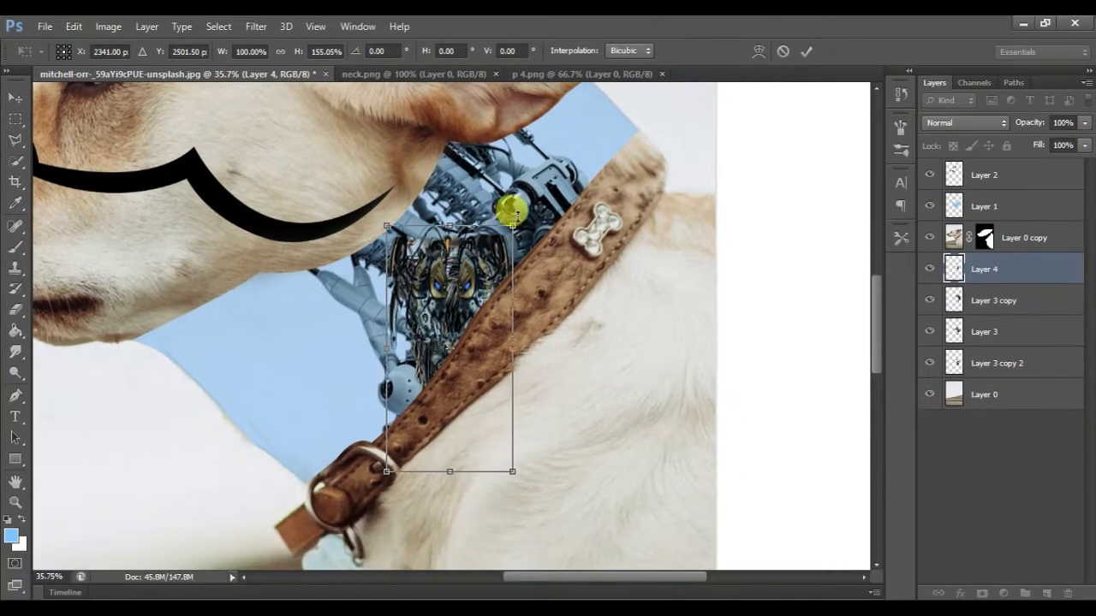
{"action": "mouse_move", "coordinate": [519, 226]}
{"action": "left_mouse_down"}
{"action": "mouse_move", "coordinate": [475, 418]}
{"action": "mouse_move", "coordinate": [494, 391]}
{"action": "left_mouse_up"}
{"action": "key", "text": "Return"}
{"action": "mouse_move", "coordinate": [984, 269]}
{"action": "left_mouse_down"}
{"action": "mouse_move", "coordinate": [996, 308]}
{"action": "mouse_move", "coordinate": [984, 363]}
{"action": "left_mouse_up"}
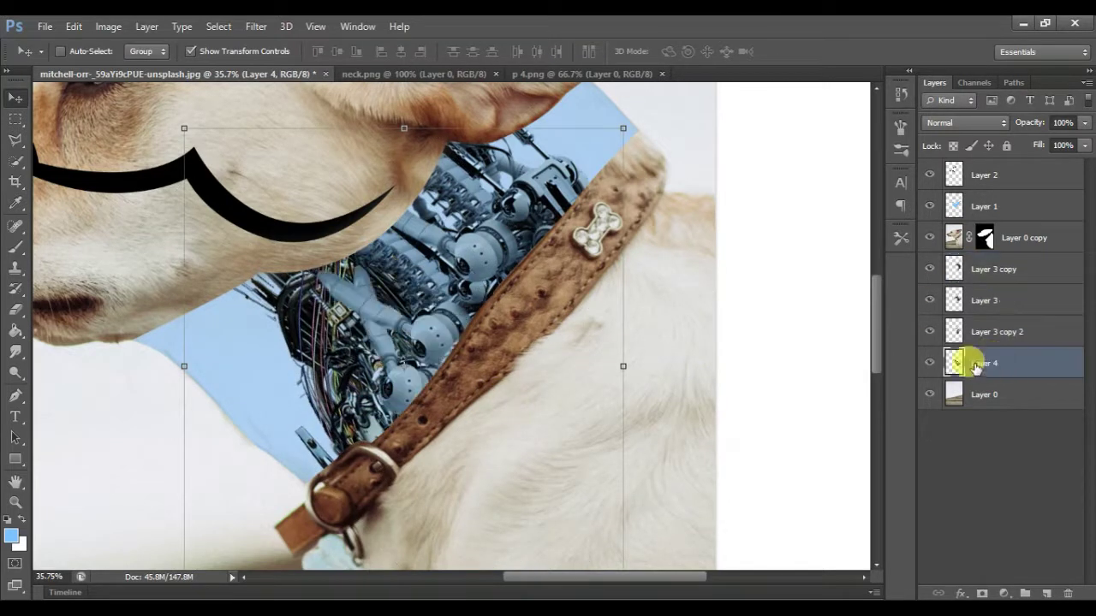
{"action": "left_click_drag", "start_coordinate": [562, 395], "coordinate": [562, 383]}
Group Layer 3 copy through Layer 4 into a group named 'neck'
{"action": "left_click", "coordinate": [988, 283], "text": "shift"}
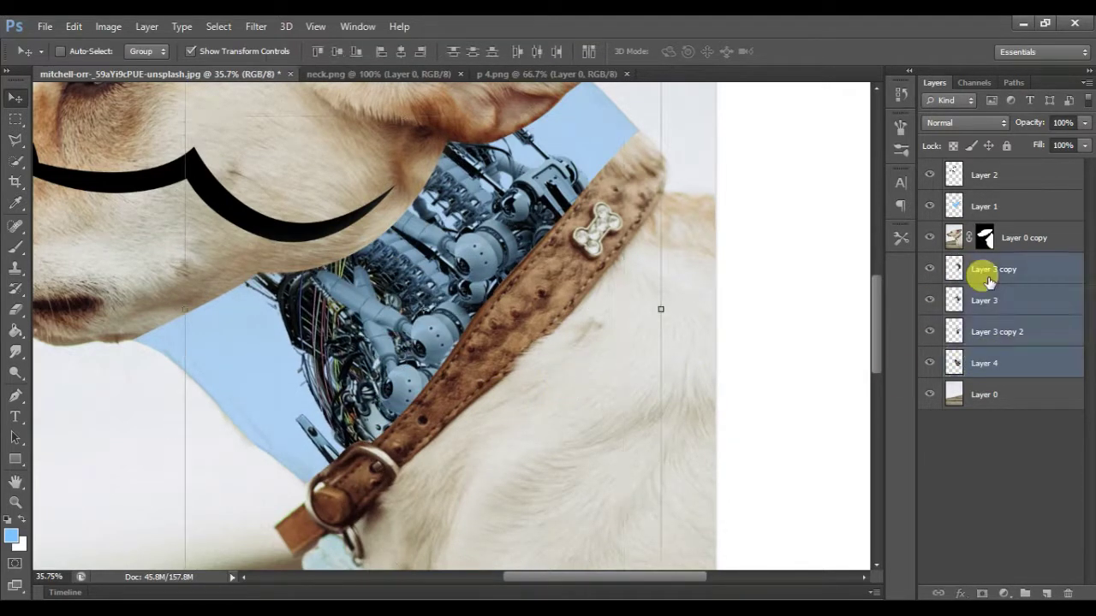
{"action": "key", "text": "ctrl+g"}
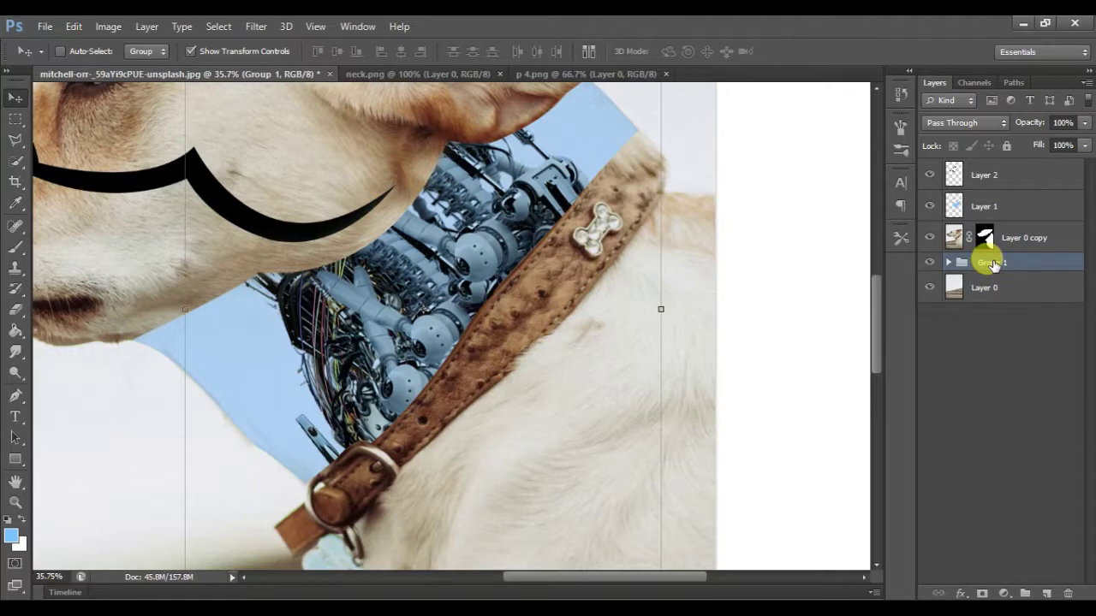
{"action": "type", "text": "neck"}
{"action": "key", "text": "Return"}
Select the black face-strokes layer, close p 4.png, and browse the Open dialog to MATERIAL
{"action": "scroll", "coordinate": [788, 299], "scroll_direction": "up", "scroll_amount": 3}
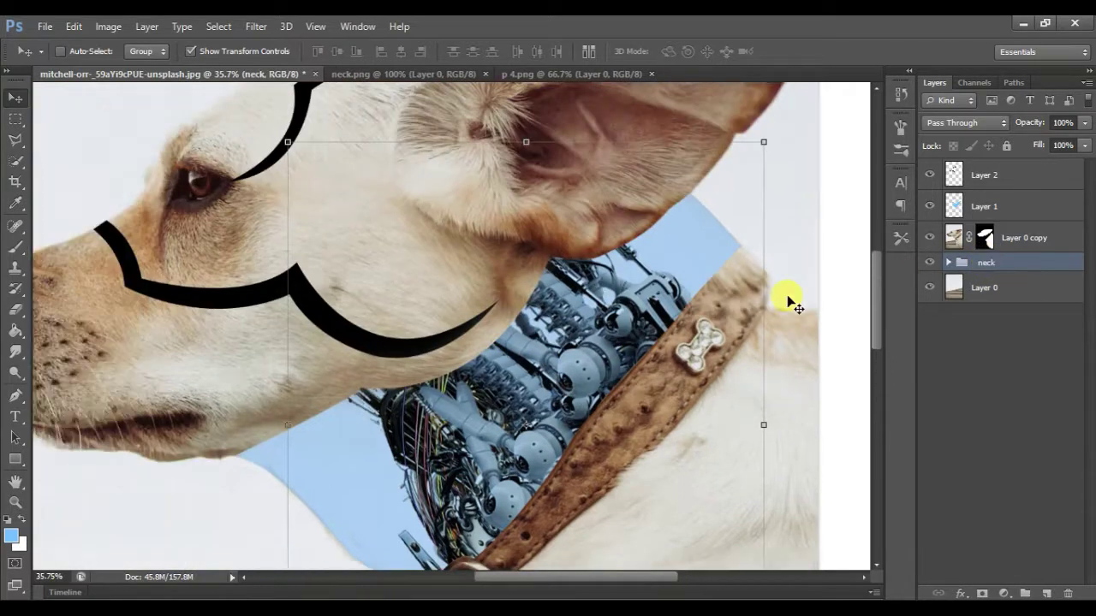
{"action": "scroll", "coordinate": [787, 299], "scroll_direction": "left", "scroll_amount": 5}
{"action": "left_click", "coordinate": [993, 177]}
{"action": "left_click", "coordinate": [930, 174]}
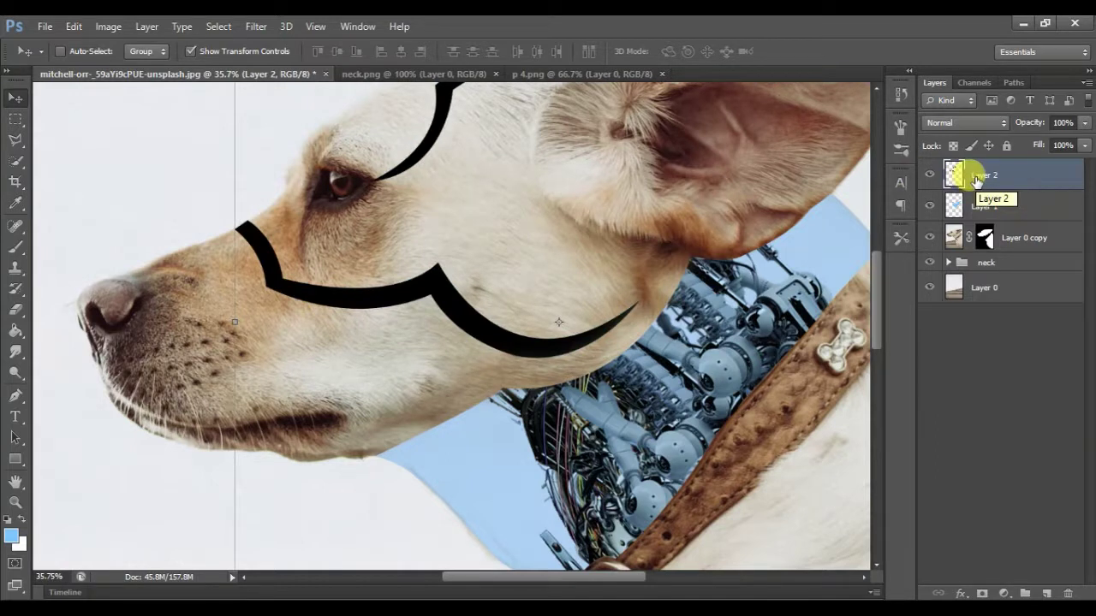
{"action": "left_click", "coordinate": [659, 75]}
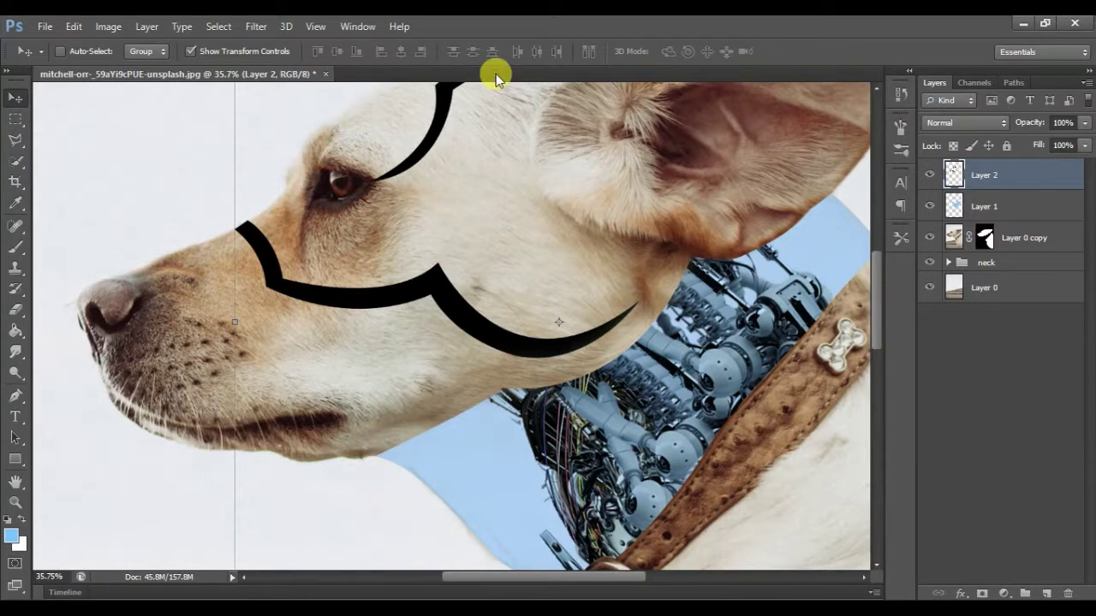
{"action": "key", "text": "ctrl+o"}
{"action": "key", "text": "BackSpace"}
Open cyborg003.jpg and Metal screen.png from the MATERIAL folder, accepting the profile mismatch warning
{"action": "scroll", "coordinate": [893, 374], "scroll_direction": "down", "scroll_amount": 2}
{"action": "left_click", "coordinate": [895, 381]}
{"action": "key", "text": "Down"}
{"action": "key", "text": "Down"}
{"action": "key", "text": "Down"}
{"action": "key", "text": "Down"}
{"action": "key", "text": "Down"}
{"action": "key", "text": "Down"}
{"action": "key", "text": "Down"}
{"action": "key", "text": "Down"}
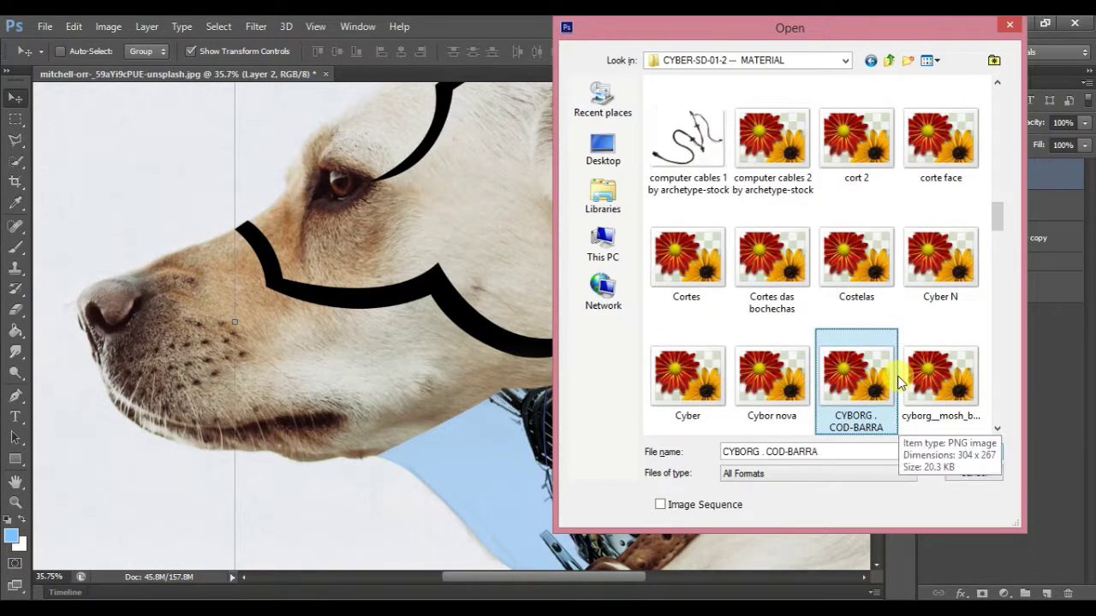
{"action": "scroll", "coordinate": [834, 315], "scroll_direction": "down", "scroll_amount": 1}
{"action": "scroll", "coordinate": [835, 318], "scroll_direction": "up", "scroll_amount": 1}
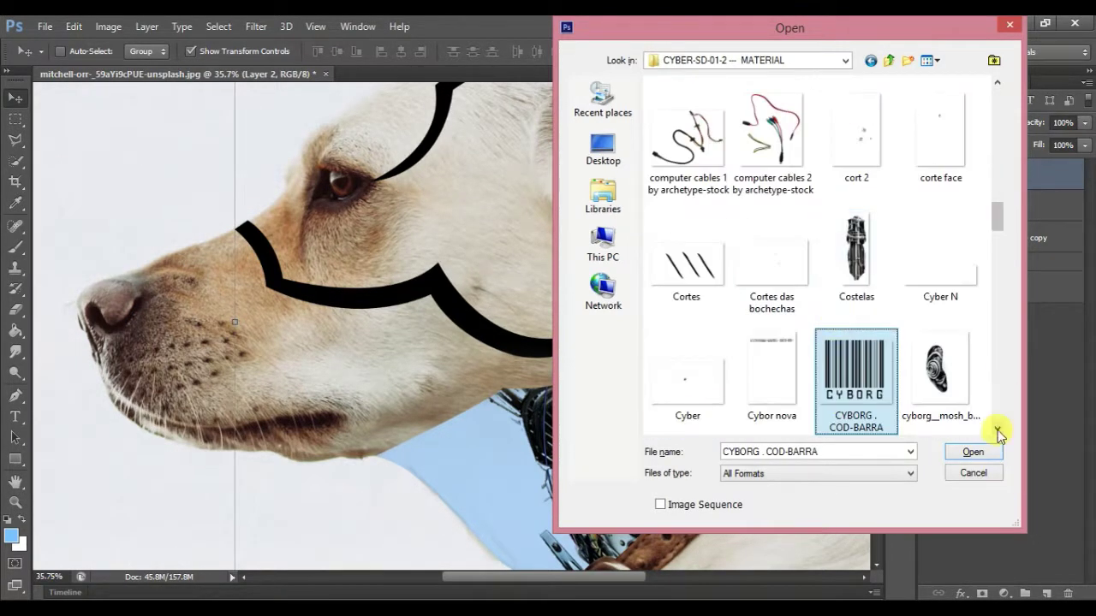
{"action": "scroll", "coordinate": [770, 257], "scroll_direction": "down", "scroll_amount": 2}
{"action": "left_click", "coordinate": [696, 253]}
{"action": "scroll", "coordinate": [696, 259], "scroll_direction": "down", "scroll_amount": 8}
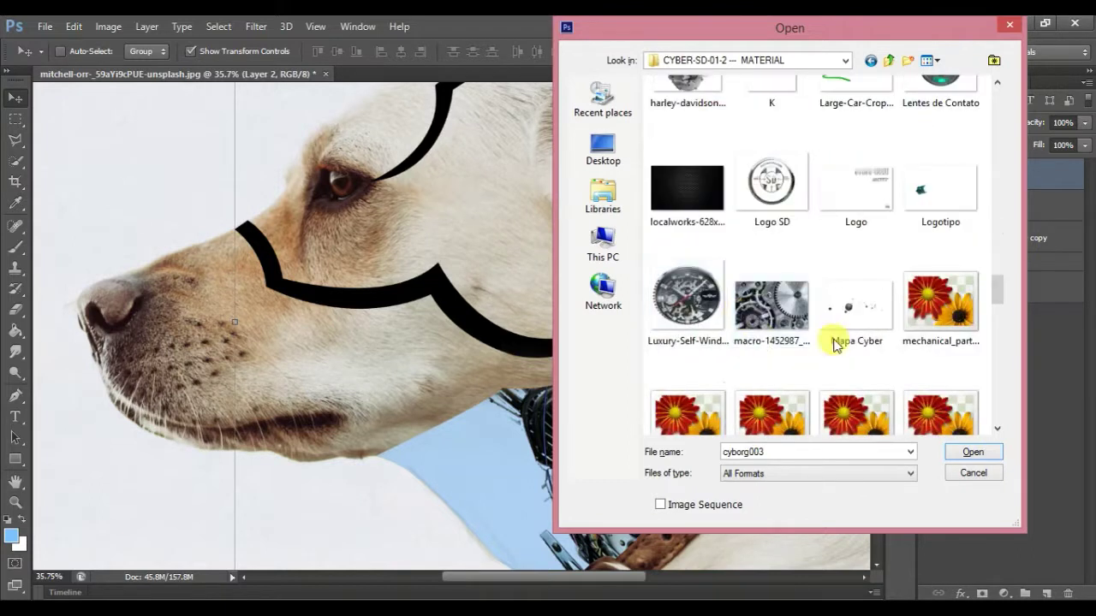
{"action": "scroll", "coordinate": [968, 376], "scroll_direction": "down", "scroll_amount": 5}
{"action": "left_click", "coordinate": [789, 137], "text": "ctrl"}
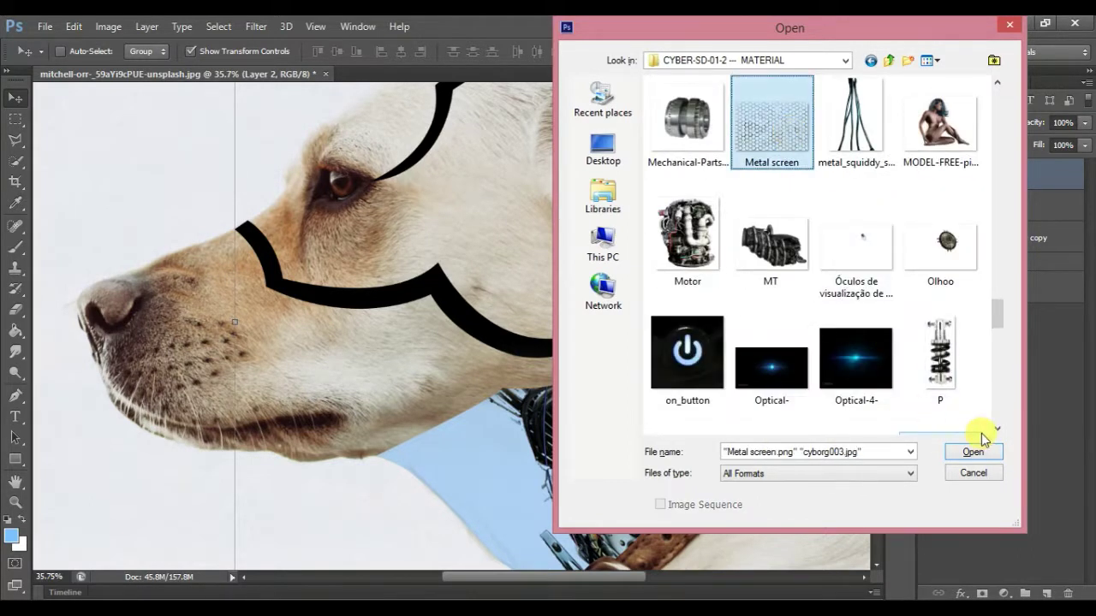
{"action": "scroll", "coordinate": [989, 431], "scroll_direction": "down", "scroll_amount": 1}
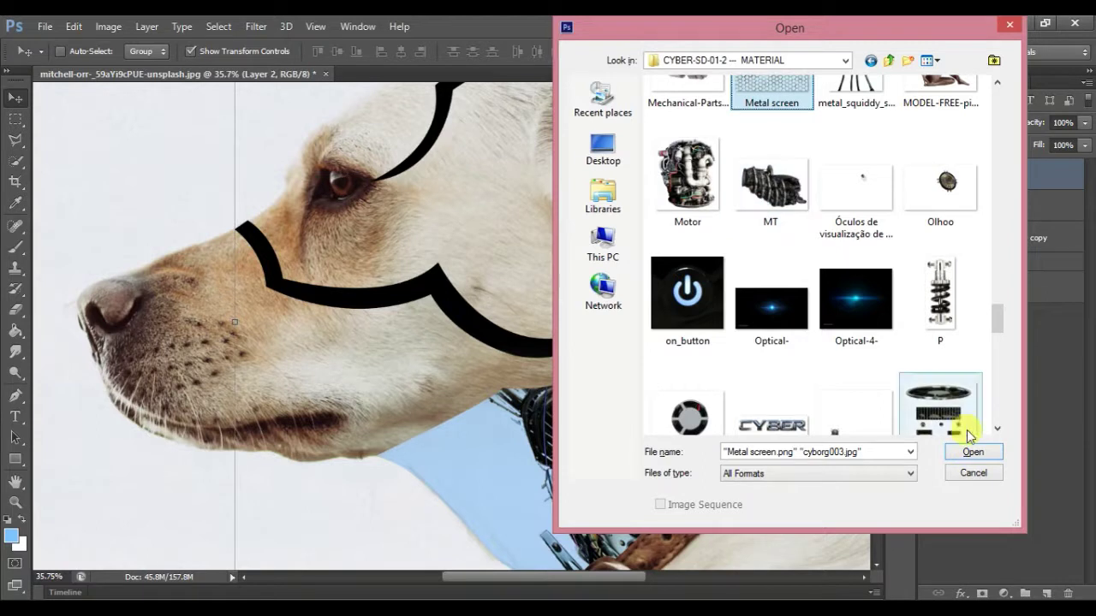
{"action": "left_click", "coordinate": [972, 454]}
{"action": "left_click", "coordinate": [598, 334]}
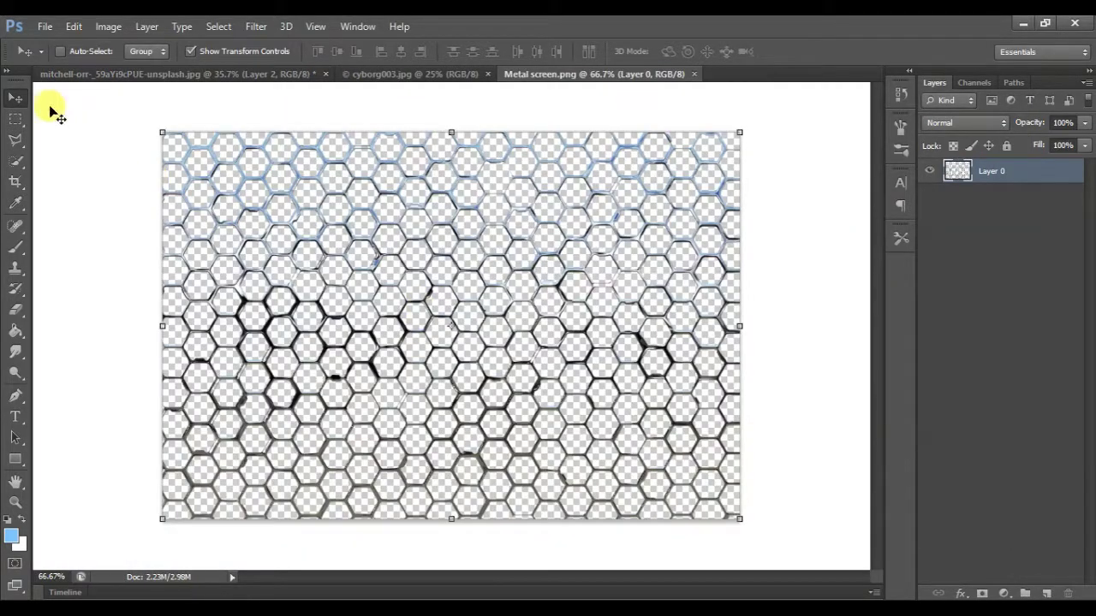
Move the cyborg003 machinery into the dog file, clip it to Layer 2, and position it over the face lines
{"action": "left_click", "coordinate": [15, 118]}
{"action": "left_click", "coordinate": [409, 74]}
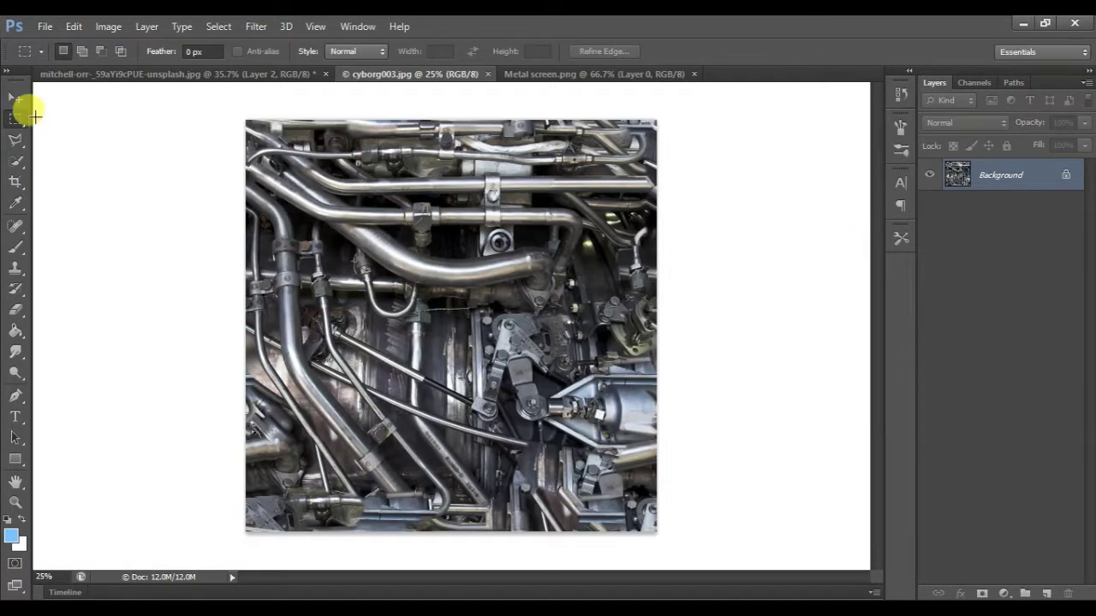
{"action": "left_click", "coordinate": [15, 97]}
{"action": "left_click_drag", "start_coordinate": [377, 221], "coordinate": [463, 187]}
{"action": "left_click", "coordinate": [1001, 183], "text": "alt"}
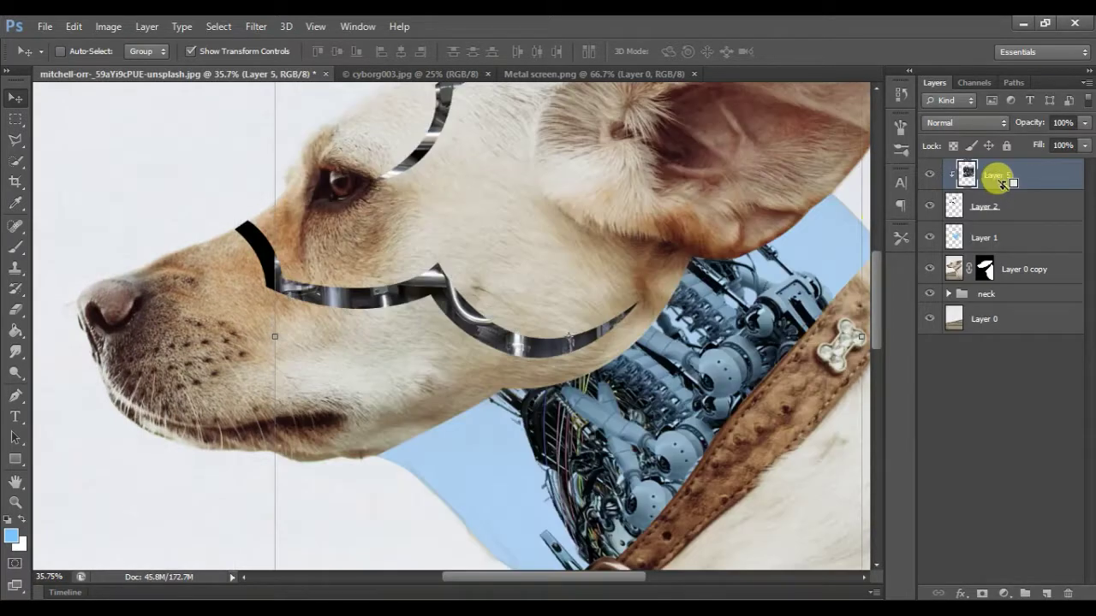
{"action": "scroll", "coordinate": [599, 305], "scroll_direction": "down", "scroll_amount": 5}
{"action": "key", "text": "ctrl+t"}
{"action": "scroll", "coordinate": [520, 345], "scroll_direction": "up", "scroll_amount": 3}
{"action": "mouse_move", "coordinate": [521, 345]}
{"action": "left_mouse_down"}
{"action": "mouse_move", "coordinate": [302, 229]}
{"action": "mouse_move", "coordinate": [316, 188]}
{"action": "left_mouse_up"}
{"action": "key", "text": "Return"}
Duplicate the machinery as Layer 5 copy to fill more lines, and nudge the original over the nose line
{"action": "scroll", "coordinate": [316, 196], "scroll_direction": "up", "scroll_amount": 3}
{"action": "scroll", "coordinate": [316, 196], "scroll_direction": "up", "scroll_amount": 1}
{"action": "key", "text": "ctrl+j"}
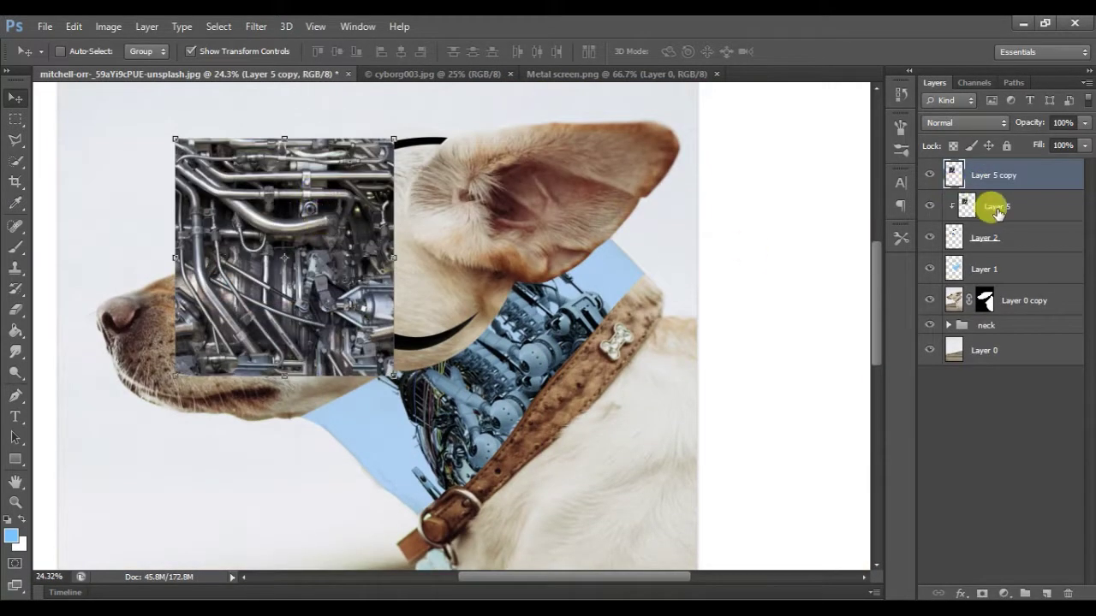
{"action": "left_click_drag", "start_coordinate": [996, 212], "coordinate": [996, 223]}
{"action": "left_click_drag", "start_coordinate": [450, 309], "coordinate": [587, 286]}
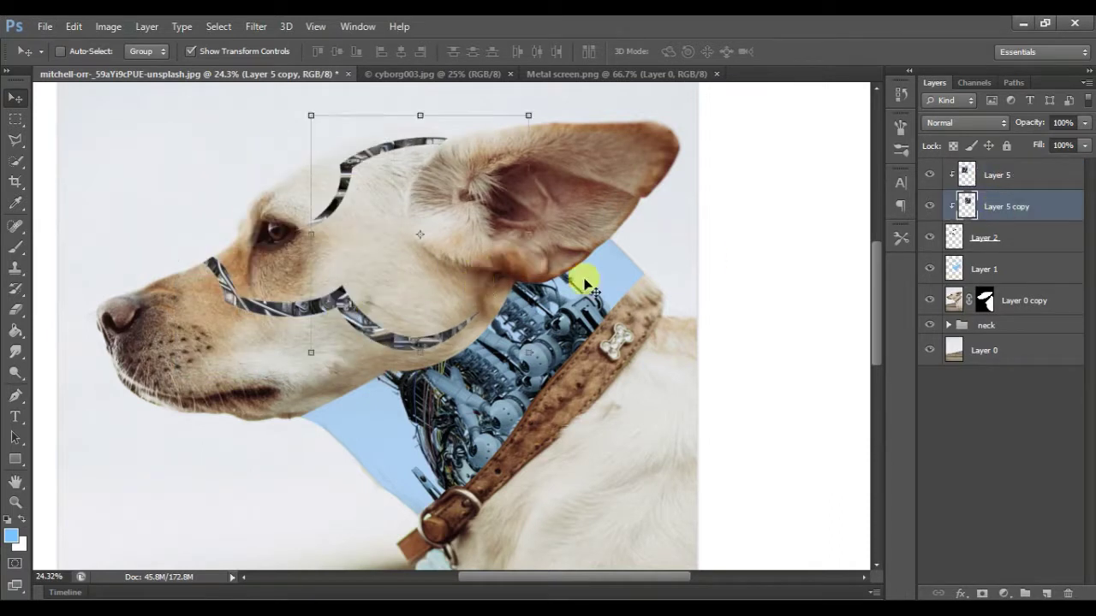
{"action": "left_click", "coordinate": [985, 176]}
{"action": "left_click_drag", "start_coordinate": [317, 335], "coordinate": [318, 352]}
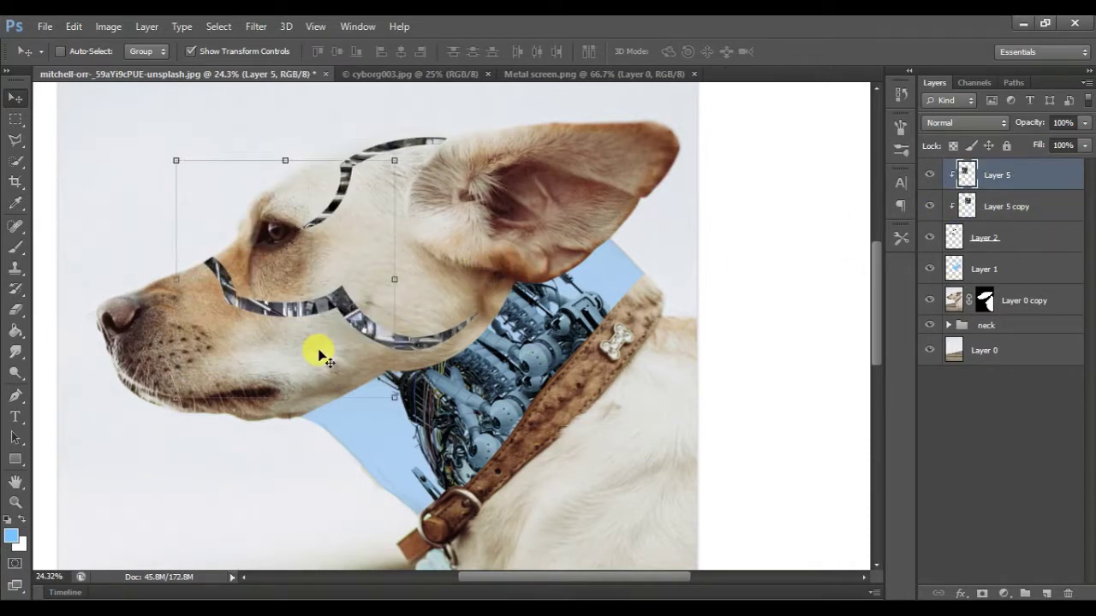
Open Layer 2's Blending Options and add a Bevel & Emboss with depth 123
{"action": "right_click", "coordinate": [979, 237]}
{"action": "left_click", "coordinate": [961, 398]}
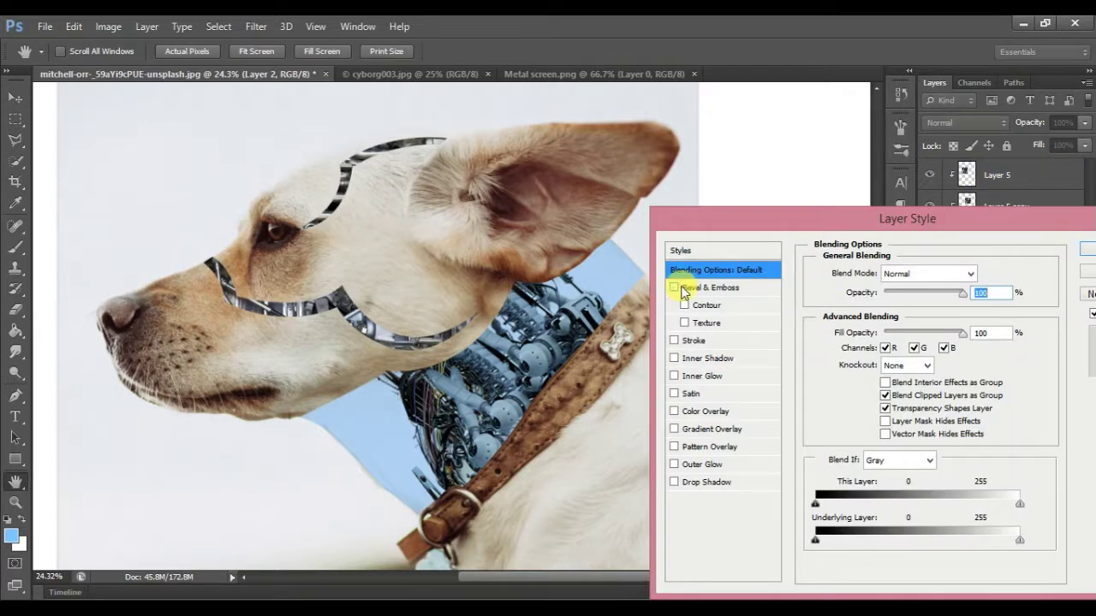
{"action": "left_click", "coordinate": [928, 273]}
{"action": "left_click", "coordinate": [830, 182]}
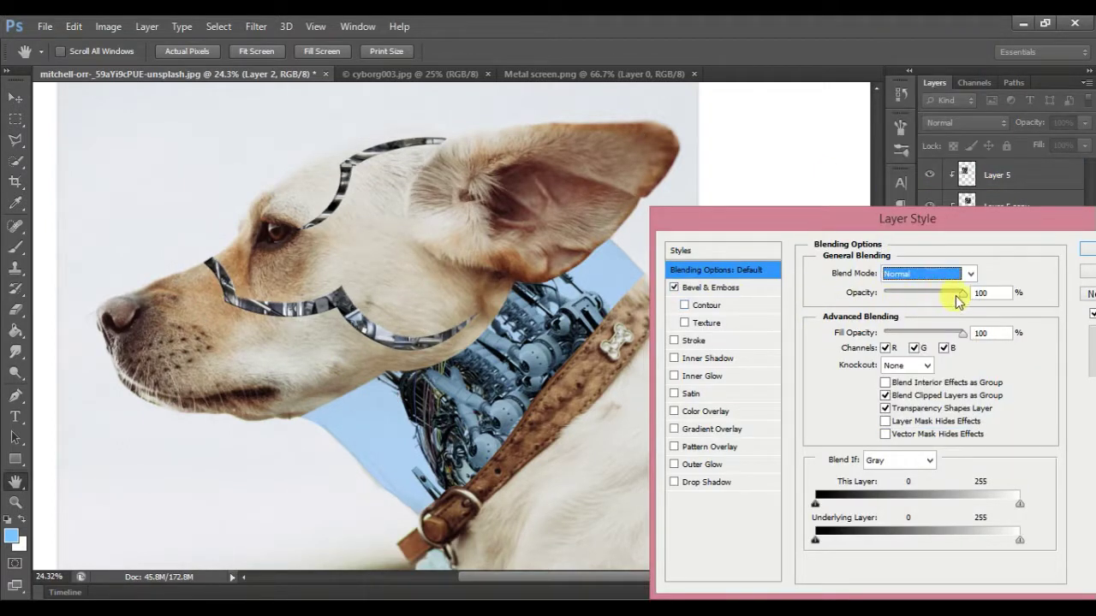
{"action": "left_click", "coordinate": [727, 289]}
{"action": "left_click", "coordinate": [903, 274]}
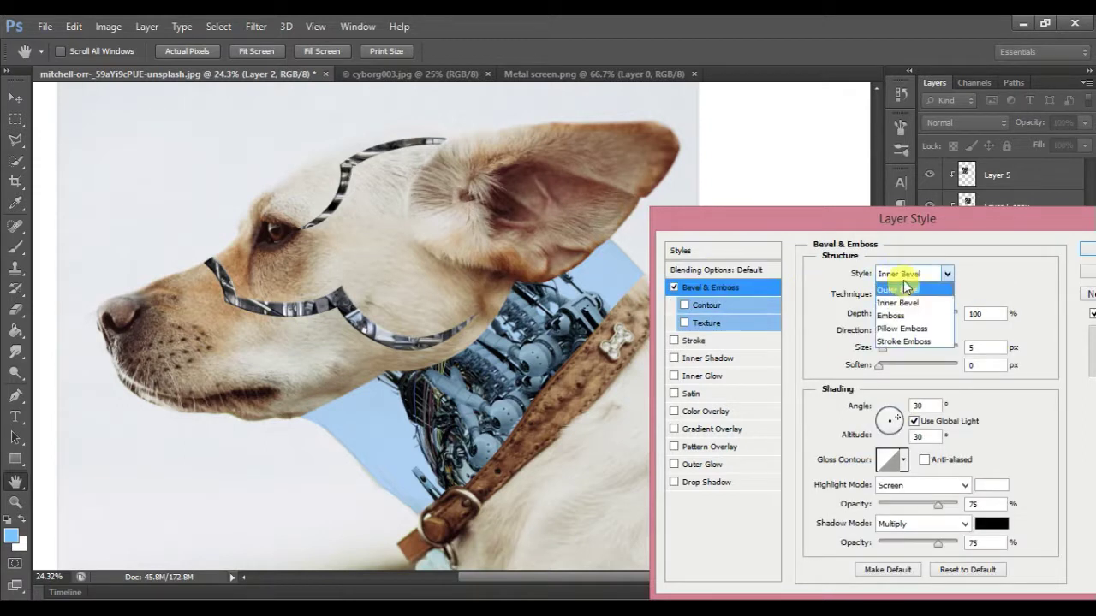
{"action": "left_click_drag", "start_coordinate": [890, 314], "coordinate": [893, 361]}
Settle on Inner Bevel at size 16 after trying Pillow Emboss and Emboss, and adjust lighting and highlight opacity
{"action": "left_click", "coordinate": [882, 349]}
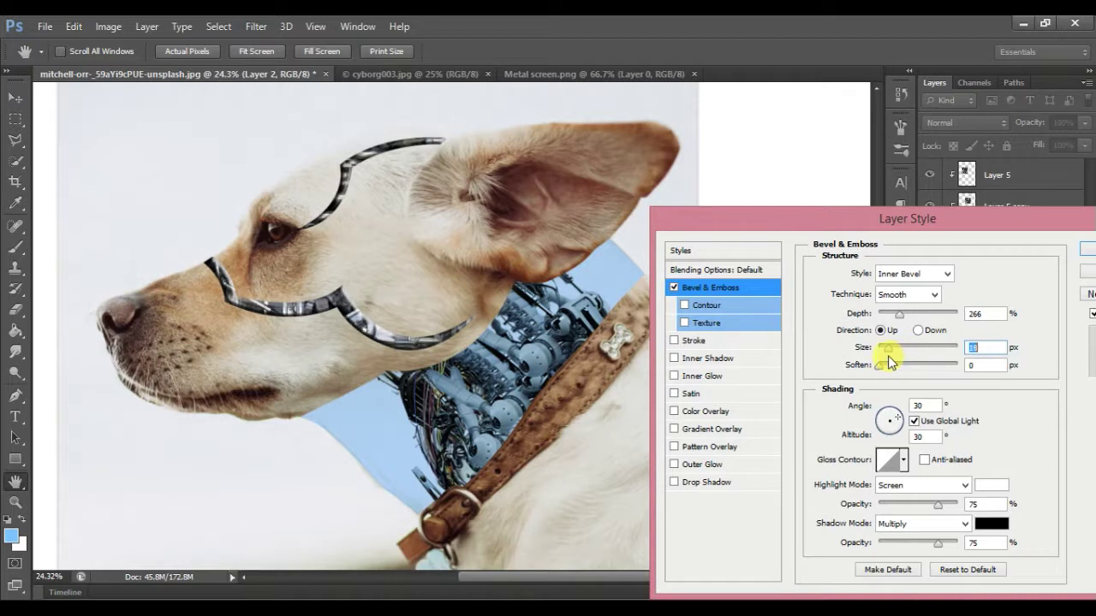
{"action": "left_click", "coordinate": [891, 274]}
{"action": "left_click", "coordinate": [901, 329]}
{"action": "left_click", "coordinate": [895, 274]}
{"action": "left_click", "coordinate": [896, 314]}
{"action": "left_click", "coordinate": [899, 274]}
{"action": "left_click", "coordinate": [896, 301]}
{"action": "mouse_move", "coordinate": [890, 415]}
{"action": "left_mouse_down"}
{"action": "mouse_move", "coordinate": [883, 422]}
{"action": "mouse_move", "coordinate": [897, 432]}
{"action": "left_mouse_up"}
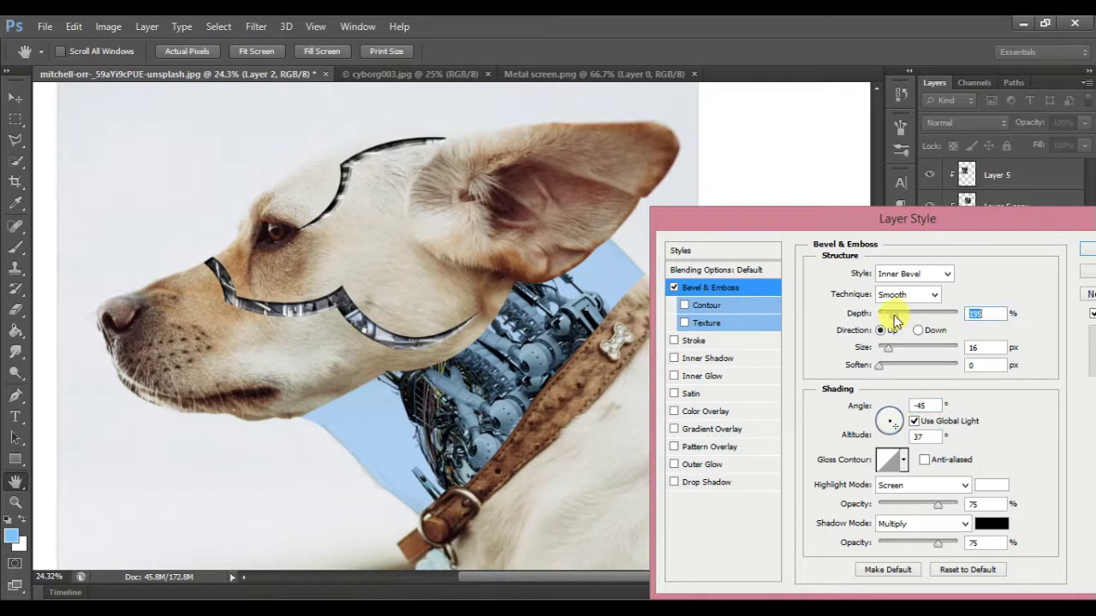
{"action": "left_click_drag", "start_coordinate": [920, 508], "coordinate": [908, 512]}
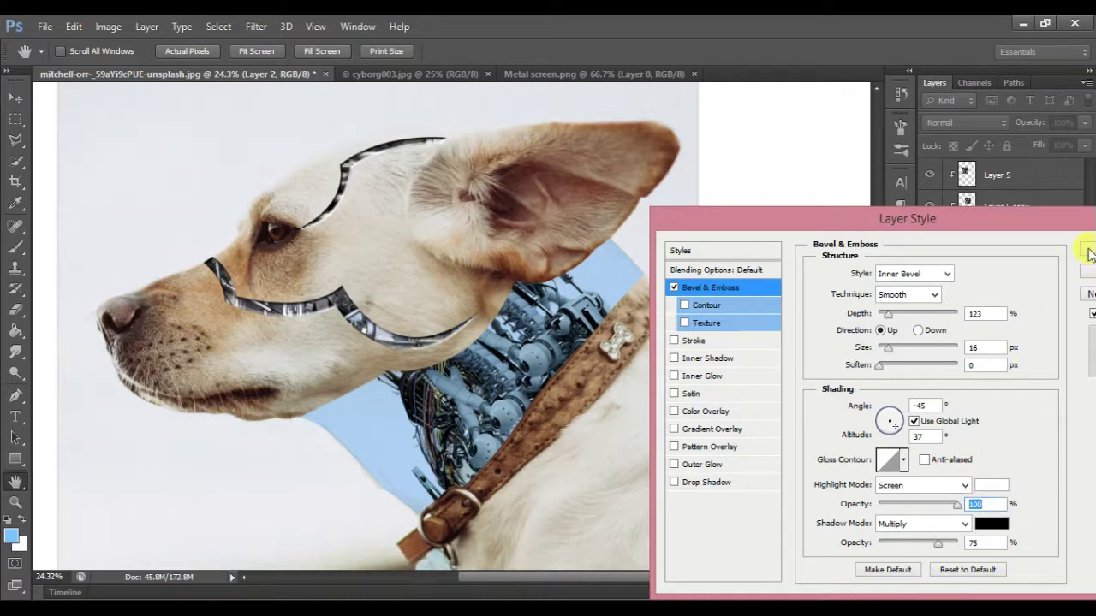
Add an Inner Shadow (opacity 62, distance 17, choke 30, size 25) and apply the effects
{"action": "left_click", "coordinate": [695, 361]}
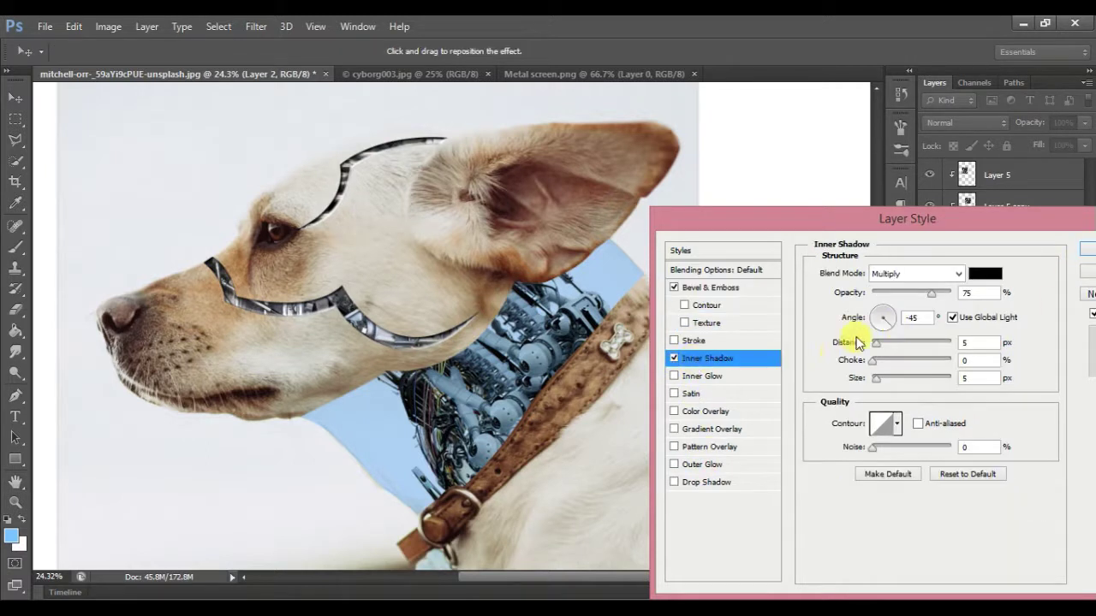
{"action": "left_click_drag", "start_coordinate": [848, 344], "coordinate": [867, 353]}
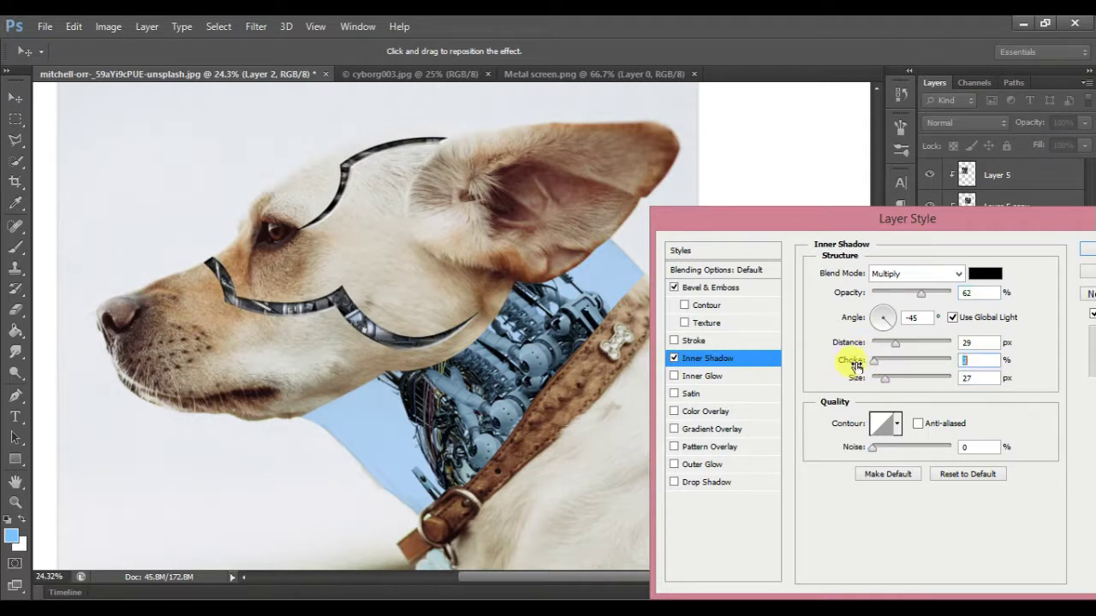
{"action": "left_click_drag", "start_coordinate": [848, 348], "coordinate": [811, 351]}
{"action": "left_click_drag", "start_coordinate": [854, 386], "coordinate": [827, 383]}
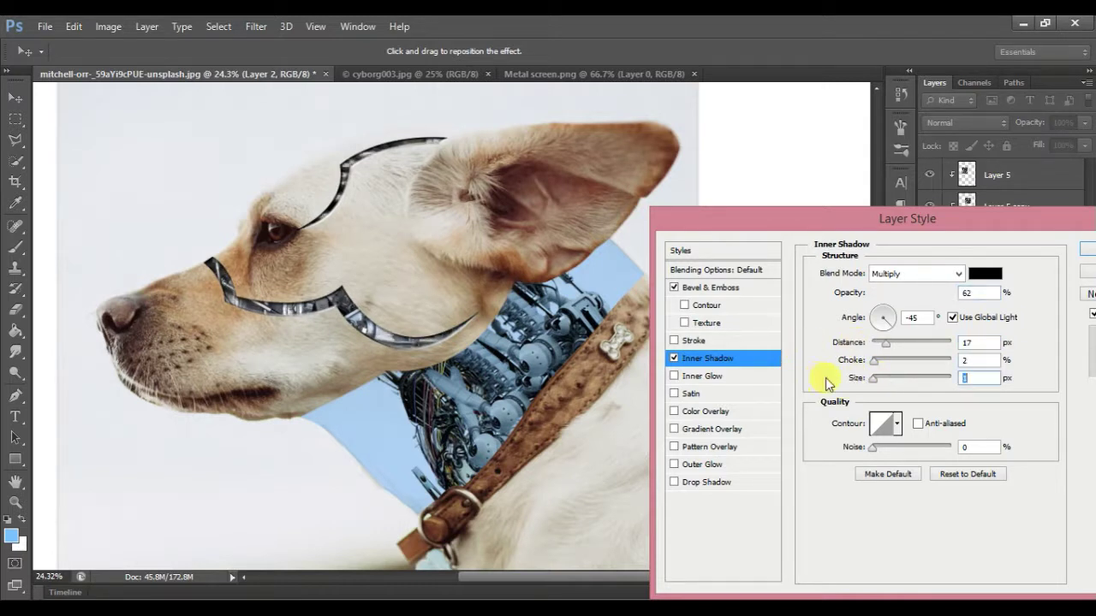
{"action": "left_click", "coordinate": [675, 289]}
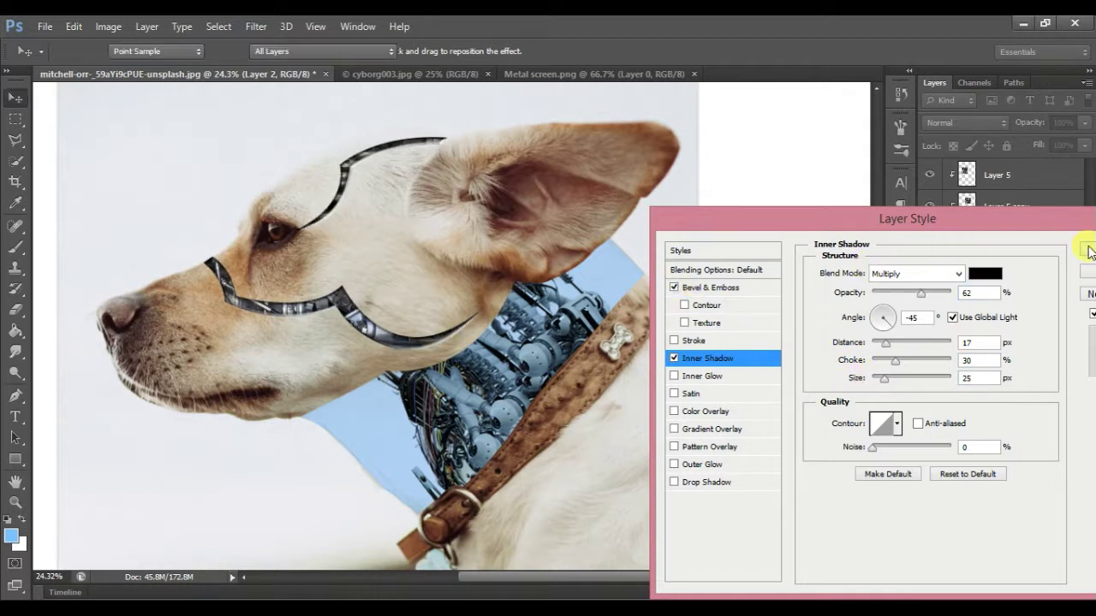
{"action": "left_click", "coordinate": [1080, 244]}
{"action": "scroll", "coordinate": [440, 360], "scroll_direction": "up", "scroll_amount": 3}
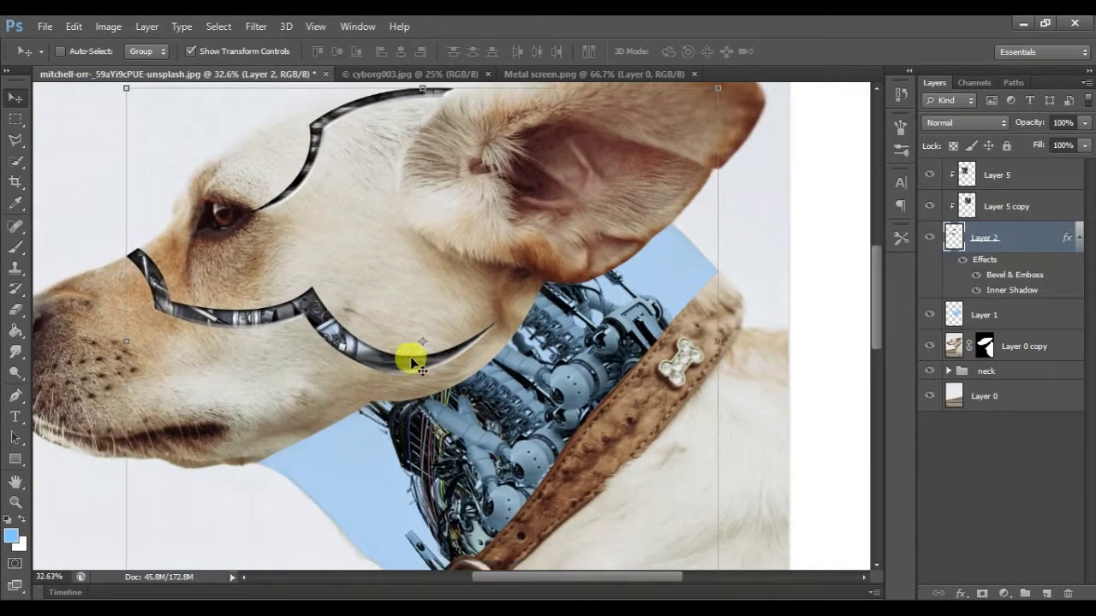
Bring the Metal screen hex mesh into the dog composite, scaled to about 75% over the face
{"action": "scroll", "coordinate": [428, 359], "scroll_direction": "down", "scroll_amount": 1}
{"action": "left_click", "coordinate": [616, 73]}
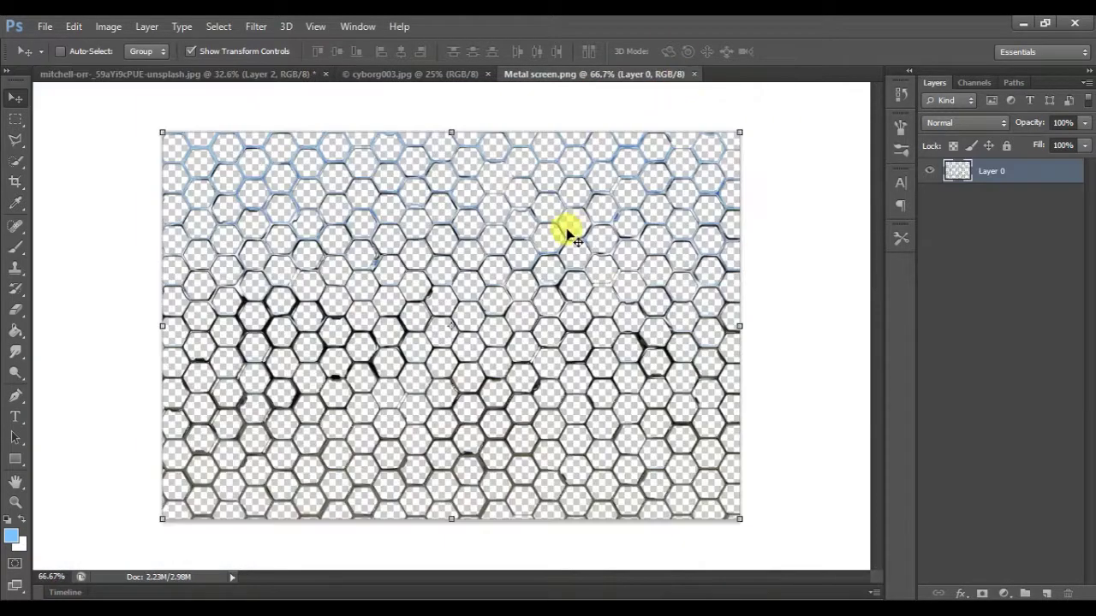
{"action": "mouse_move", "coordinate": [351, 184]}
{"action": "left_mouse_down"}
{"action": "mouse_move", "coordinate": [257, 73]}
{"action": "mouse_move", "coordinate": [976, 240]}
{"action": "mouse_move", "coordinate": [978, 172]}
{"action": "left_mouse_up"}
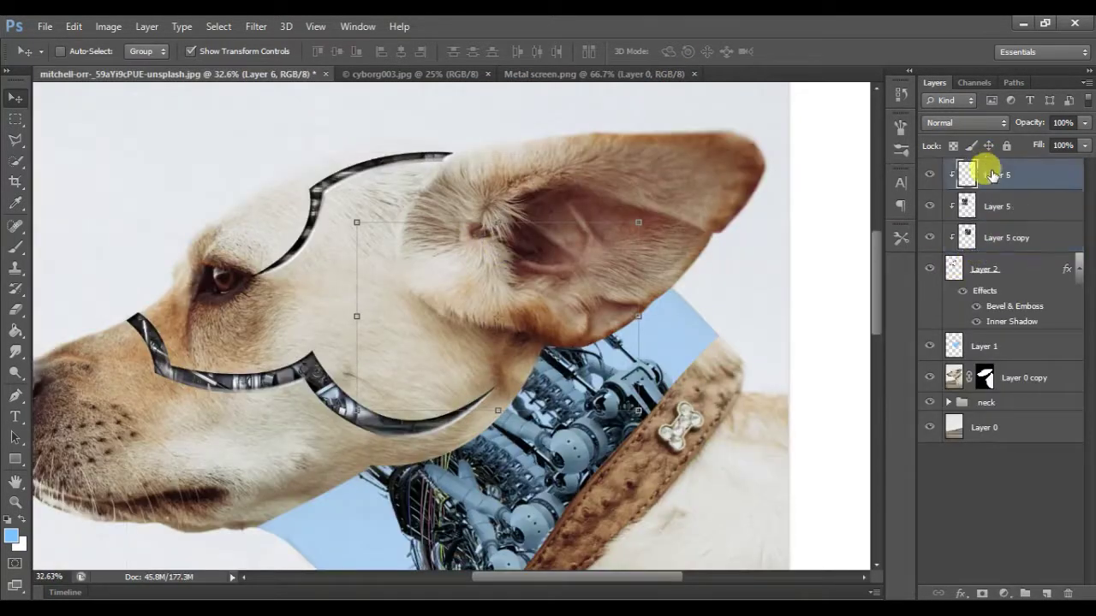
{"action": "left_click_drag", "start_coordinate": [276, 342], "coordinate": [220, 313]}
{"action": "mouse_move", "coordinate": [362, 399]}
{"action": "left_mouse_down"}
{"action": "mouse_move", "coordinate": [420, 420]}
{"action": "mouse_move", "coordinate": [291, 367]}
{"action": "mouse_move", "coordinate": [294, 387]}
{"action": "left_mouse_up"}
{"action": "key", "text": "Return"}
Add two clipped mesh copies: one over the nose line, and Layer 6 copy 2 in the forehead band
{"action": "key", "text": "ctrl+j"}
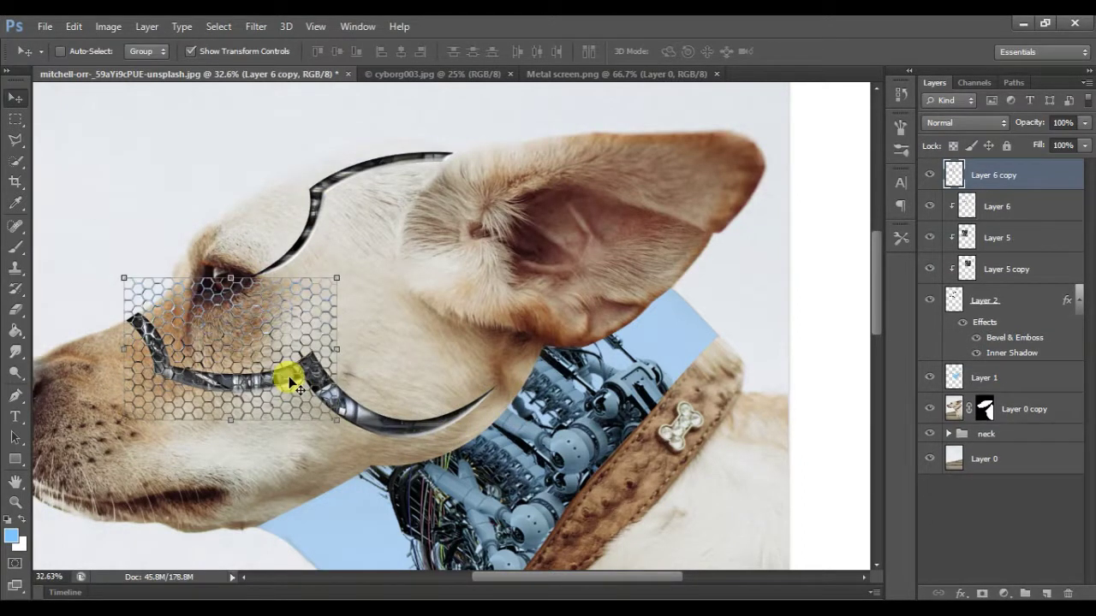
{"action": "left_click", "coordinate": [988, 182], "text": "alt"}
{"action": "left_click_drag", "start_coordinate": [354, 420], "coordinate": [473, 435]}
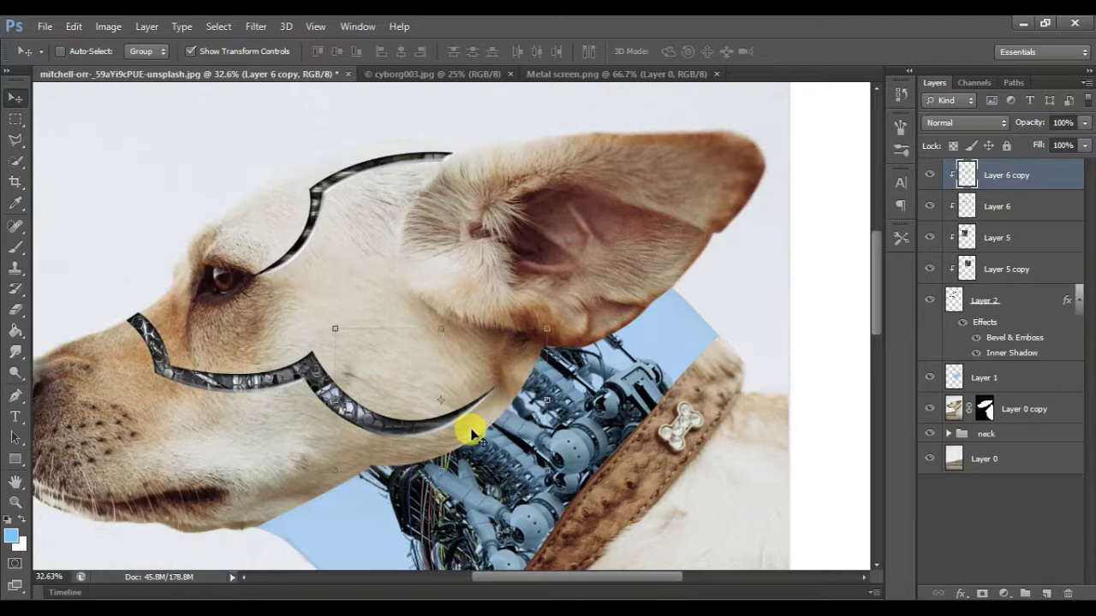
{"action": "left_click", "coordinate": [1006, 485]}
{"action": "left_click_drag", "start_coordinate": [993, 190], "coordinate": [993, 205], "text": "alt"}
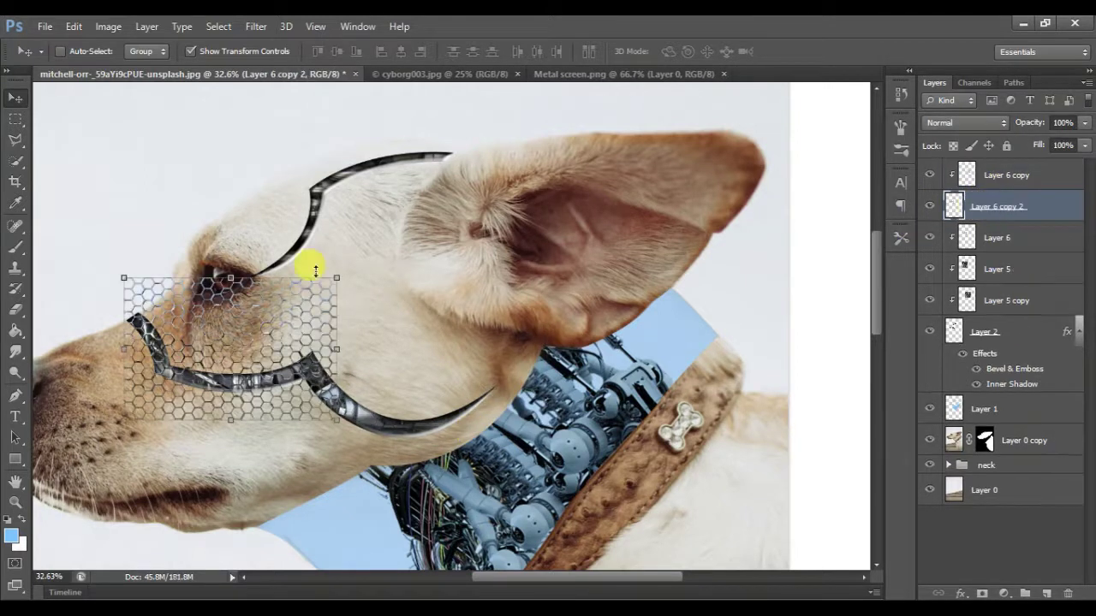
{"action": "key", "text": "ctrl+alt+g"}
{"action": "left_click_drag", "start_coordinate": [297, 335], "coordinate": [426, 181]}
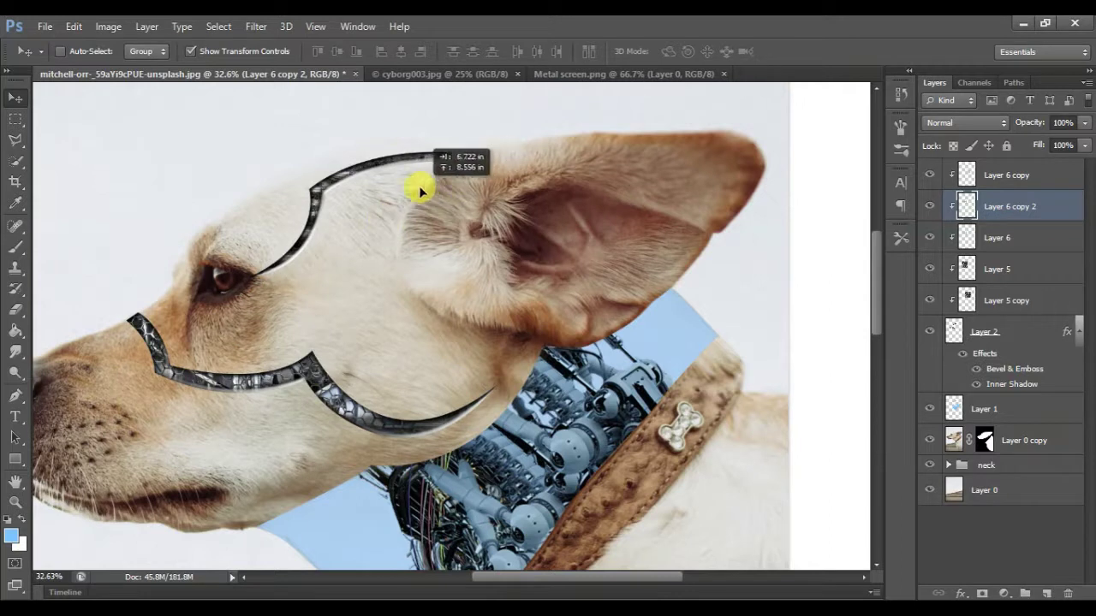
{"action": "scroll", "coordinate": [343, 334], "scroll_direction": "up", "scroll_amount": 3}
{"action": "scroll", "coordinate": [343, 337], "scroll_direction": "down", "scroll_amount": 3}
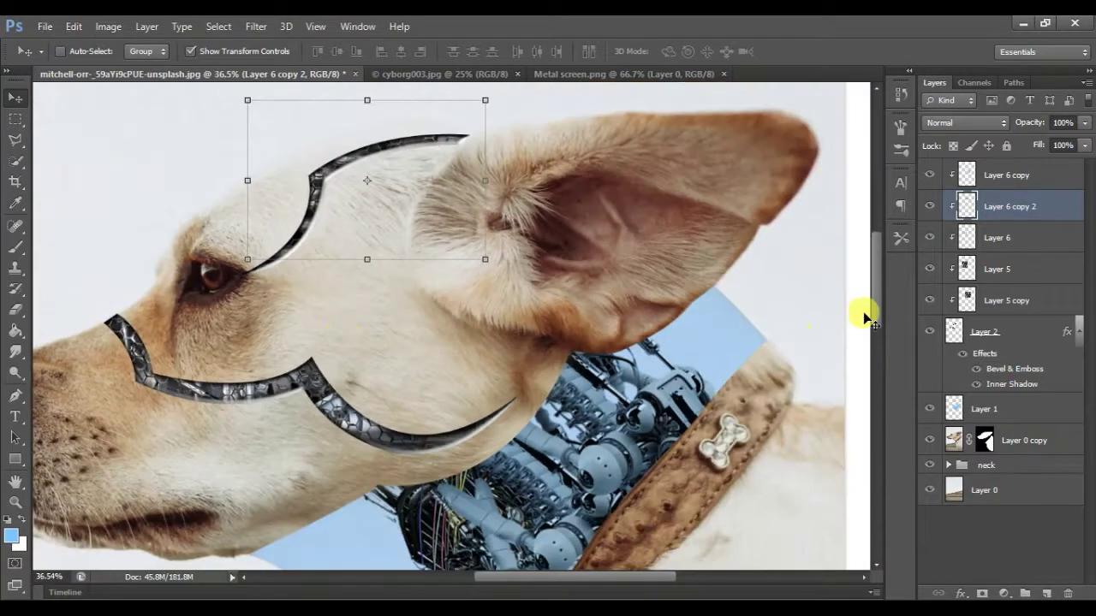
Delete Layer 5 and add a clipped Brightness/Contrast adjustment with lowered brightness to darken the bands
{"action": "left_click", "coordinate": [980, 279]}
{"action": "key", "text": "Delete"}
{"action": "left_click", "coordinate": [1006, 591]}
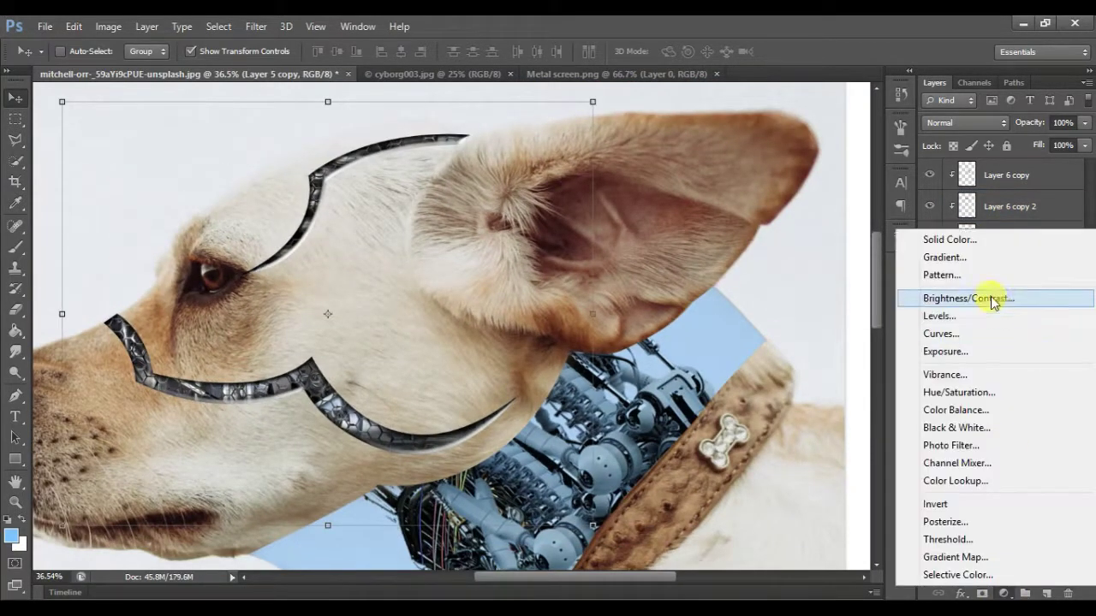
{"action": "left_click", "coordinate": [959, 298]}
{"action": "left_click_drag", "start_coordinate": [615, 230], "coordinate": [542, 251]}
{"action": "left_click", "coordinate": [814, 147]}
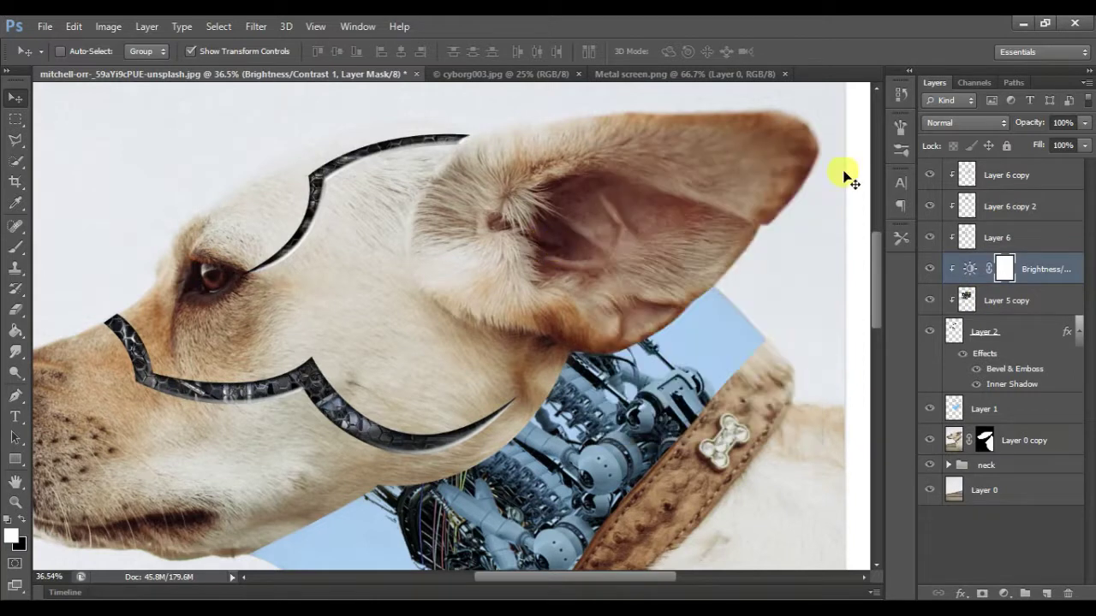
{"action": "scroll", "coordinate": [695, 274], "scroll_direction": "left", "scroll_amount": 5}
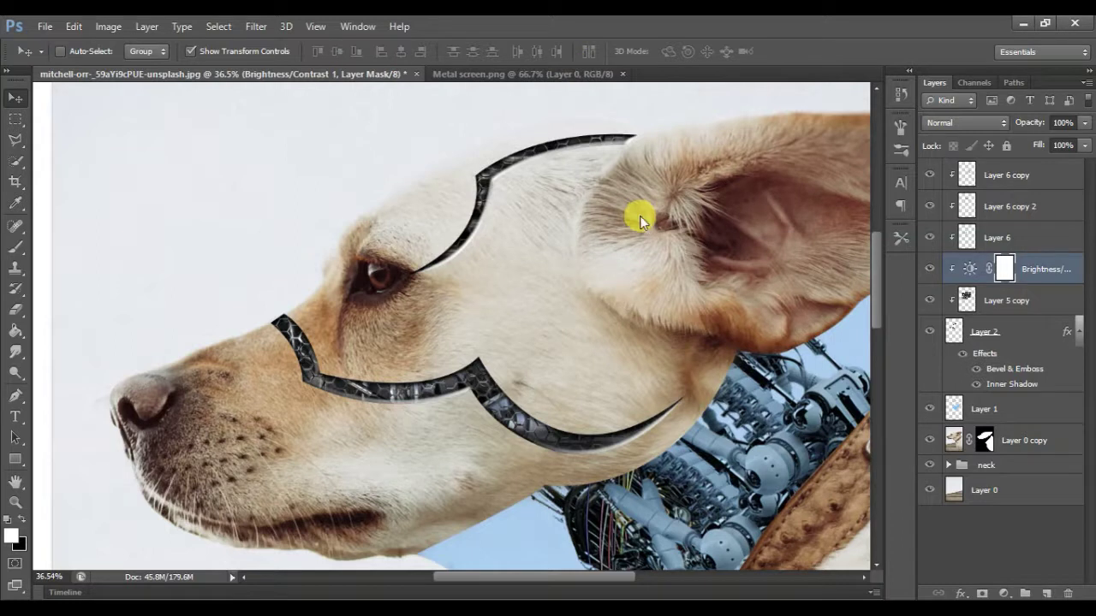
In the Open dialog, preview image 3 and select the ring-shaped part image
{"action": "key", "text": "ctrl+o"}
{"action": "left_click", "coordinate": [685, 360]}
{"action": "left_click", "coordinate": [852, 360]}
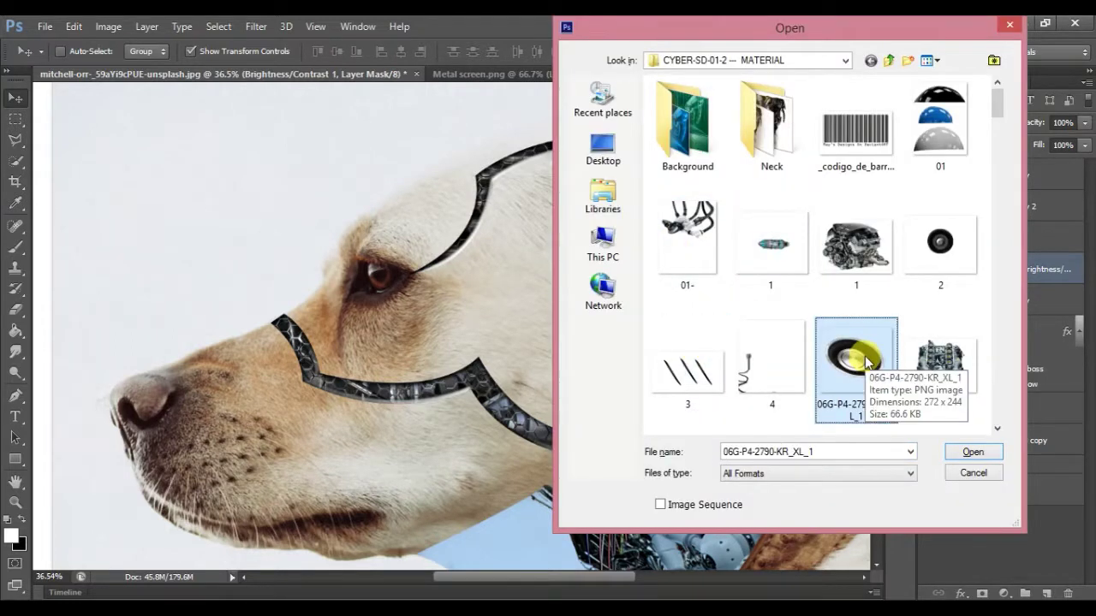
Open braço.png and Wires-2.png from the MATERIAL folder, discarding the embedded colour profiles
{"action": "scroll", "coordinate": [822, 326], "scroll_direction": "down", "scroll_amount": 5}
{"action": "left_click", "coordinate": [768, 295]}
{"action": "left_click", "coordinate": [920, 103]}
{"action": "scroll", "coordinate": [893, 294], "scroll_direction": "down", "scroll_amount": 3}
{"action": "left_click", "coordinate": [856, 189]}
{"action": "scroll", "coordinate": [830, 346], "scroll_direction": "down", "scroll_amount": 5}
{"action": "scroll", "coordinate": [831, 347], "scroll_direction": "down", "scroll_amount": 3}
{"action": "scroll", "coordinate": [847, 300], "scroll_direction": "down", "scroll_amount": 3}
{"action": "scroll", "coordinate": [882, 257], "scroll_direction": "down", "scroll_amount": 3}
{"action": "scroll", "coordinate": [822, 261], "scroll_direction": "down", "scroll_amount": 3}
{"action": "scroll", "coordinate": [856, 342], "scroll_direction": "down", "scroll_amount": 3}
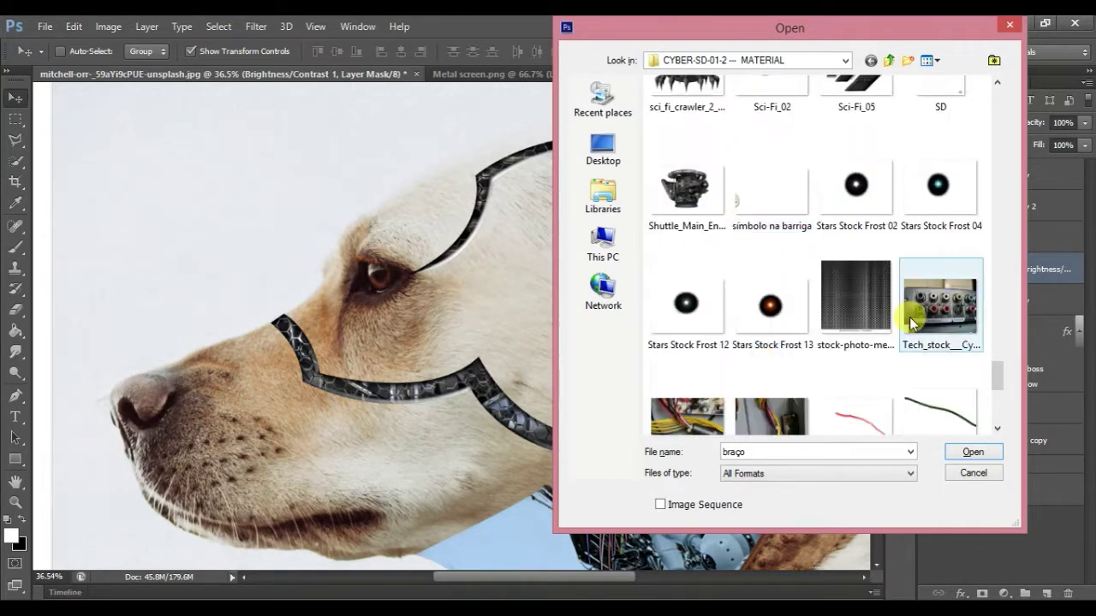
{"action": "scroll", "coordinate": [813, 305], "scroll_direction": "down", "scroll_amount": 4}
{"action": "left_click", "coordinate": [915, 320], "text": "ctrl"}
{"action": "left_click", "coordinate": [981, 451]}
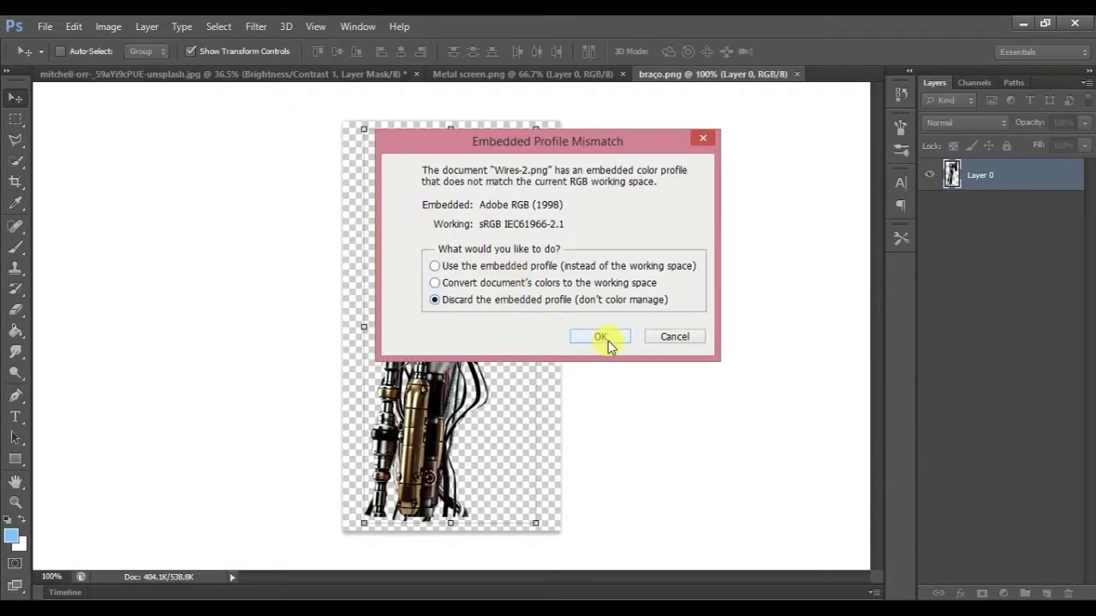
{"action": "left_click", "coordinate": [606, 337]}
{"action": "left_click", "coordinate": [192, 75]}
Drag the braço arm into the dog file and clip two arm copies along the cheek and lower bands
{"action": "left_click", "coordinate": [599, 73]}
{"action": "left_click_drag", "start_coordinate": [470, 245], "coordinate": [412, 194]}
{"action": "left_click_drag", "start_coordinate": [412, 268], "coordinate": [436, 396], "text": "alt"}
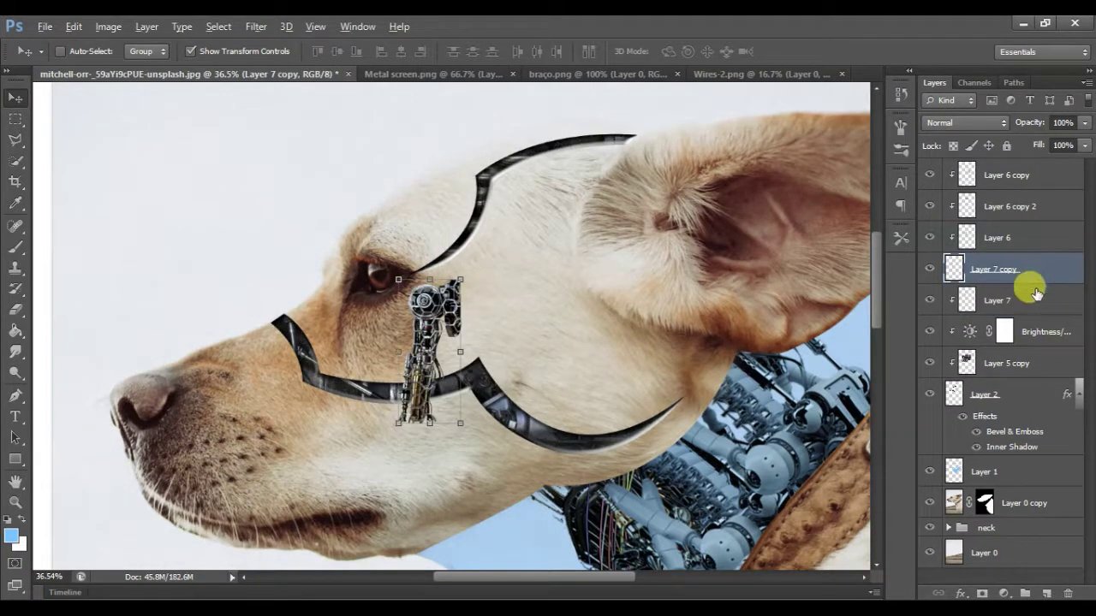
{"action": "left_click", "coordinate": [1034, 291], "text": "alt"}
{"action": "mouse_move", "coordinate": [423, 405]}
{"action": "left_mouse_down"}
{"action": "mouse_move", "coordinate": [524, 449]}
{"action": "mouse_move", "coordinate": [469, 465]}
{"action": "left_mouse_up"}
{"action": "key", "text": "ctrl+j"}
{"action": "left_click", "coordinate": [990, 276], "text": "alt"}
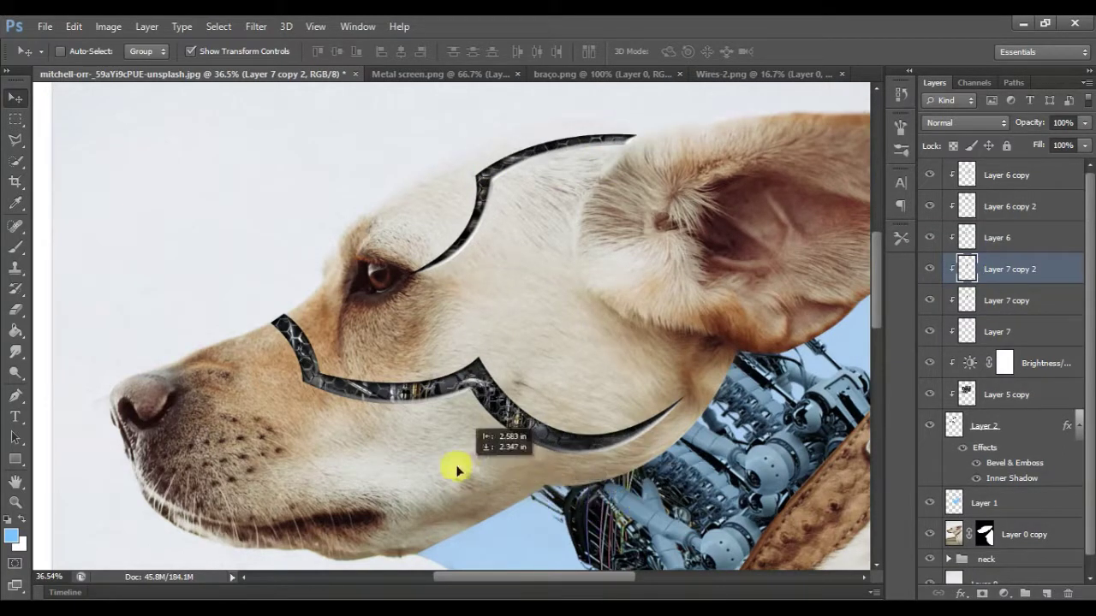
{"action": "mouse_move", "coordinate": [469, 465]}
{"action": "left_mouse_down"}
{"action": "mouse_move", "coordinate": [298, 426]}
{"action": "mouse_move", "coordinate": [339, 479]}
{"action": "left_mouse_up"}
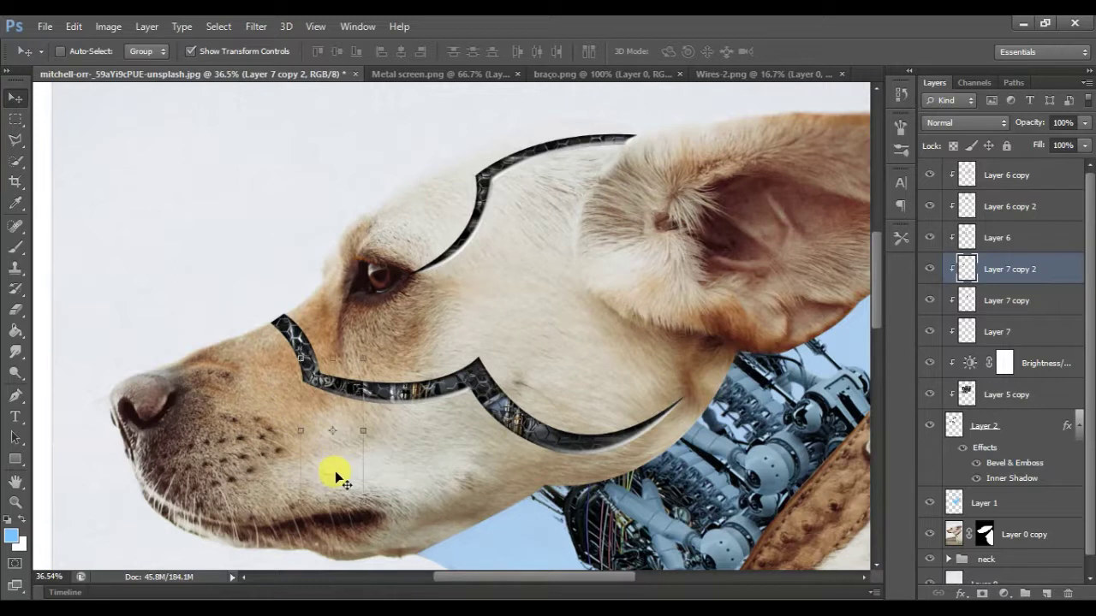
{"action": "left_click", "coordinate": [709, 74]}
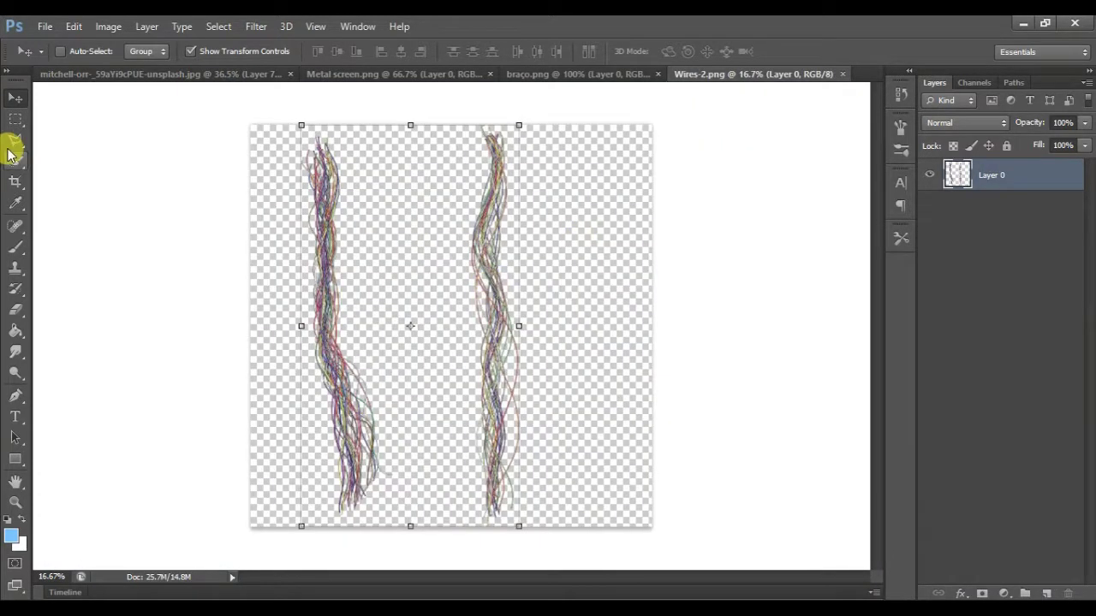
Bring the right-hand wire bundle into the dog composite and rotate it onto the neck
{"action": "left_click", "coordinate": [15, 119]}
{"action": "left_click_drag", "start_coordinate": [448, 106], "coordinate": [599, 524]}
{"action": "key", "text": "v"}
{"action": "mouse_move", "coordinate": [501, 362]}
{"action": "left_mouse_down"}
{"action": "mouse_move", "coordinate": [249, 81]}
{"action": "mouse_move", "coordinate": [557, 374]}
{"action": "left_mouse_up"}
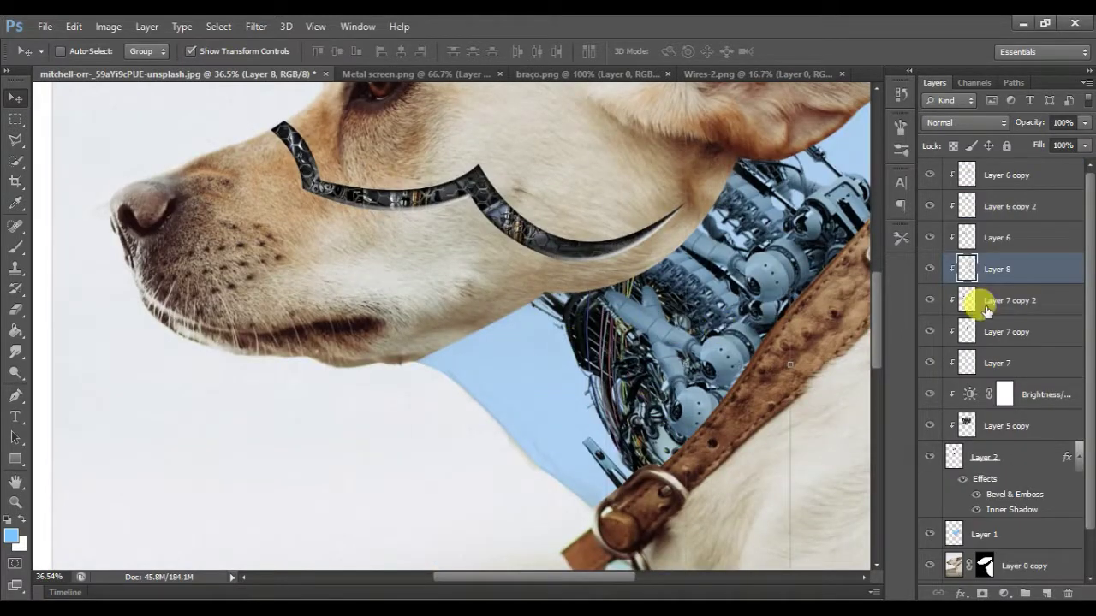
{"action": "left_click_drag", "start_coordinate": [987, 309], "coordinate": [1028, 539]}
{"action": "scroll", "coordinate": [814, 443], "scroll_direction": "down", "scroll_amount": 3}
{"action": "left_click_drag", "start_coordinate": [656, 318], "coordinate": [580, 341]}
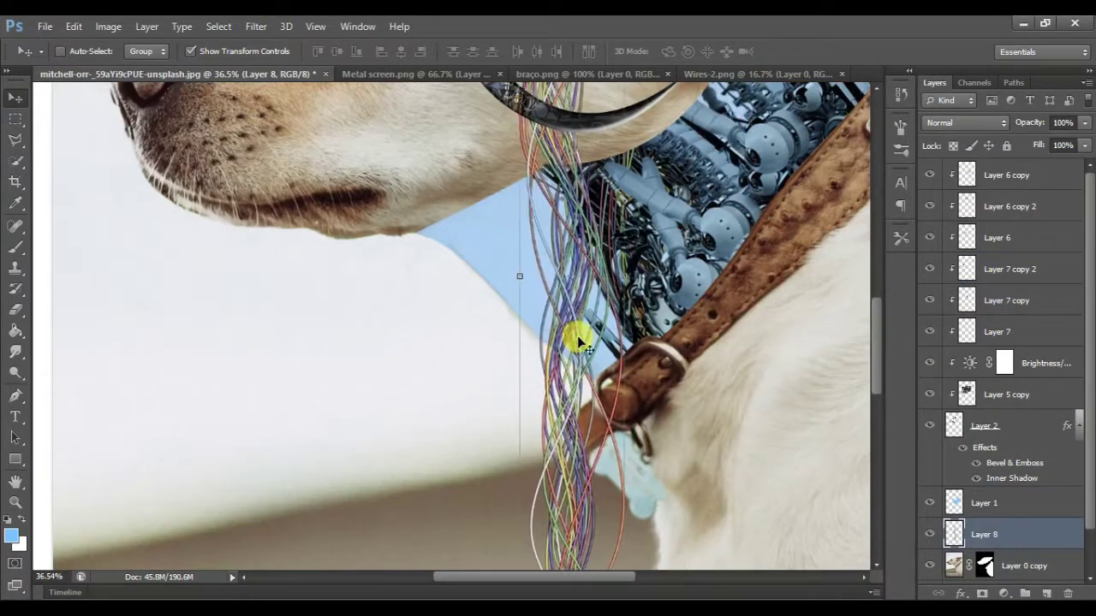
{"action": "scroll", "coordinate": [579, 340], "scroll_direction": "down", "scroll_amount": 3}
{"action": "mouse_move", "coordinate": [602, 463]}
{"action": "left_mouse_down"}
{"action": "mouse_move", "coordinate": [710, 391]}
{"action": "mouse_move", "coordinate": [647, 247]}
{"action": "left_mouse_up"}
{"action": "key", "text": "Return"}
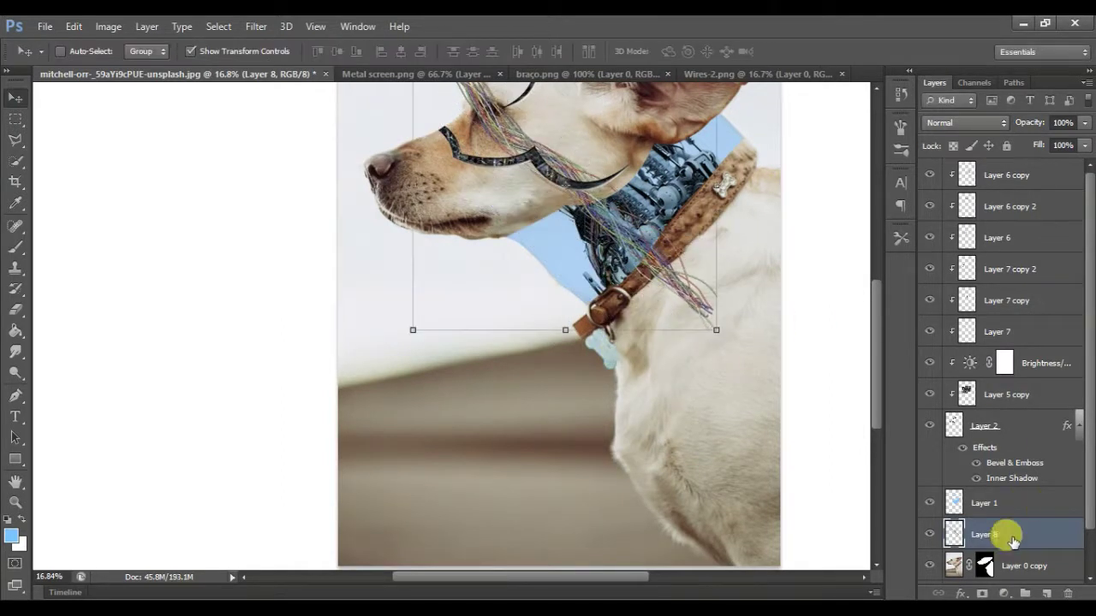
Stack the wires below Layer 0 copy and duplicate them as Layer 8 copy, shifted up-right
{"action": "left_click_drag", "start_coordinate": [1010, 537], "coordinate": [998, 501]}
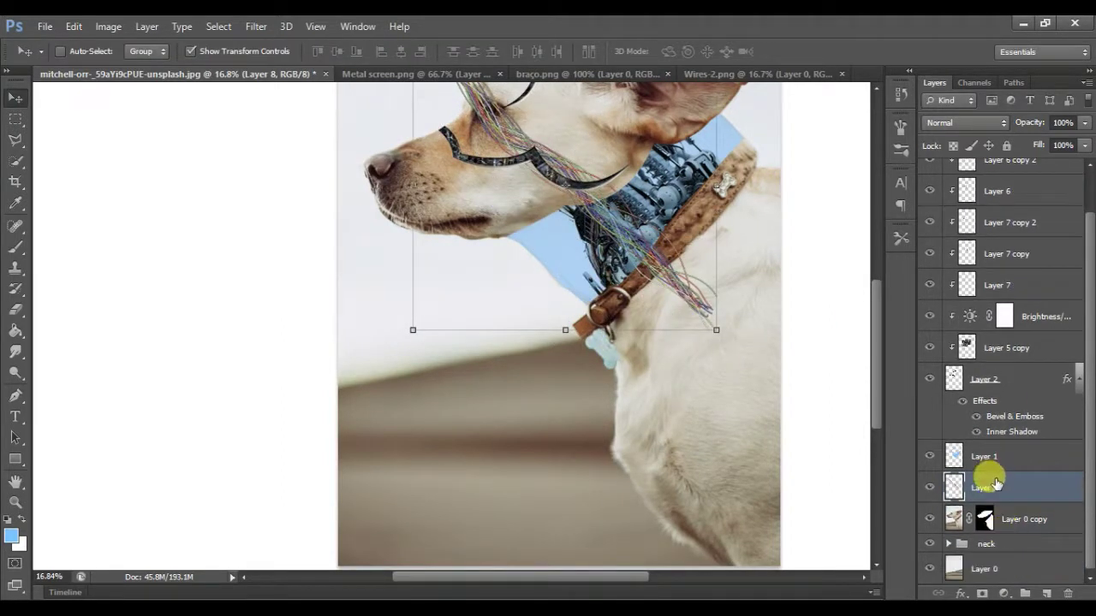
{"action": "left_click_drag", "start_coordinate": [648, 300], "coordinate": [626, 324]}
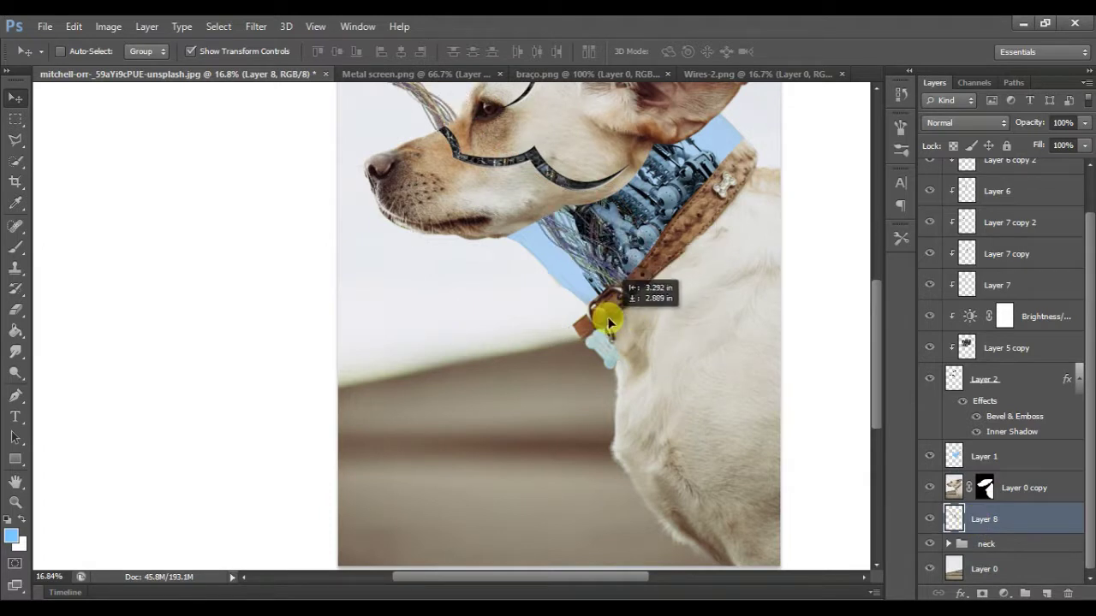
{"action": "mouse_move", "coordinate": [1023, 519]}
{"action": "left_mouse_down"}
{"action": "mouse_move", "coordinate": [1028, 548]}
{"action": "mouse_move", "coordinate": [1023, 538]}
{"action": "left_mouse_up"}
{"action": "mouse_move", "coordinate": [640, 303]}
{"action": "left_mouse_down"}
{"action": "mouse_move", "coordinate": [714, 164]}
{"action": "mouse_move", "coordinate": [639, 278]}
{"action": "left_mouse_up"}
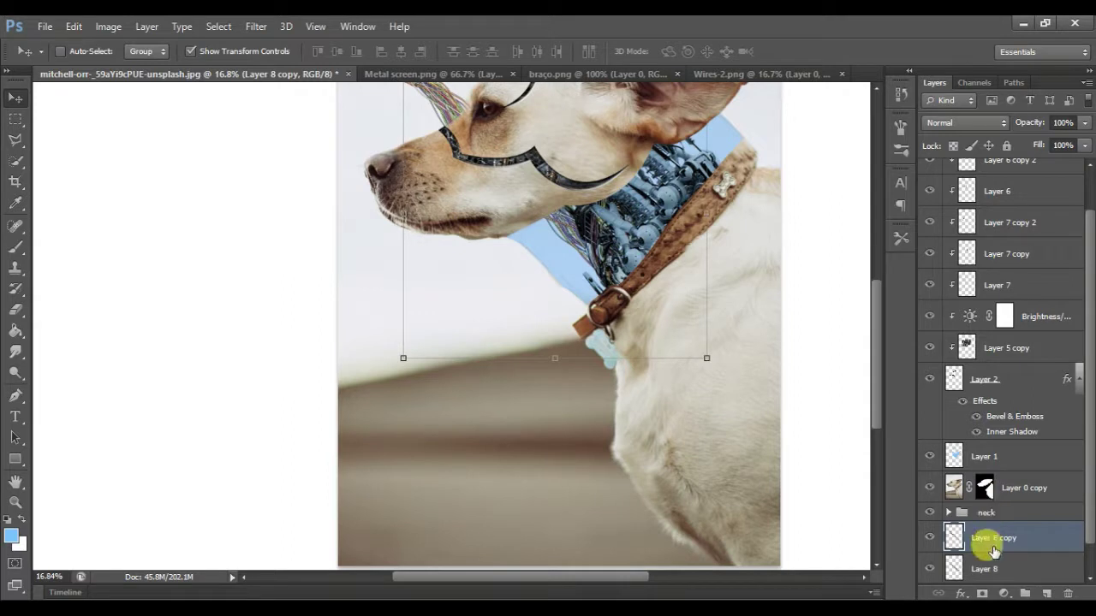
{"action": "left_click_drag", "start_coordinate": [980, 538], "coordinate": [980, 505]}
{"action": "left_click_drag", "start_coordinate": [646, 289], "coordinate": [760, 198]}
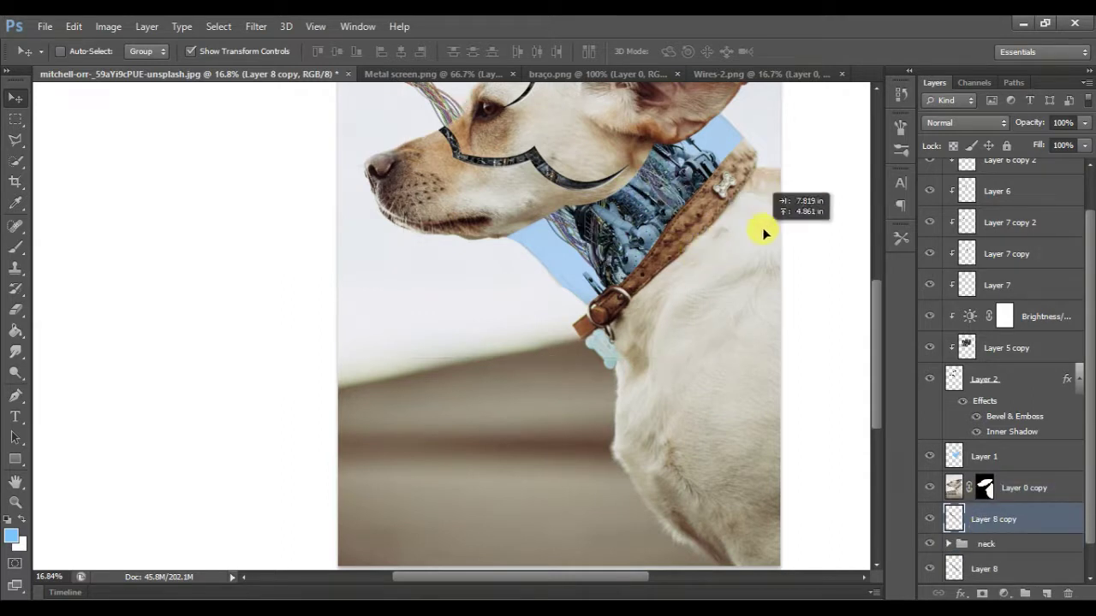
{"action": "scroll", "coordinate": [281, 278], "scroll_direction": "down", "scroll_amount": 3}
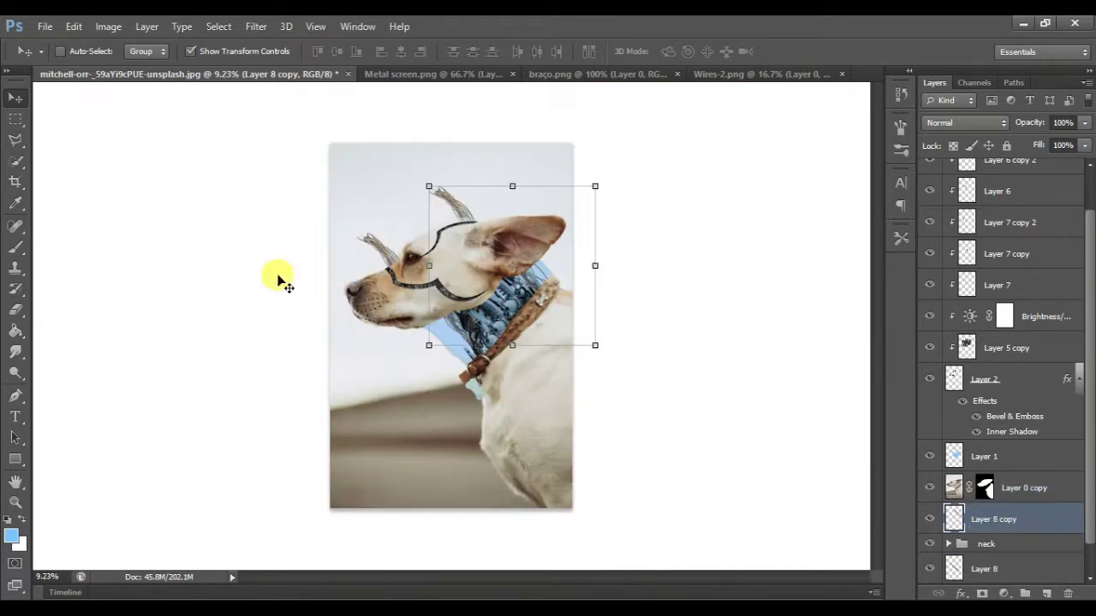
Erase stray wire parts near the eye, then close the braço and Wires-2 documents
{"action": "left_click", "coordinate": [15, 310]}
{"action": "left_click_drag", "start_coordinate": [361, 235], "coordinate": [382, 253]}
{"action": "left_click", "coordinate": [992, 568]}
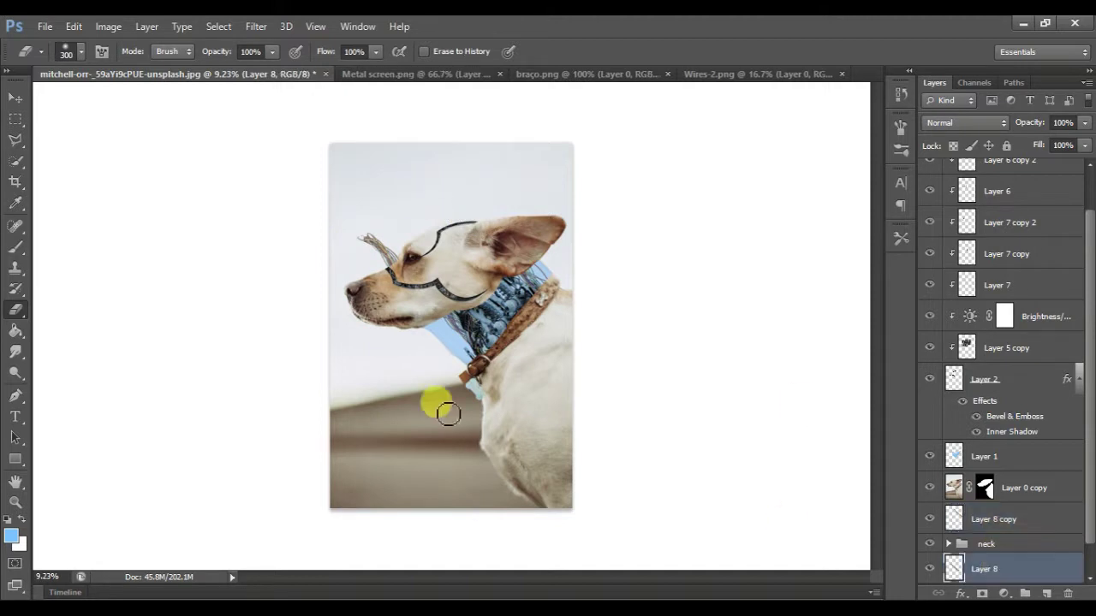
{"action": "scroll", "coordinate": [398, 268], "scroll_direction": "up", "scroll_amount": 2}
{"action": "scroll", "coordinate": [374, 237], "scroll_direction": "up", "scroll_amount": 2}
{"action": "scroll", "coordinate": [428, 282], "scroll_direction": "down", "scroll_amount": 1}
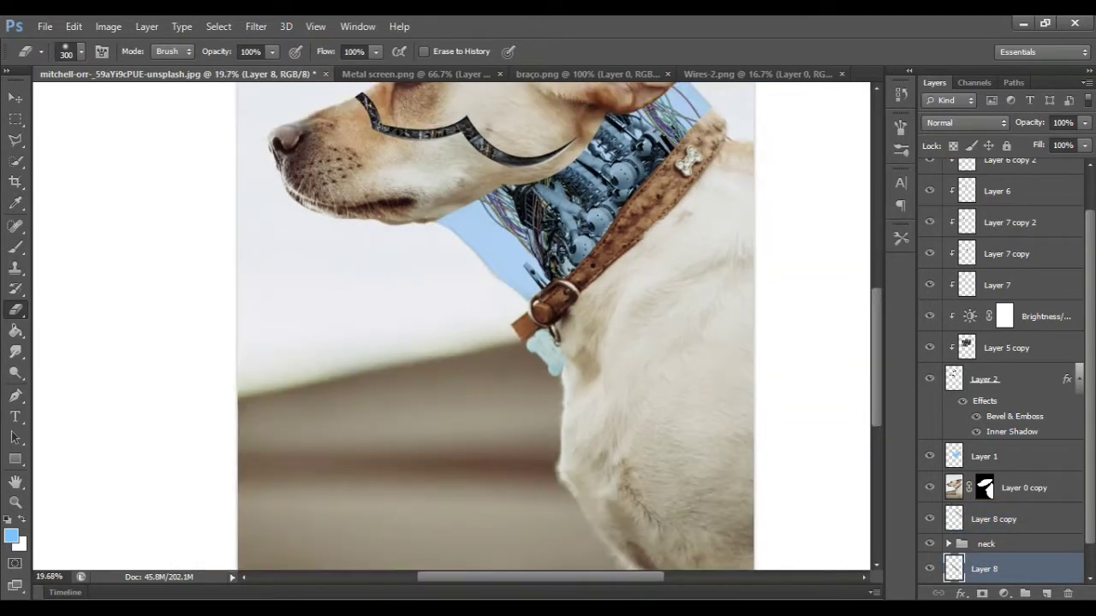
{"action": "scroll", "coordinate": [495, 323], "scroll_direction": "up", "scroll_amount": 3}
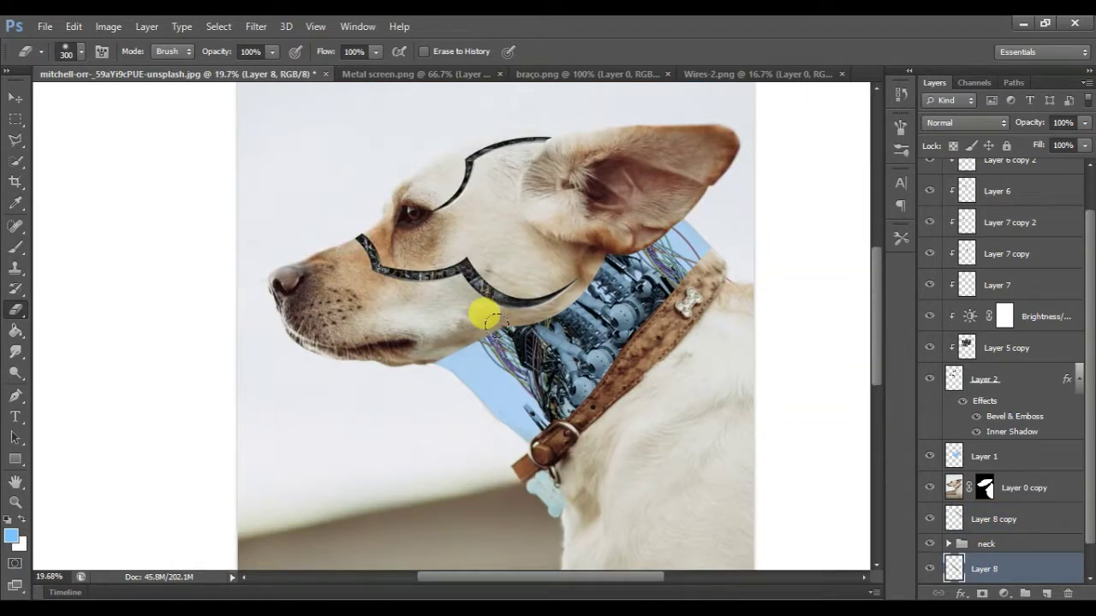
{"action": "left_click", "coordinate": [666, 74]}
{"action": "left_click", "coordinate": [690, 73]}
Open 2.png and bring its round bolt into the composite as Layer 9 at the top
{"action": "key", "text": "ctrl+o"}
{"action": "left_click", "coordinate": [929, 266]}
{"action": "left_click", "coordinate": [980, 452]}
{"action": "key", "text": "v"}
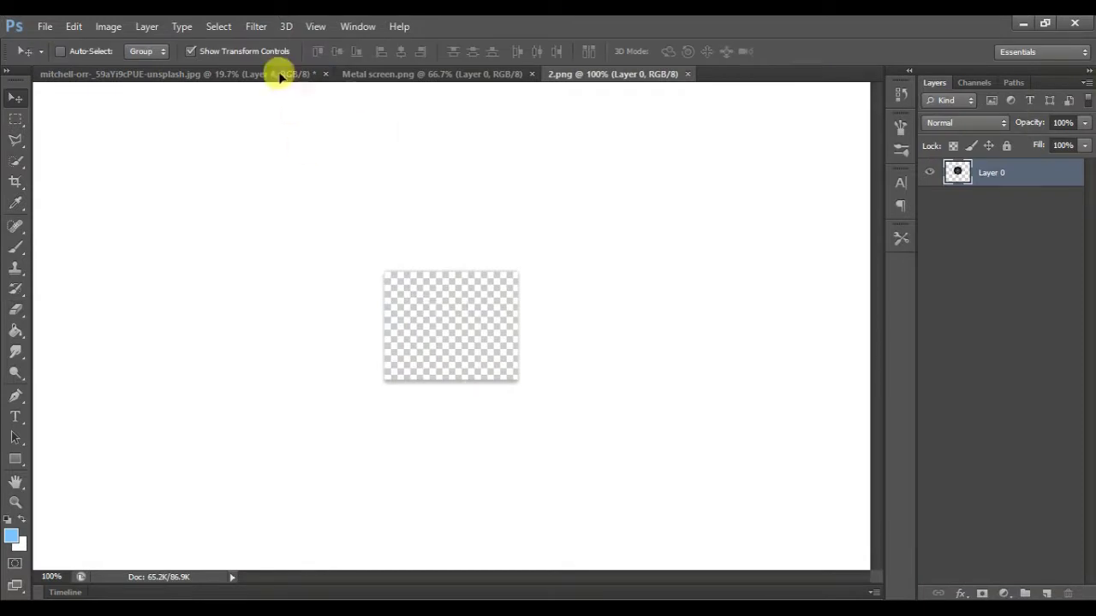
{"action": "left_click_drag", "start_coordinate": [470, 346], "coordinate": [488, 245]}
{"action": "scroll", "coordinate": [488, 245], "scroll_direction": "up", "scroll_amount": 5}
{"action": "scroll", "coordinate": [489, 245], "scroll_direction": "up", "scroll_amount": 2}
{"action": "left_click_drag", "start_coordinate": [984, 569], "coordinate": [1002, 163]}
Duplicate the bolt several times, placing copies around the dog's face
{"action": "scroll", "coordinate": [508, 257], "scroll_direction": "up", "scroll_amount": 2}
{"action": "scroll", "coordinate": [505, 265], "scroll_direction": "down", "scroll_amount": 3}
{"action": "mouse_move", "coordinate": [506, 268]}
{"action": "left_mouse_down"}
{"action": "mouse_move", "coordinate": [493, 323]}
{"action": "mouse_move", "coordinate": [551, 364]}
{"action": "mouse_move", "coordinate": [454, 248]}
{"action": "left_mouse_up"}
{"action": "scroll", "coordinate": [547, 366], "scroll_direction": "down", "scroll_amount": 2}
{"action": "scroll", "coordinate": [548, 368], "scroll_direction": "up", "scroll_amount": 3}
{"action": "scroll", "coordinate": [453, 248], "scroll_direction": "down", "scroll_amount": 2}
{"action": "left_click_drag", "start_coordinate": [543, 390], "coordinate": [587, 404]}
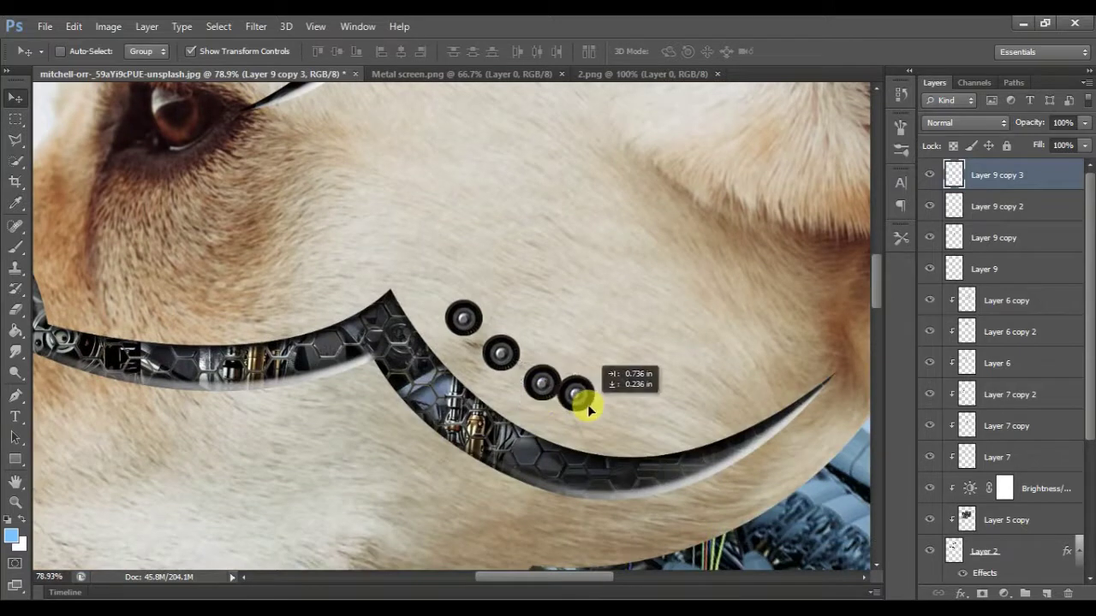
{"action": "scroll", "coordinate": [587, 403], "scroll_direction": "up", "scroll_amount": 2}
{"action": "mouse_move", "coordinate": [465, 299]}
{"action": "left_mouse_down"}
{"action": "mouse_move", "coordinate": [263, 120]}
{"action": "mouse_move", "coordinate": [458, 107]}
{"action": "mouse_move", "coordinate": [448, 168]}
{"action": "mouse_move", "coordinate": [501, 175]}
{"action": "mouse_move", "coordinate": [502, 318]}
{"action": "mouse_move", "coordinate": [327, 291]}
{"action": "mouse_move", "coordinate": [333, 320]}
{"action": "left_mouse_up"}
{"action": "scroll", "coordinate": [449, 171], "scroll_direction": "down", "scroll_amount": 3}
{"action": "scroll", "coordinate": [450, 172], "scroll_direction": "up", "scroll_amount": 2}
Duplicate the circle again, reshape it into an oval face piece and nudge it upward
{"action": "key", "text": "ctrl+j"}
{"action": "key", "text": "Return"}
{"action": "key", "text": "Return"}
{"action": "scroll", "coordinate": [345, 251], "scroll_direction": "down", "scroll_amount": 3}
{"action": "scroll", "coordinate": [372, 288], "scroll_direction": "up", "scroll_amount": 5}
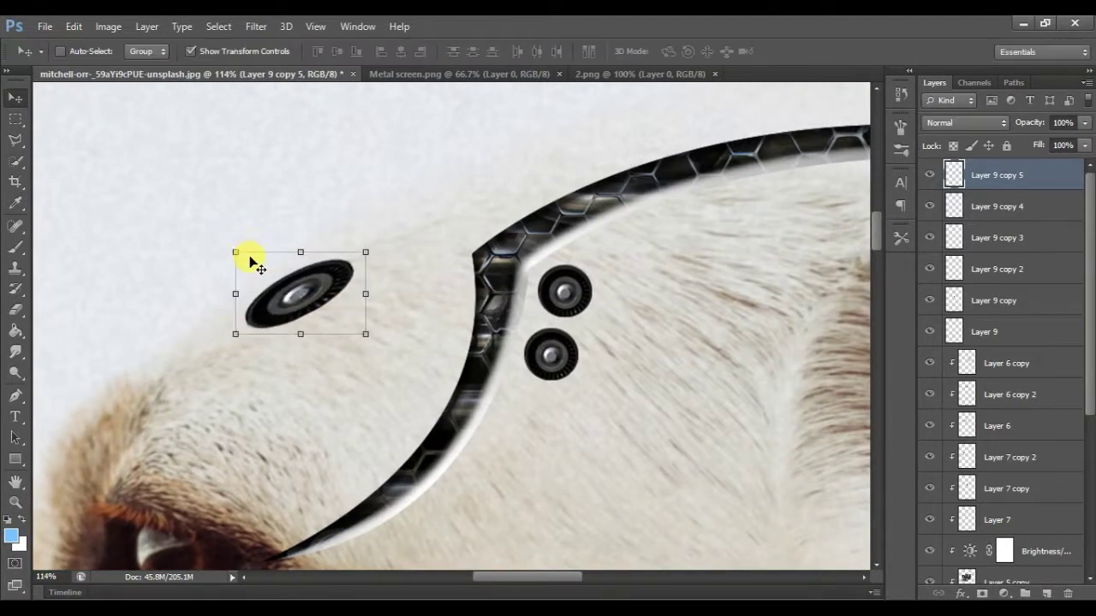
{"action": "scroll", "coordinate": [354, 294], "scroll_direction": "down", "scroll_amount": 3}
{"action": "left_click", "coordinate": [365, 322]}
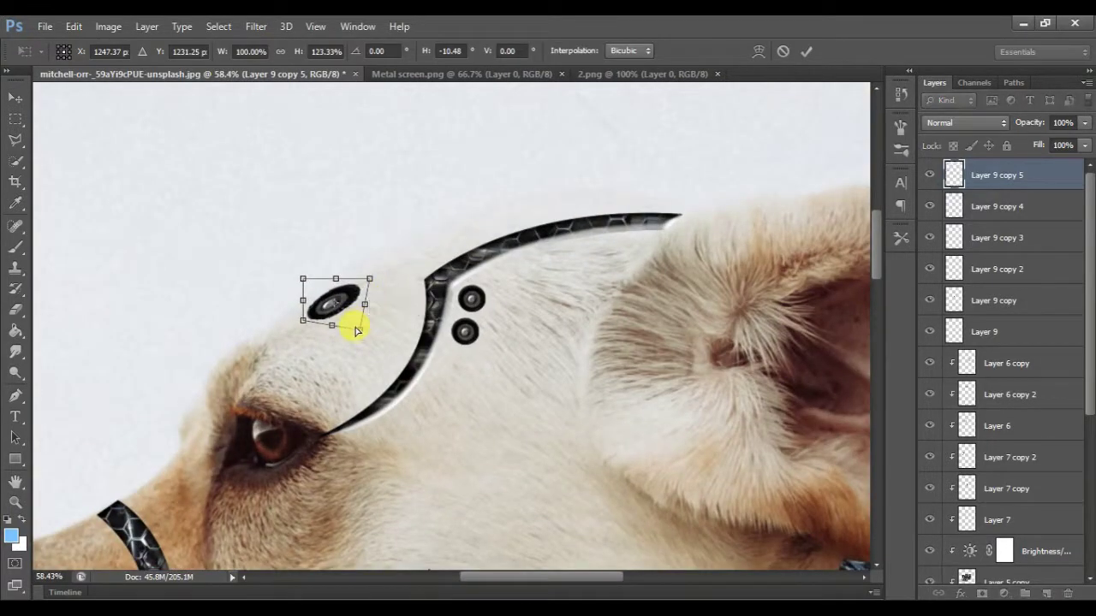
{"action": "key", "text": "Return"}
{"action": "left_click_drag", "start_coordinate": [351, 304], "coordinate": [348, 297]}
Select the Layer 6 face plate, zoom in on the eye, and bring up the Open dialog
{"action": "left_click", "coordinate": [997, 424]}
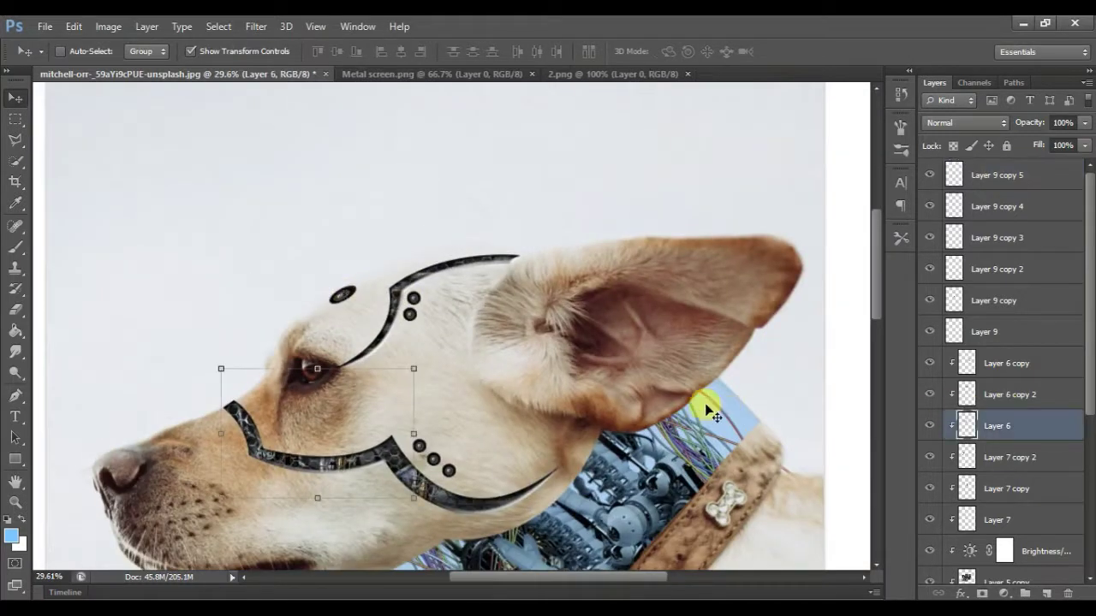
{"action": "scroll", "coordinate": [543, 399], "scroll_direction": "up", "scroll_amount": 3}
{"action": "scroll", "coordinate": [543, 399], "scroll_direction": "down", "scroll_amount": 4}
{"action": "scroll", "coordinate": [547, 403], "scroll_direction": "up", "scroll_amount": 4}
{"action": "scroll", "coordinate": [548, 408], "scroll_direction": "up", "scroll_amount": 2}
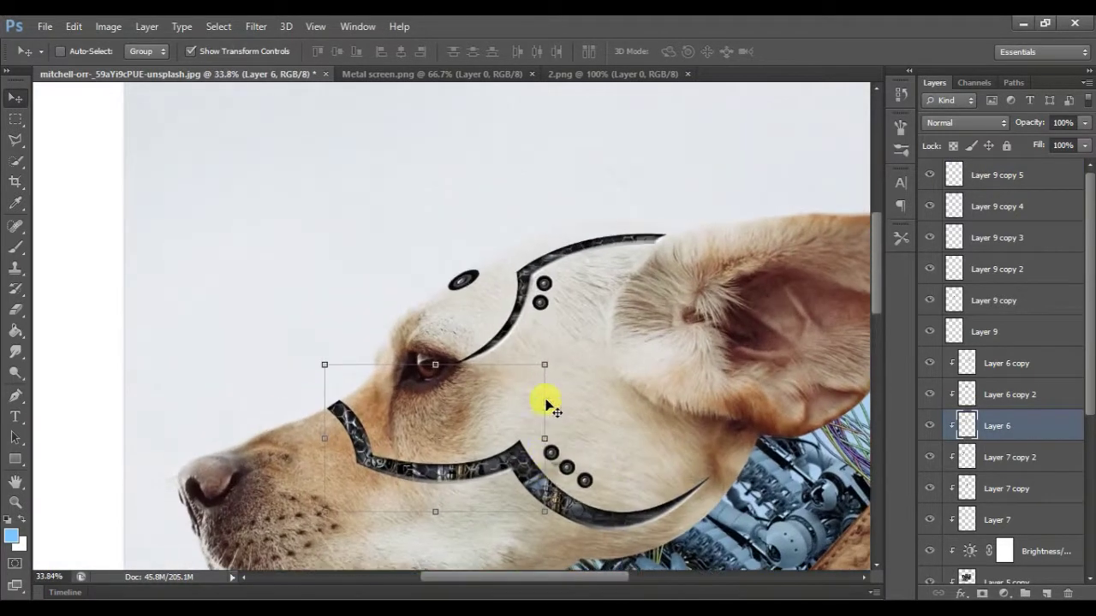
{"action": "scroll", "coordinate": [462, 338], "scroll_direction": "up", "scroll_amount": 3}
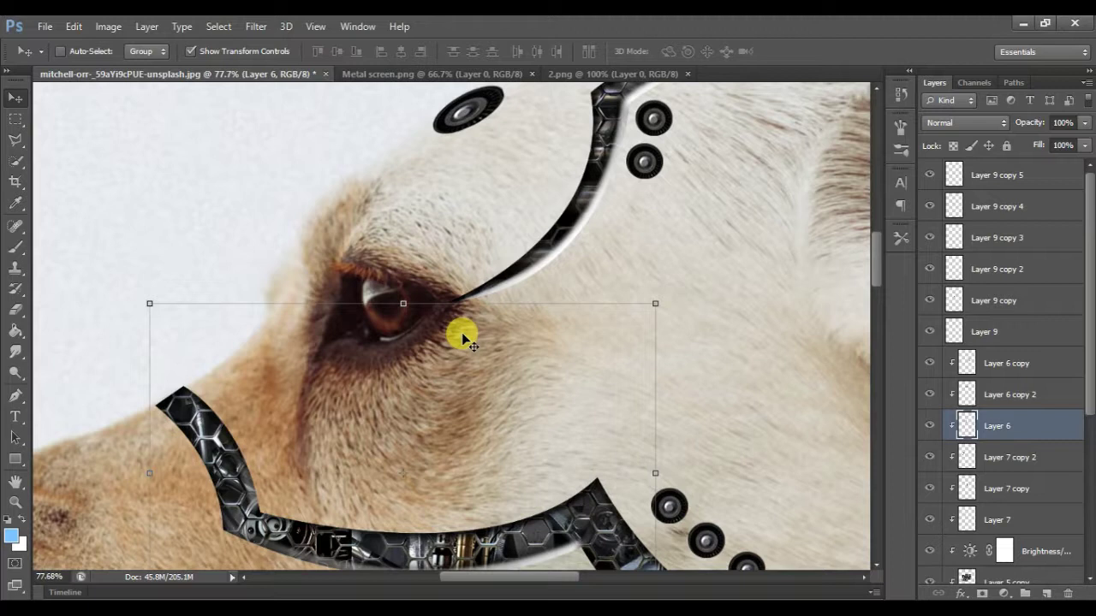
{"action": "key", "text": "ctrl+o"}
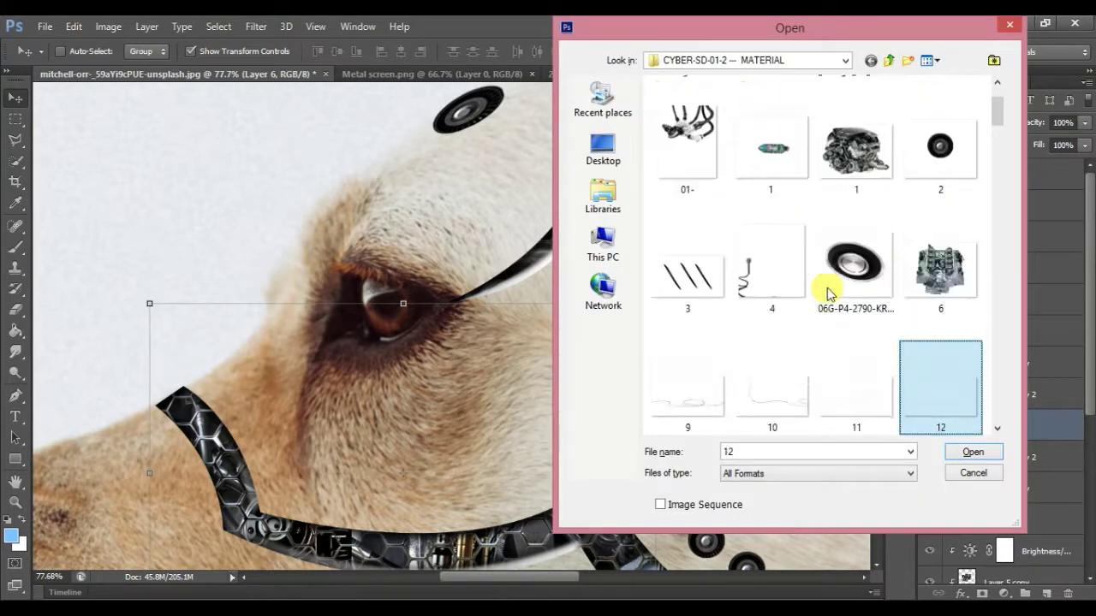
Open eye.png from the face cyborg folder and add it as Layer 10 at the top
{"action": "type", "text": "face cyborg"}
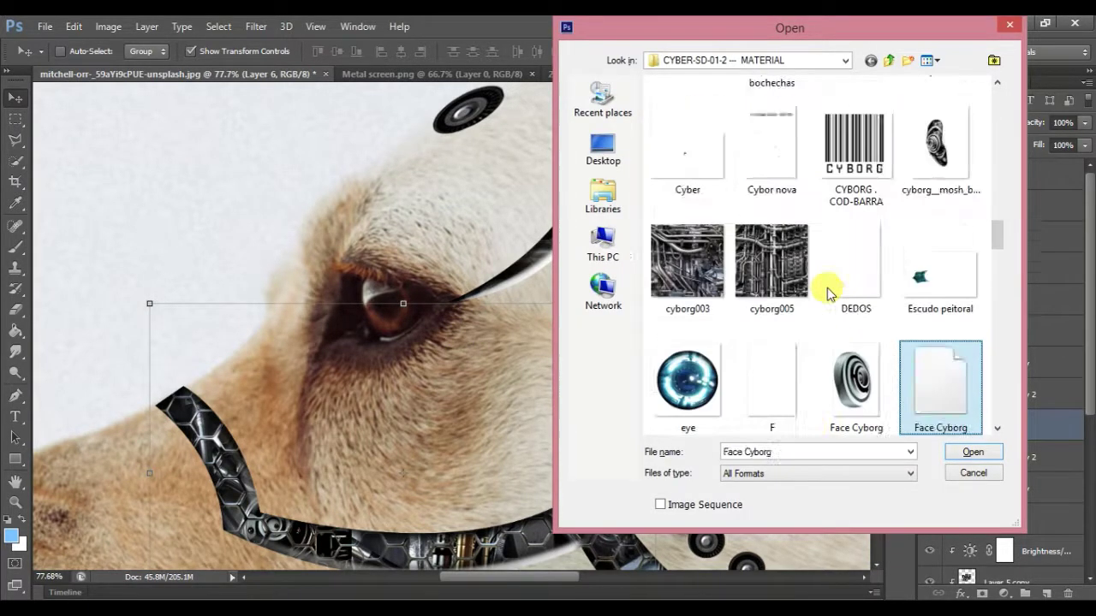
{"action": "key", "text": "Down"}
{"action": "left_click", "coordinate": [692, 277]}
{"action": "left_click", "coordinate": [973, 452]}
{"action": "left_click", "coordinate": [599, 334]}
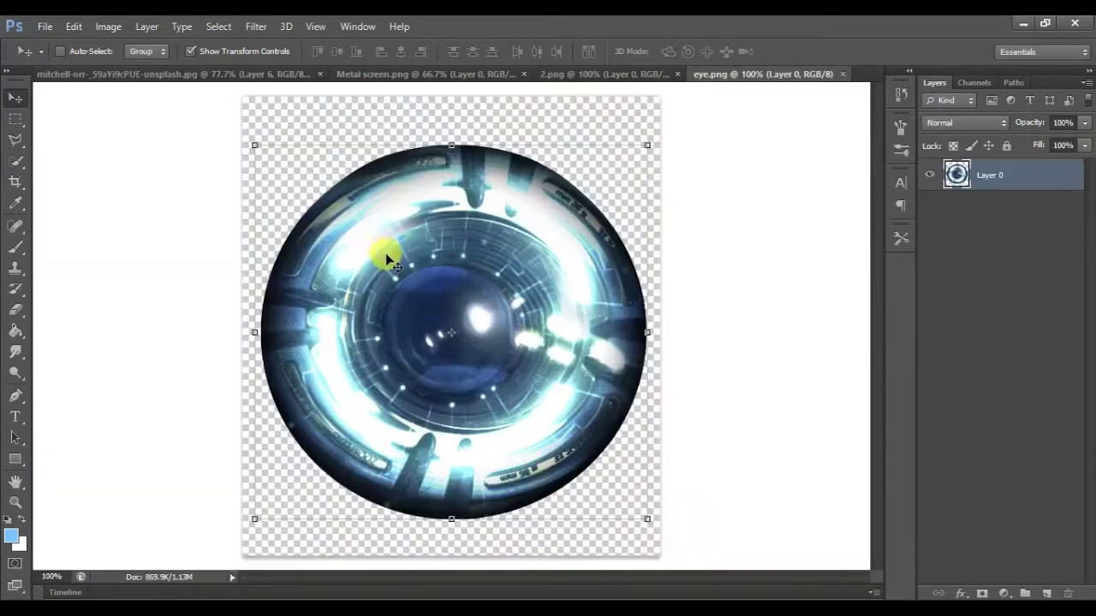
{"action": "left_click_drag", "start_coordinate": [387, 260], "coordinate": [380, 259]}
{"action": "mouse_move", "coordinate": [993, 425]}
{"action": "left_mouse_down"}
{"action": "mouse_move", "coordinate": [1006, 154]}
{"action": "mouse_move", "coordinate": [1006, 167]}
{"action": "left_mouse_up"}
Scale the cybernetic eye over the dog's eye and lower the layer's fill
{"action": "key", "text": "ctrl+t"}
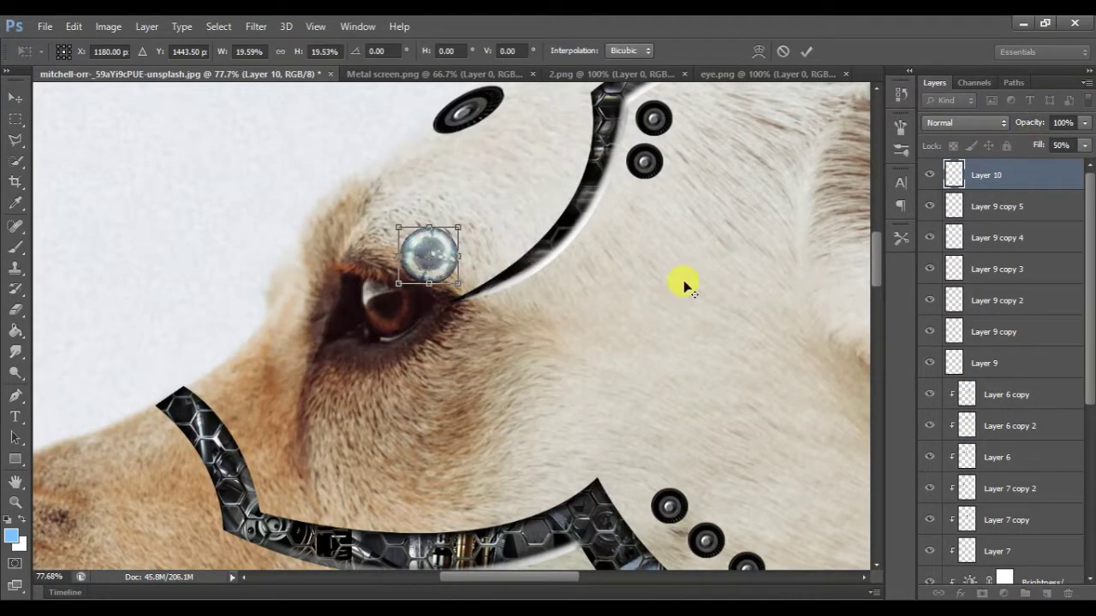
{"action": "scroll", "coordinate": [534, 274], "scroll_direction": "up", "scroll_amount": 5}
{"action": "left_click_drag", "start_coordinate": [225, 237], "coordinate": [271, 387]}
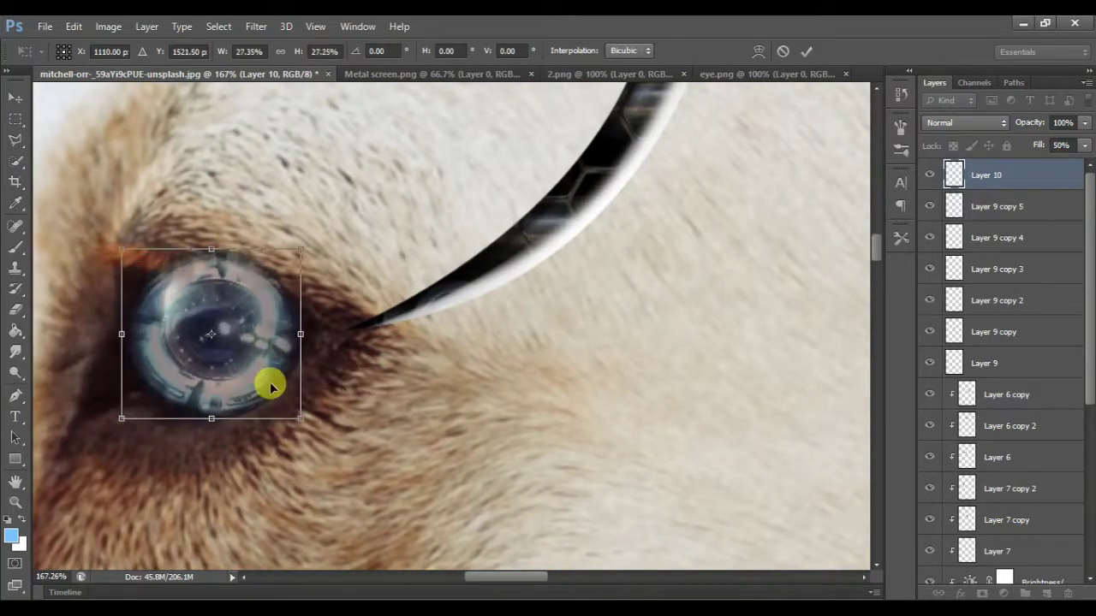
{"action": "key", "text": "Return"}
{"action": "mouse_move", "coordinate": [1017, 141]}
{"action": "left_mouse_down"}
{"action": "mouse_move", "coordinate": [1056, 147]}
{"action": "mouse_move", "coordinate": [998, 146]}
{"action": "mouse_move", "coordinate": [1062, 151]}
{"action": "left_mouse_up"}
Erase the eye's upper, left and lower edges so it blends into the fur
{"action": "left_click", "coordinate": [14, 310]}
{"action": "mouse_move", "coordinate": [149, 157]}
{"action": "left_mouse_down"}
{"action": "mouse_move", "coordinate": [166, 171]}
{"action": "mouse_move", "coordinate": [231, 169]}
{"action": "left_mouse_up"}
{"action": "mouse_move", "coordinate": [41, 272]}
{"action": "left_mouse_down"}
{"action": "mouse_move", "coordinate": [42, 334]}
{"action": "mouse_move", "coordinate": [91, 403]}
{"action": "mouse_move", "coordinate": [182, 413]}
{"action": "left_mouse_up"}
{"action": "scroll", "coordinate": [490, 368], "scroll_direction": "down", "scroll_amount": 5}
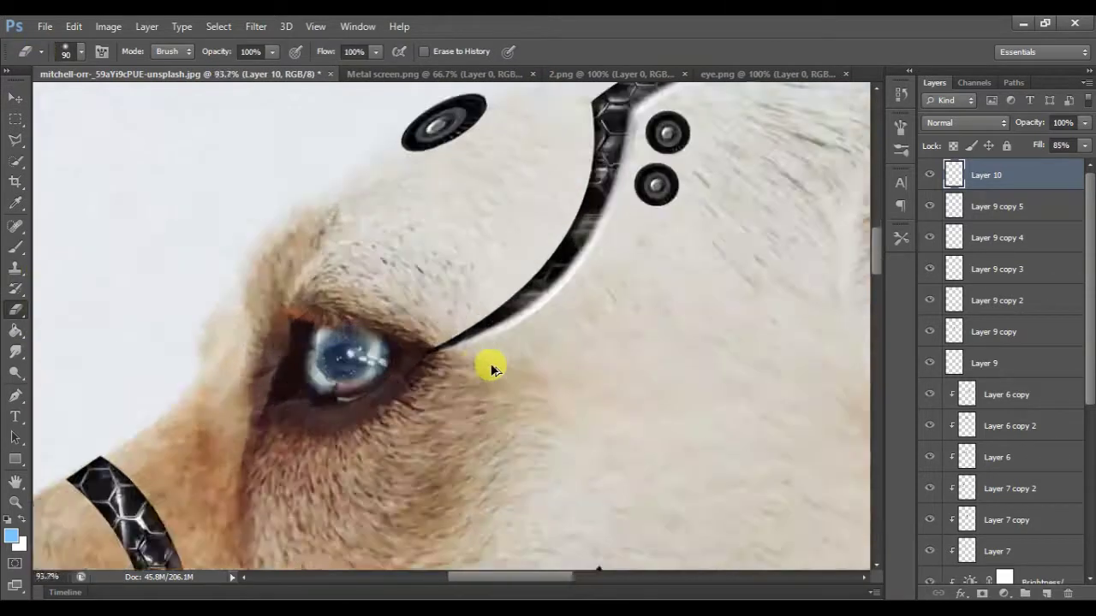
{"action": "scroll", "coordinate": [488, 367], "scroll_direction": "down", "scroll_amount": 5}
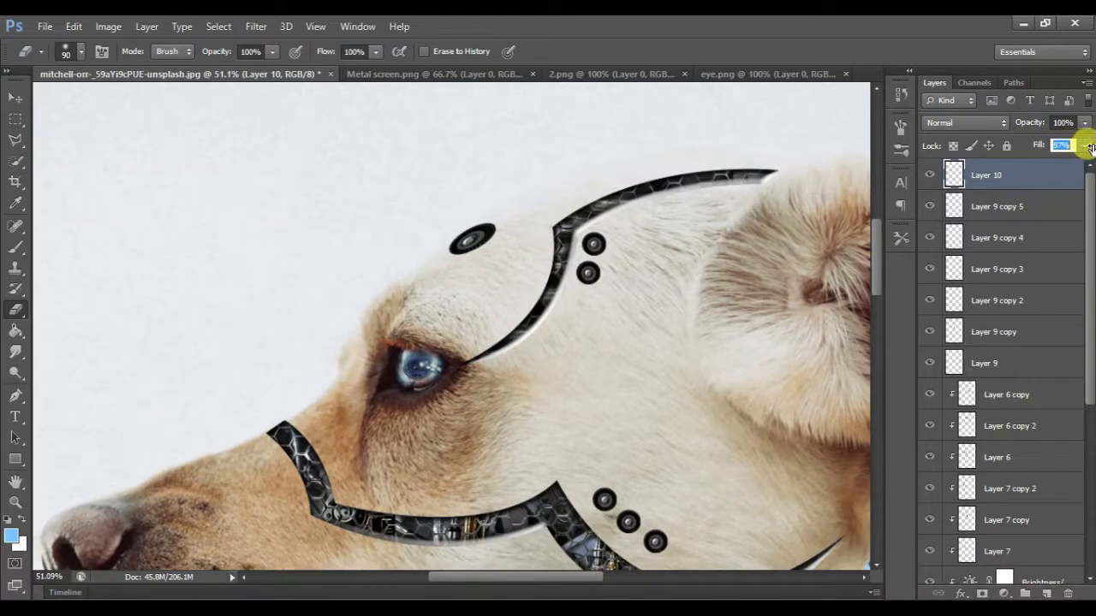
{"action": "scroll", "coordinate": [601, 284], "scroll_direction": "down", "scroll_amount": 3}
{"action": "scroll", "coordinate": [603, 291], "scroll_direction": "down", "scroll_amount": 2}
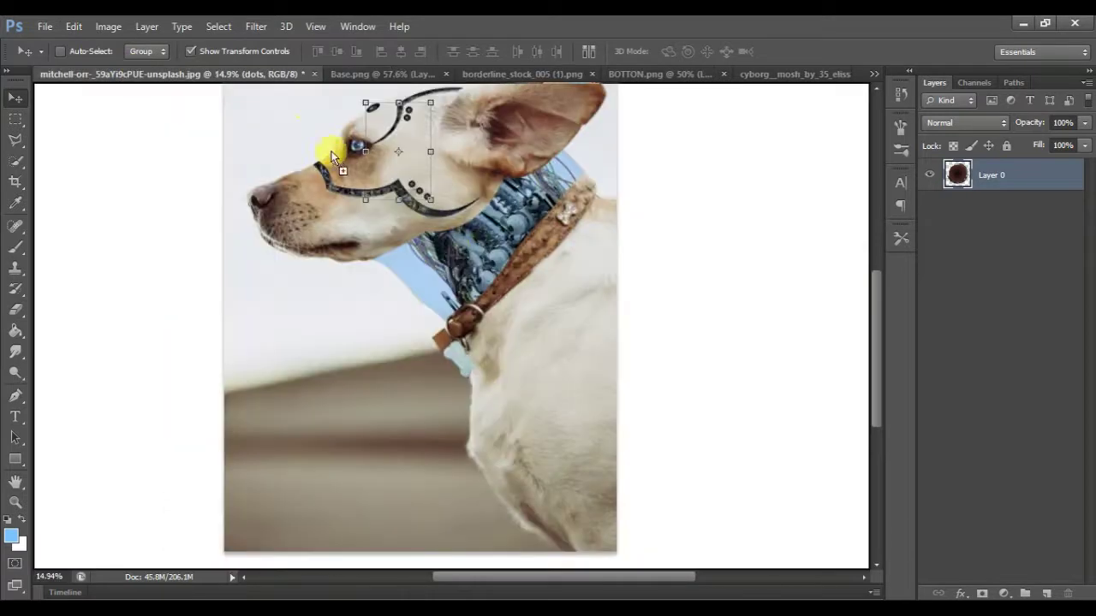
Add the dark circle as Layer 11, transformed into a narrow ellipse tilted about -20° and skewed
{"action": "left_click_drag", "start_coordinate": [332, 157], "coordinate": [617, 374]}
{"action": "left_click", "coordinate": [642, 445]}
{"action": "scroll", "coordinate": [592, 403], "scroll_direction": "up", "scroll_amount": 4}
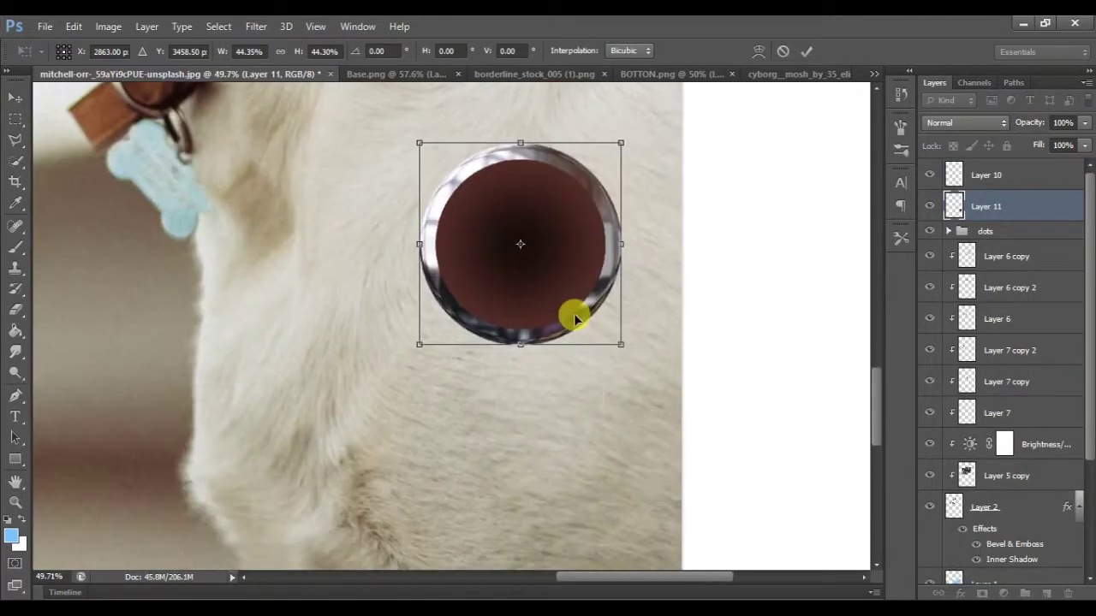
{"action": "scroll", "coordinate": [577, 313], "scroll_direction": "up", "scroll_amount": 2}
{"action": "mouse_move", "coordinate": [420, 337]}
{"action": "left_mouse_down"}
{"action": "mouse_move", "coordinate": [287, 341]}
{"action": "mouse_move", "coordinate": [264, 452]}
{"action": "left_mouse_up"}
{"action": "left_click_drag", "start_coordinate": [335, 286], "coordinate": [289, 282]}
{"action": "left_click_drag", "start_coordinate": [293, 451], "coordinate": [294, 293]}
{"action": "scroll", "coordinate": [303, 303], "scroll_direction": "down", "scroll_amount": 2}
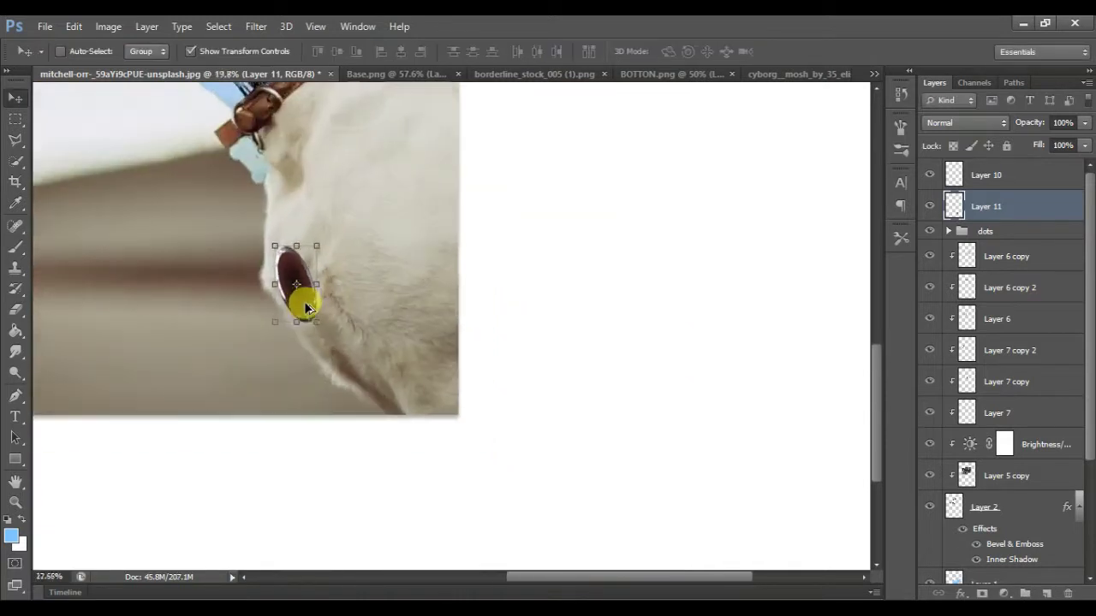
{"action": "scroll", "coordinate": [303, 303], "scroll_direction": "up", "scroll_amount": 1}
{"action": "mouse_move", "coordinate": [321, 211]}
{"action": "left_mouse_down"}
{"action": "mouse_move", "coordinate": [337, 190]}
{"action": "mouse_move", "coordinate": [235, 218]}
{"action": "left_mouse_up"}
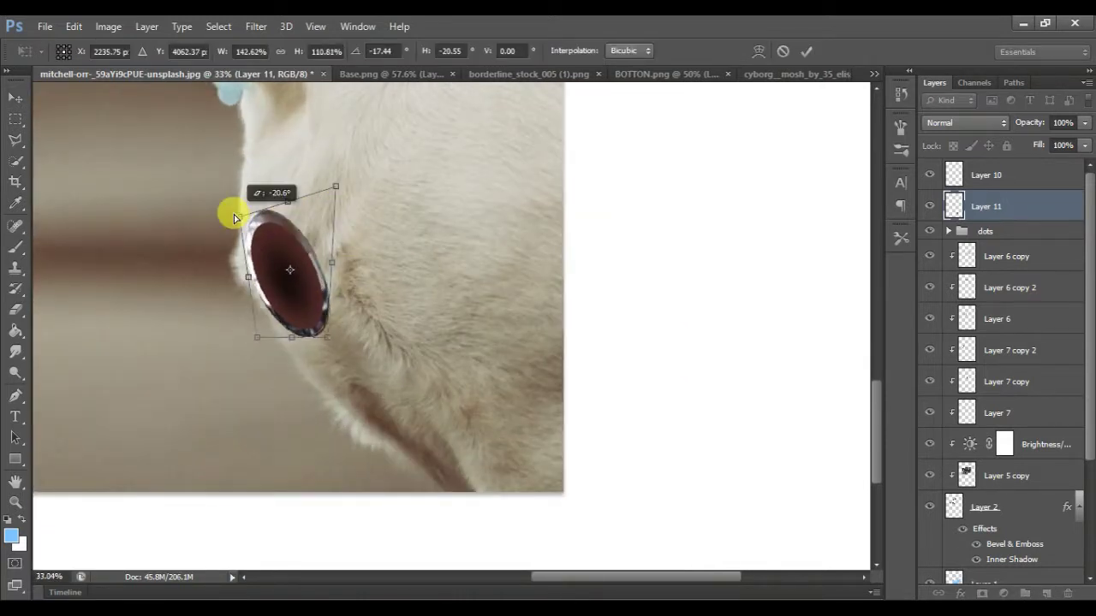
{"action": "key", "text": "Return"}
Shrink the socket ellipse slightly and bring up the borderline_stock_005 hose image
{"action": "scroll", "coordinate": [317, 315], "scroll_direction": "up", "scroll_amount": 3}
{"action": "left_click_drag", "start_coordinate": [368, 332], "coordinate": [318, 240]}
{"action": "scroll", "coordinate": [313, 238], "scroll_direction": "down", "scroll_amount": 3}
{"action": "scroll", "coordinate": [314, 239], "scroll_direction": "down", "scroll_amount": 1}
{"action": "scroll", "coordinate": [316, 244], "scroll_direction": "up", "scroll_amount": 3}
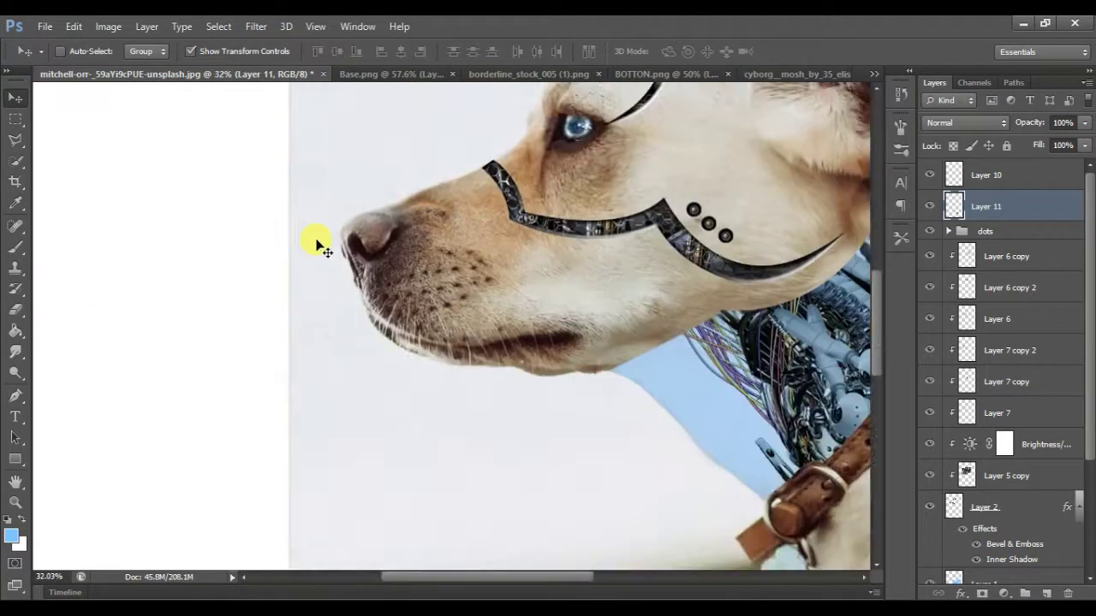
{"action": "scroll", "coordinate": [316, 247], "scroll_direction": "down", "scroll_amount": 5}
{"action": "left_click", "coordinate": [548, 75]}
Bring the hose pair into the composite, flipped horizontally, with its connector plugged into the neck socket
{"action": "left_click_drag", "start_coordinate": [502, 232], "coordinate": [268, 79]}
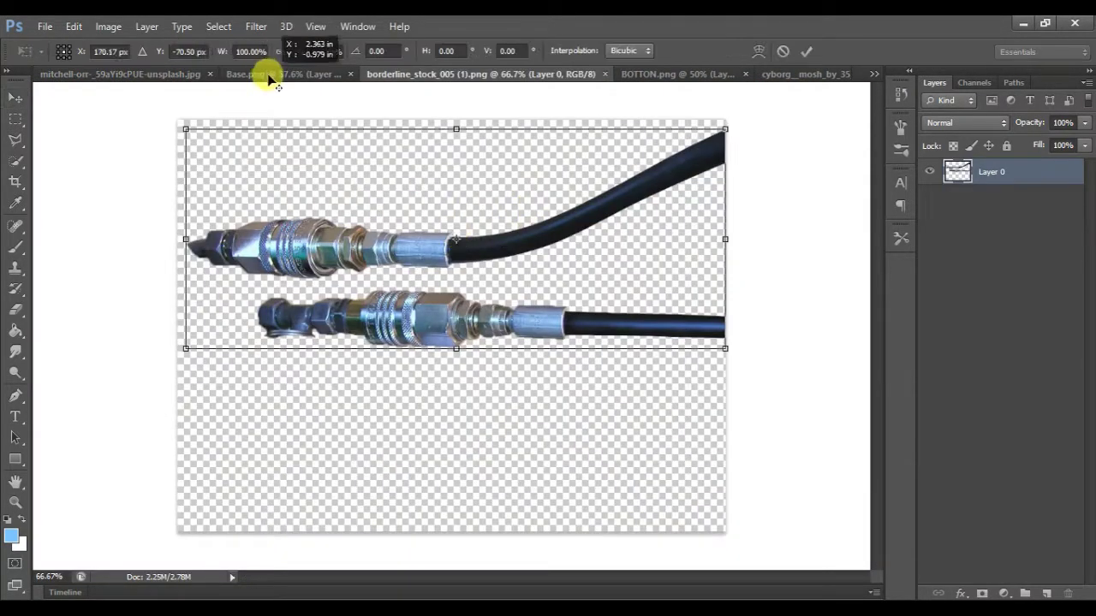
{"action": "key", "text": "Return"}
{"action": "mouse_move", "coordinate": [288, 252]}
{"action": "left_mouse_down"}
{"action": "mouse_move", "coordinate": [156, 74]}
{"action": "mouse_move", "coordinate": [514, 257]}
{"action": "left_mouse_up"}
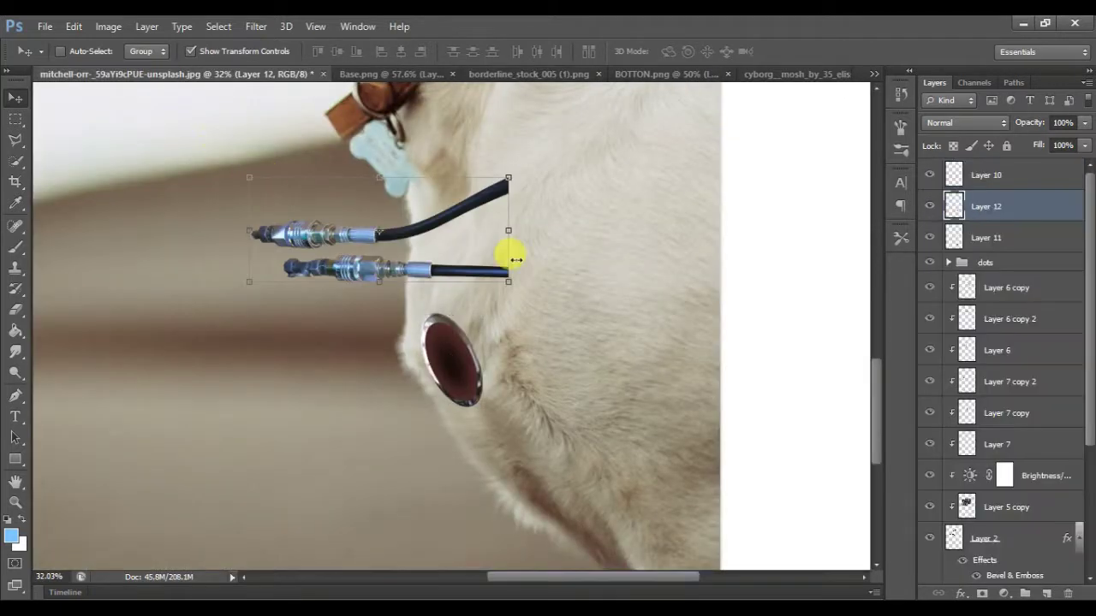
{"action": "right_click", "coordinate": [513, 256]}
{"action": "left_click", "coordinate": [587, 499]}
{"action": "left_click_drag", "start_coordinate": [420, 228], "coordinate": [385, 360]}
{"action": "scroll", "coordinate": [385, 357], "scroll_direction": "up", "scroll_amount": 1}
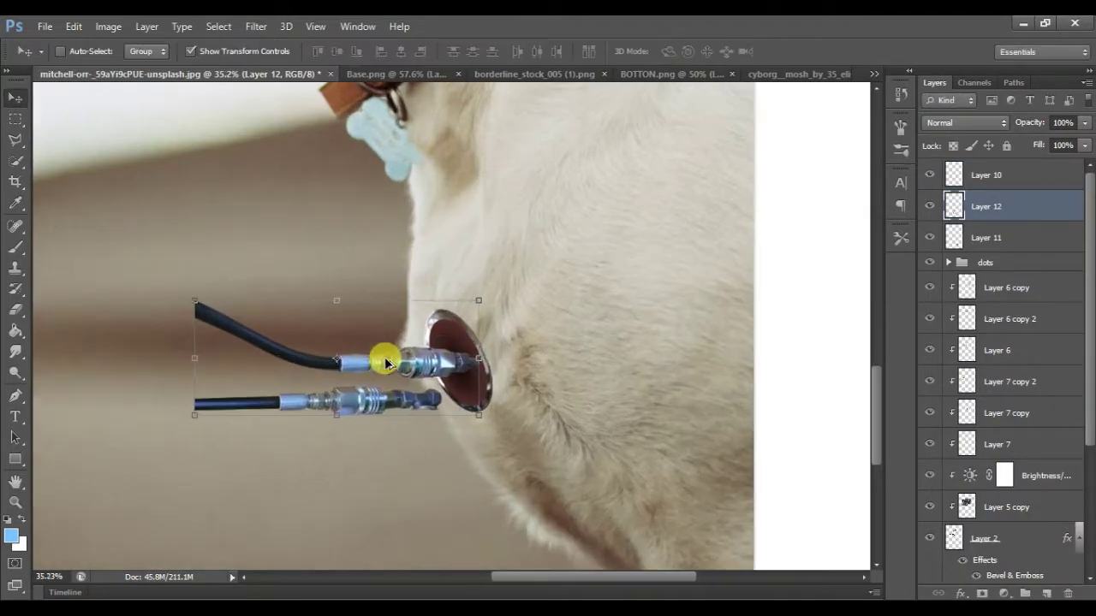
{"action": "scroll", "coordinate": [384, 357], "scroll_direction": "up", "scroll_amount": 5}
{"action": "left_click_drag", "start_coordinate": [528, 211], "coordinate": [545, 208]}
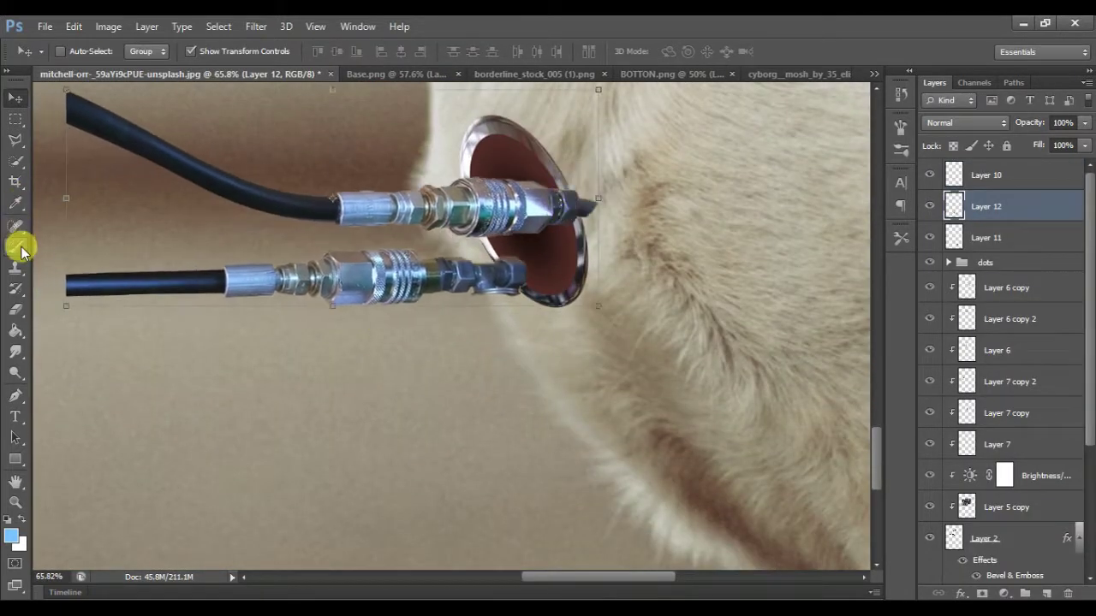
Duplicate the hose layer and erase the lower hose, leaving only a stub
{"action": "key", "text": "ctrl+j"}
{"action": "left_click", "coordinate": [16, 308]}
{"action": "mouse_move", "coordinate": [56, 262]}
{"action": "left_mouse_down"}
{"action": "mouse_move", "coordinate": [196, 250]}
{"action": "mouse_move", "coordinate": [343, 272]}
{"action": "left_mouse_up"}
{"action": "key", "text": "ctrl+z"}
{"action": "mouse_move", "coordinate": [514, 246]}
{"action": "left_mouse_down"}
{"action": "mouse_move", "coordinate": [378, 299]}
{"action": "mouse_move", "coordinate": [60, 281]}
{"action": "left_mouse_up"}
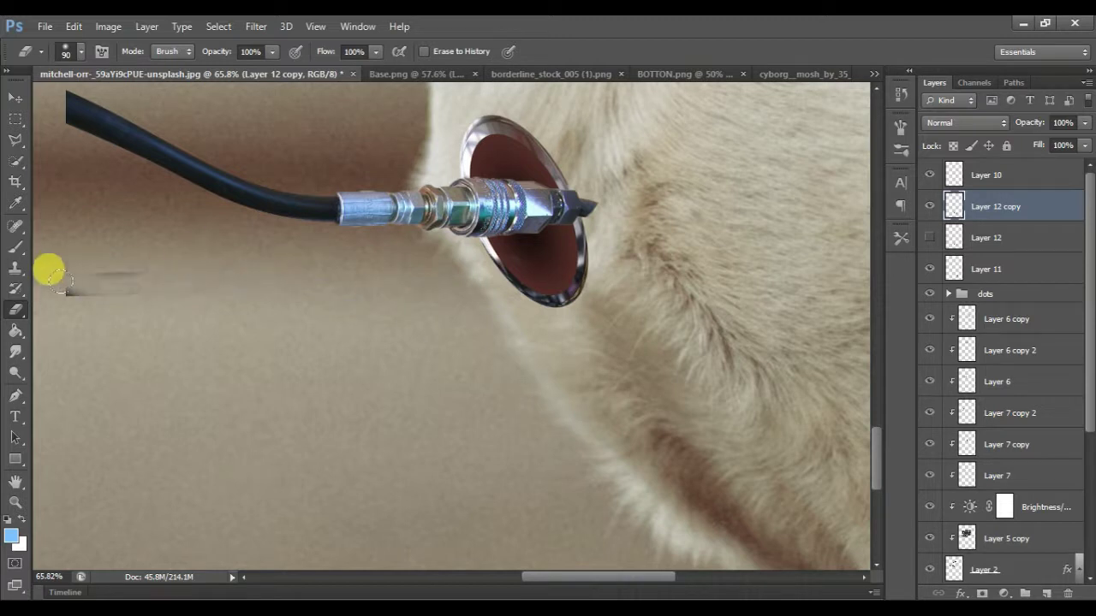
{"action": "scroll", "coordinate": [618, 225], "scroll_direction": "up", "scroll_amount": 3}
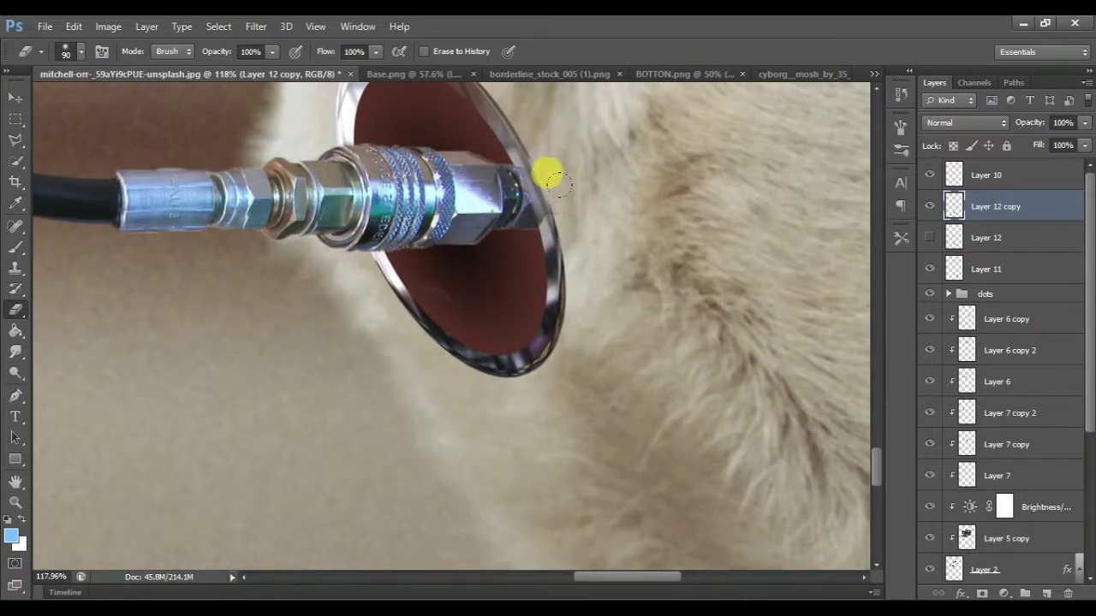
{"action": "scroll", "coordinate": [176, 203], "scroll_direction": "left", "scroll_amount": 5}
{"action": "scroll", "coordinate": [177, 203], "scroll_direction": "up", "scroll_amount": 3}
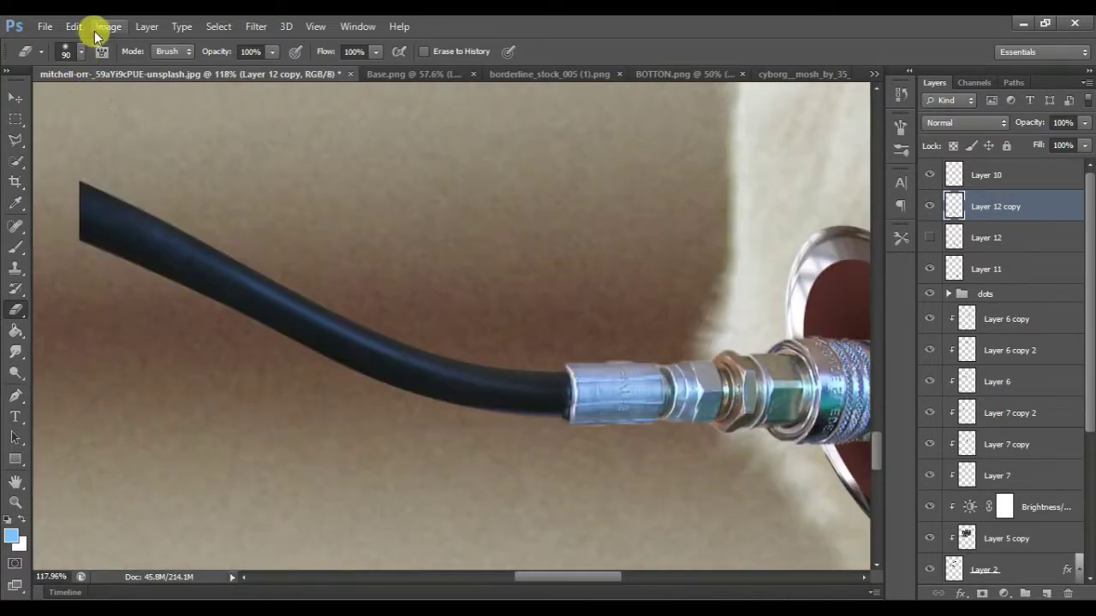
Bend the hose end downward with Puppet Warp
{"action": "left_click", "coordinate": [75, 26]}
{"action": "left_click", "coordinate": [133, 295]}
{"action": "scroll", "coordinate": [433, 375], "scroll_direction": "down", "scroll_amount": 4}
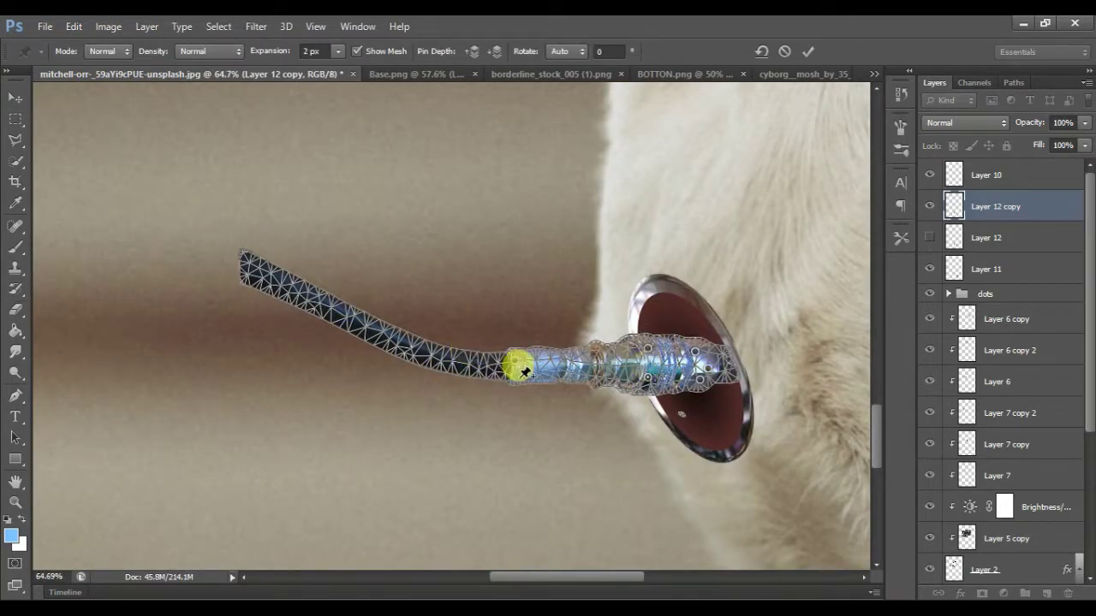
{"action": "left_click_drag", "start_coordinate": [262, 323], "coordinate": [335, 453]}
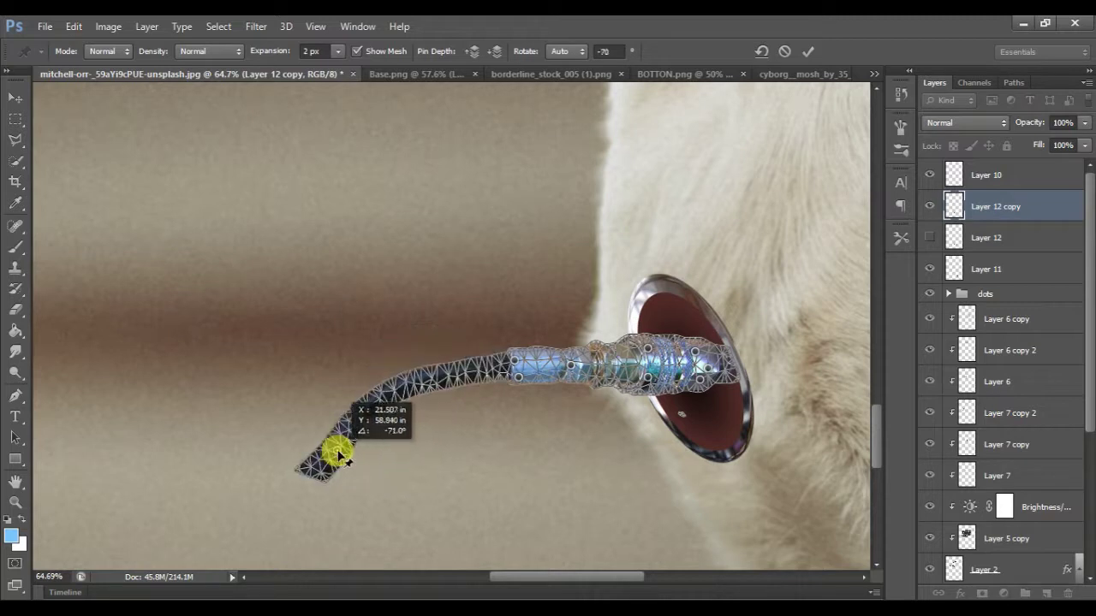
{"action": "scroll", "coordinate": [317, 337], "scroll_direction": "down", "scroll_amount": 3}
{"action": "left_click_drag", "start_coordinate": [312, 334], "coordinate": [318, 373]}
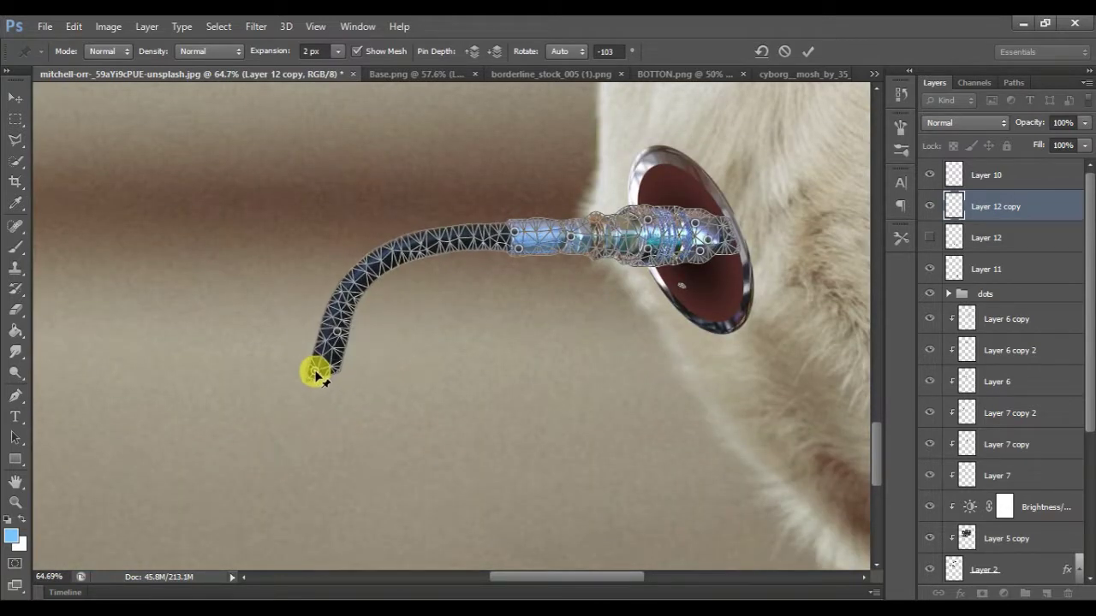
{"action": "key", "text": "Return"}
Lengthen the hose toward the bottom using Clone Stamp at brush size 125
{"action": "key", "text": "e"}
{"action": "left_click", "coordinate": [16, 267]}
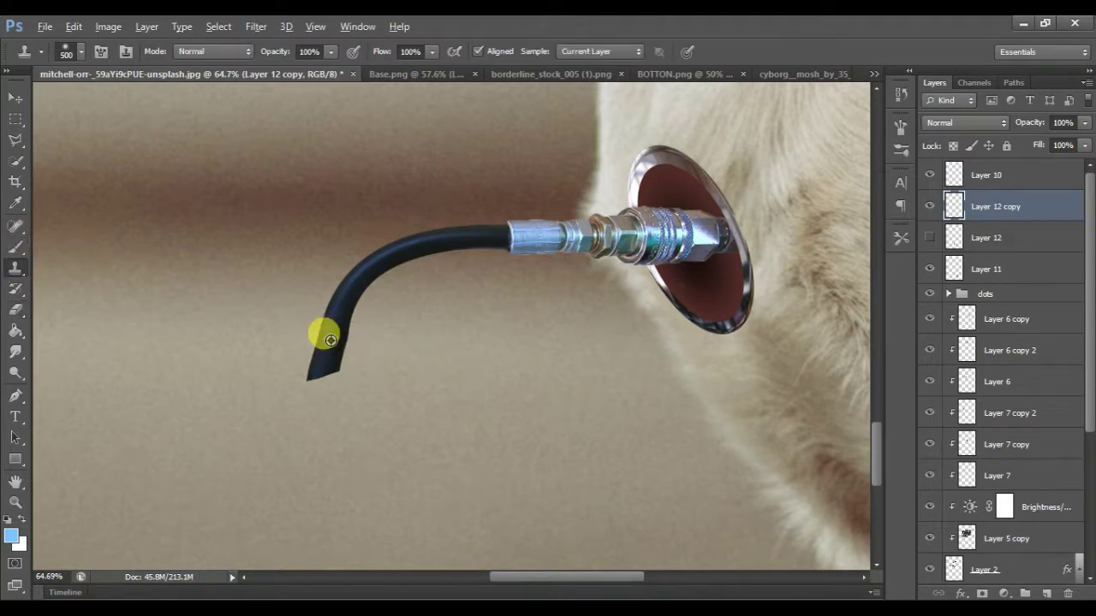
{"action": "key", "text": "bracketleft"}
{"action": "key", "text": "bracketleft"}
{"action": "key", "text": "bracketleft"}
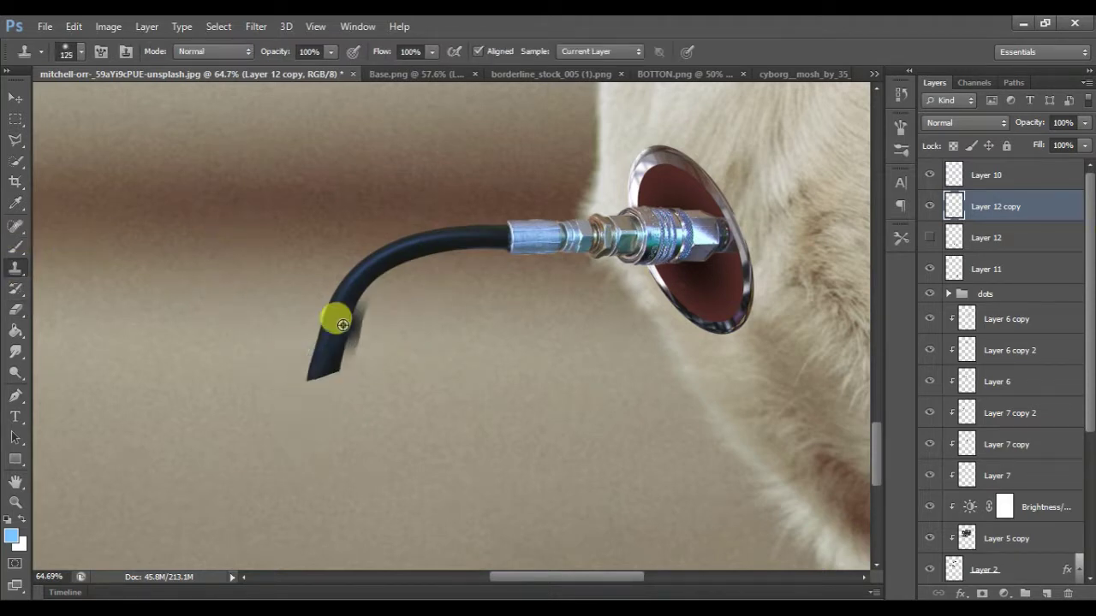
{"action": "left_click_drag", "start_coordinate": [297, 346], "coordinate": [260, 497]}
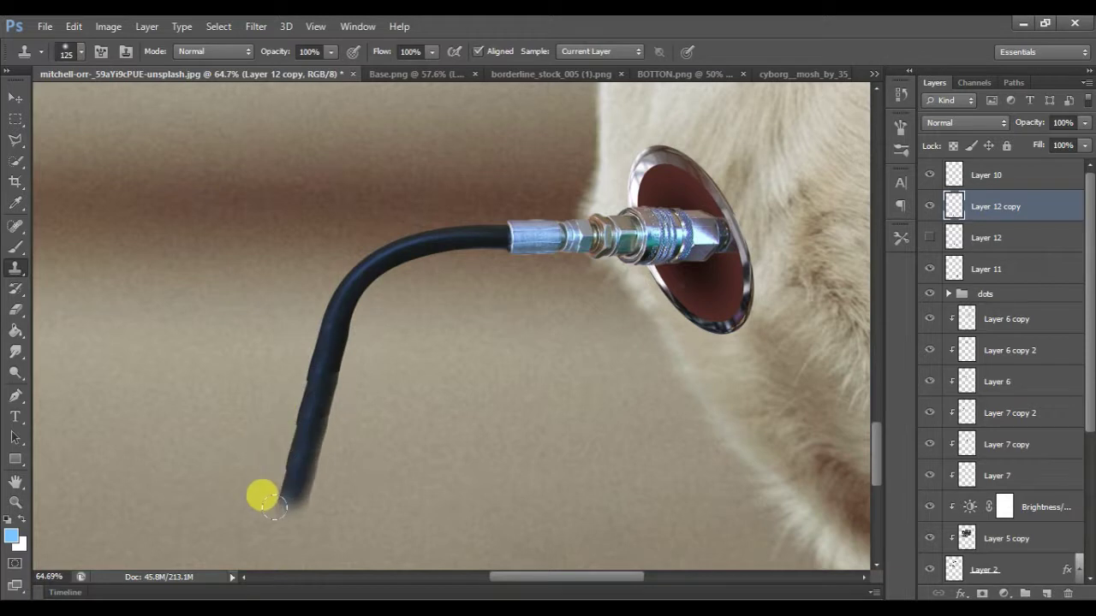
{"action": "scroll", "coordinate": [259, 496], "scroll_direction": "down", "scroll_amount": 2}
{"action": "left_click_drag", "start_coordinate": [260, 308], "coordinate": [226, 454]}
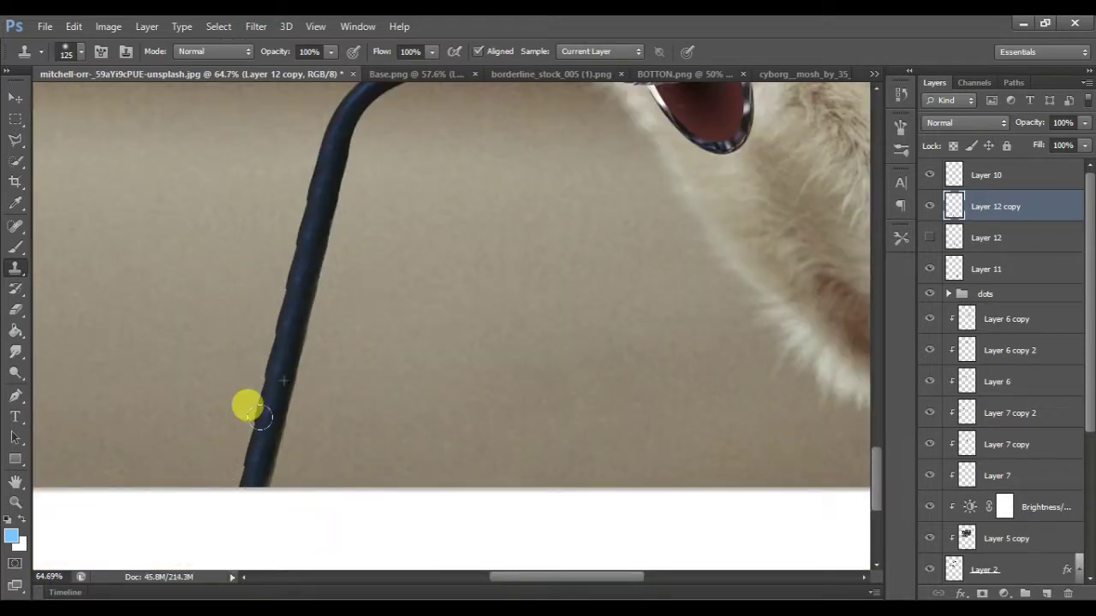
{"action": "scroll", "coordinate": [260, 420], "scroll_direction": "down", "scroll_amount": 3}
{"action": "scroll", "coordinate": [259, 420], "scroll_direction": "up", "scroll_amount": 2}
{"action": "scroll", "coordinate": [394, 437], "scroll_direction": "up", "scroll_amount": 1}
Show Layer 12 and erase its extra upper diagonal hose segment
{"action": "left_click", "coordinate": [930, 238]}
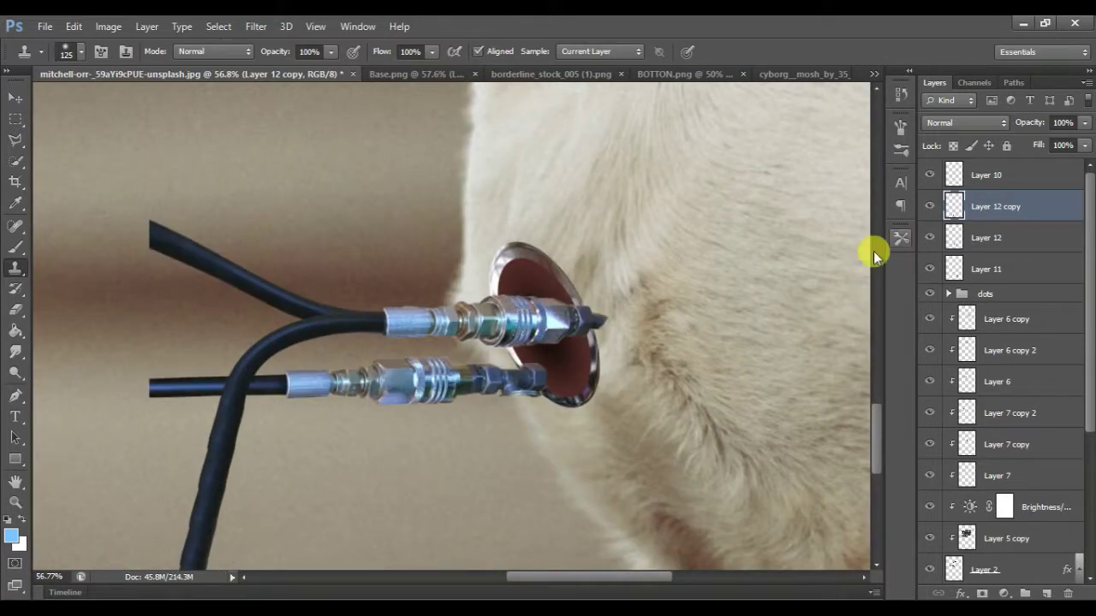
{"action": "left_click", "coordinate": [15, 295]}
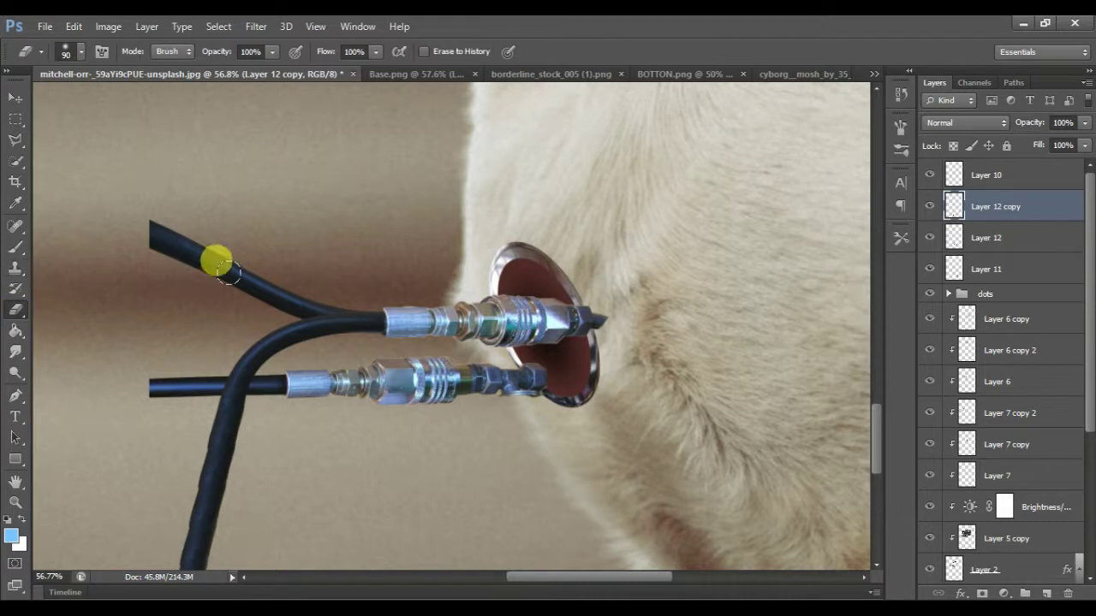
{"action": "left_click", "coordinate": [986, 238]}
{"action": "left_click", "coordinate": [518, 289]}
{"action": "left_click_drag", "start_coordinate": [367, 310], "coordinate": [178, 240]}
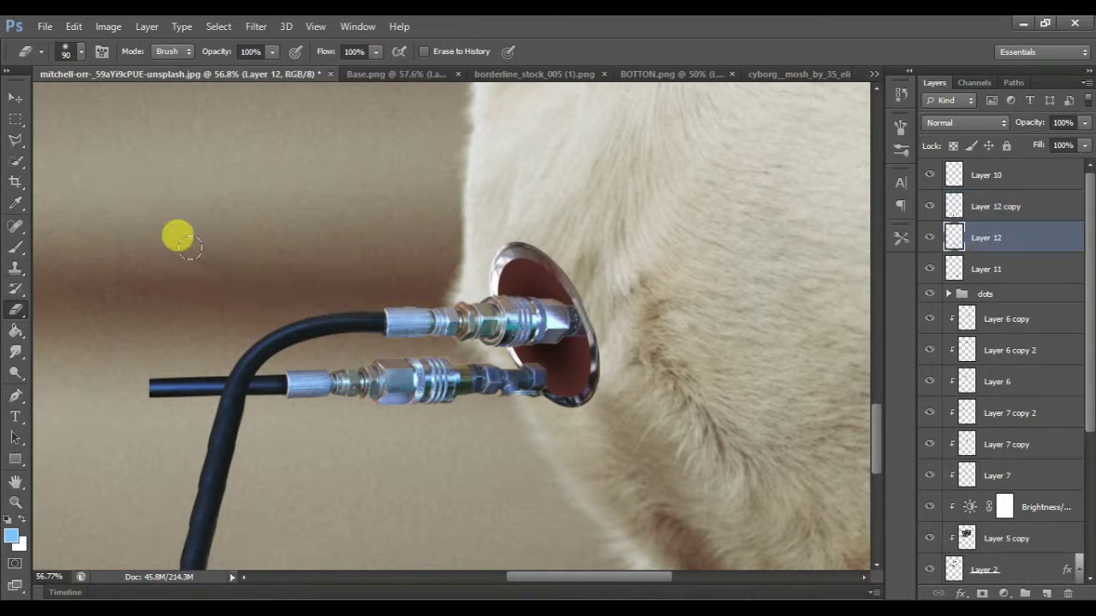
Move the hoses up and Puppet Warp the lower hose to bend diagonally downward
{"action": "left_click", "coordinate": [15, 98]}
{"action": "left_click_drag", "start_coordinate": [134, 295], "coordinate": [134, 193]}
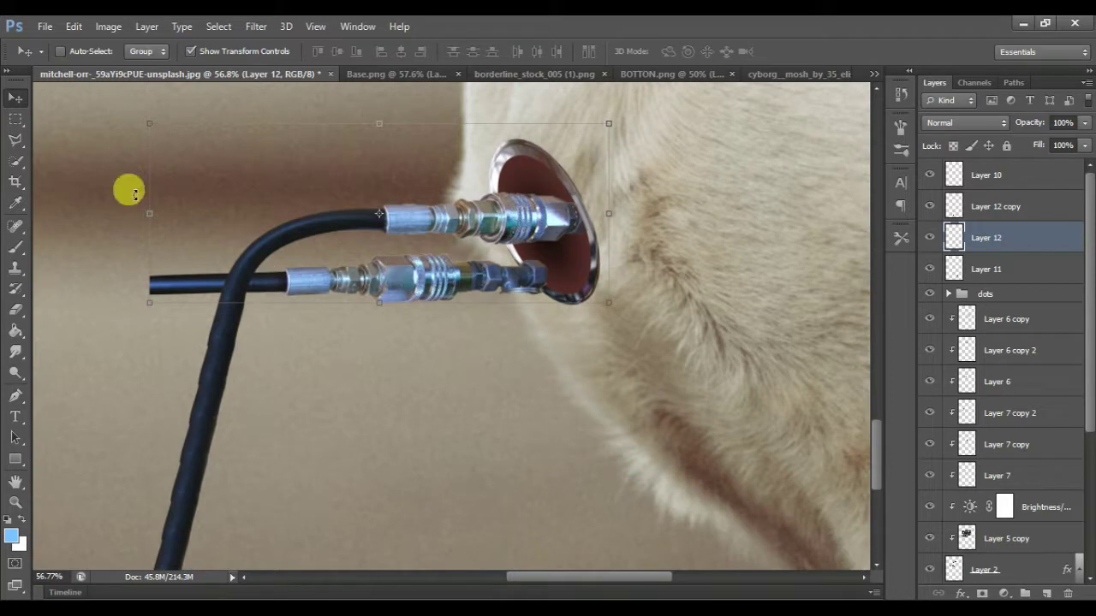
{"action": "left_click", "coordinate": [74, 31]}
{"action": "left_click", "coordinate": [135, 294]}
{"action": "left_click", "coordinate": [438, 284]}
{"action": "left_click", "coordinate": [537, 273]}
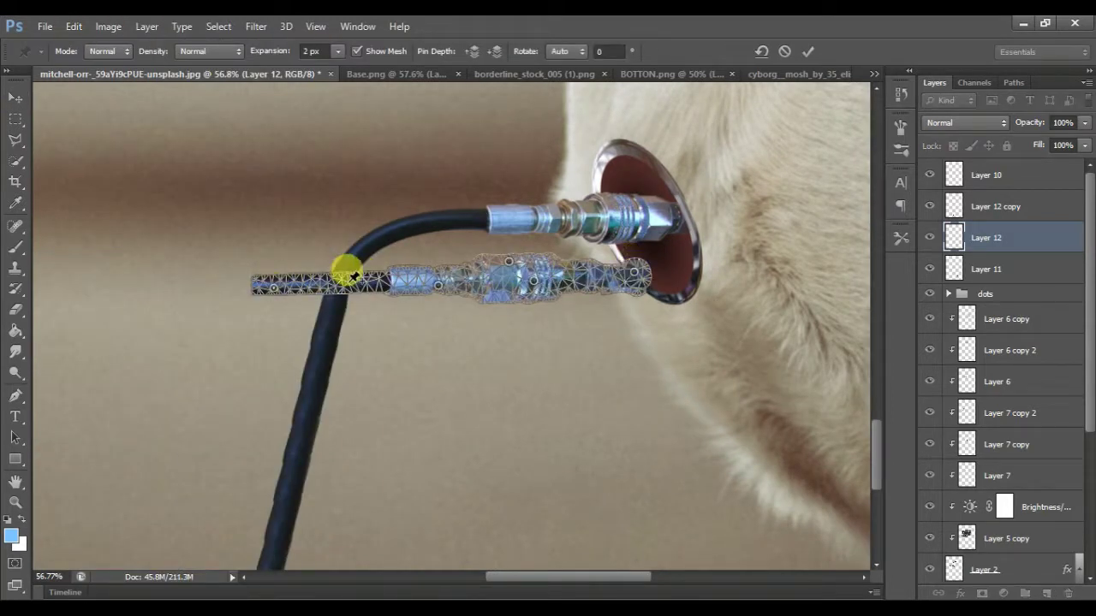
{"action": "mouse_move", "coordinate": [276, 293]}
{"action": "left_mouse_down"}
{"action": "mouse_move", "coordinate": [325, 379]}
{"action": "mouse_move", "coordinate": [289, 350]}
{"action": "mouse_move", "coordinate": [291, 333]}
{"action": "mouse_move", "coordinate": [557, 303]}
{"action": "mouse_move", "coordinate": [601, 280]}
{"action": "mouse_move", "coordinate": [665, 288]}
{"action": "mouse_move", "coordinate": [683, 272]}
{"action": "left_mouse_up"}
{"action": "key", "text": "Return"}
Lengthen the warped hose with the Clone Stamp tool
{"action": "left_click", "coordinate": [15, 310]}
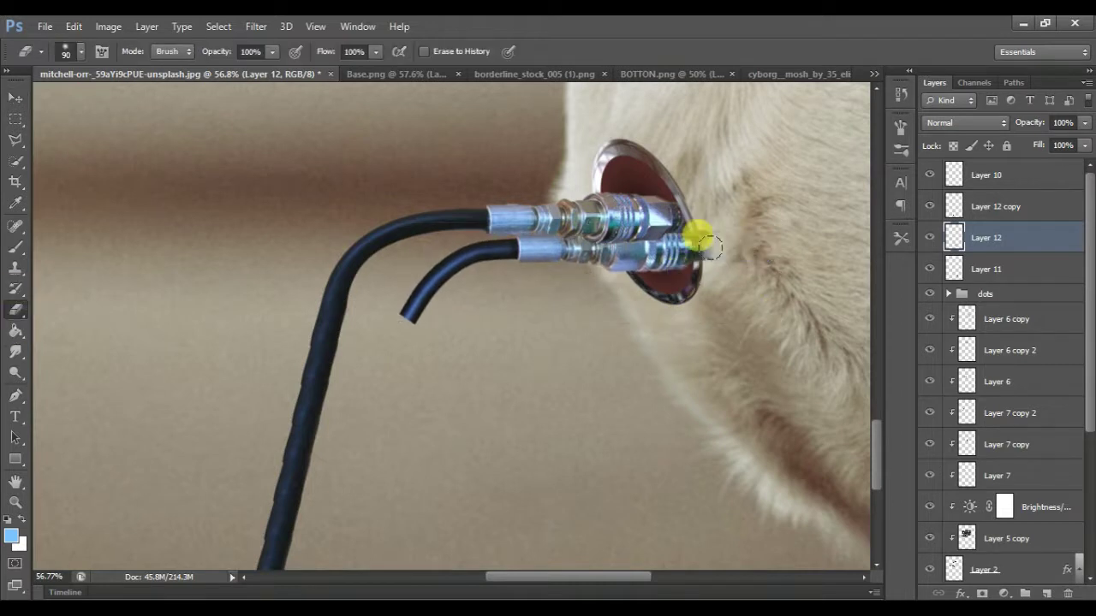
{"action": "key", "text": "s"}
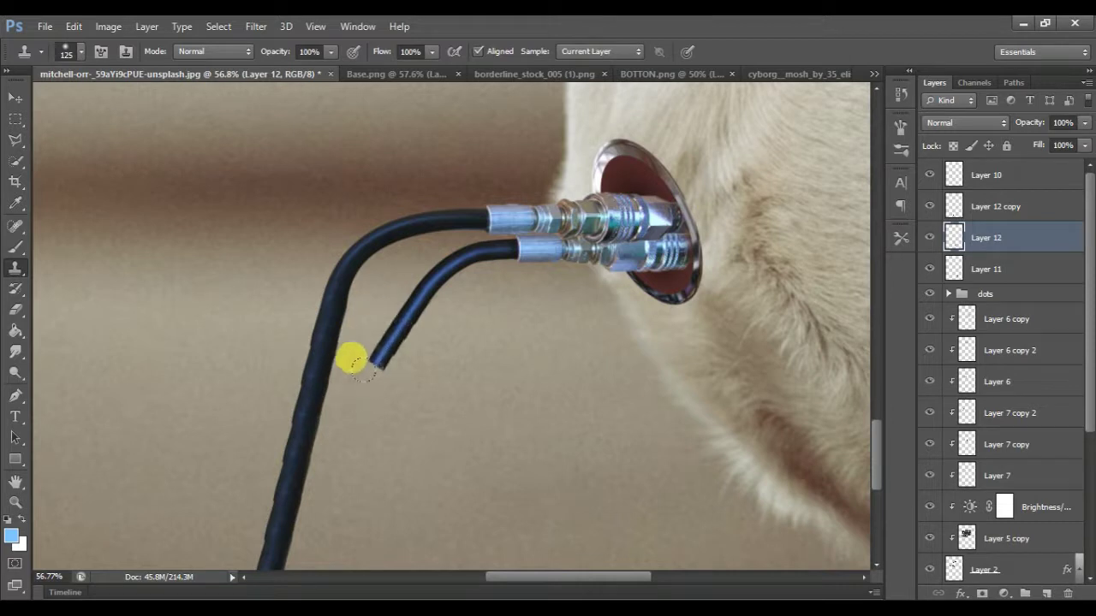
{"action": "scroll", "coordinate": [310, 288], "scroll_direction": "down", "scroll_amount": 2}
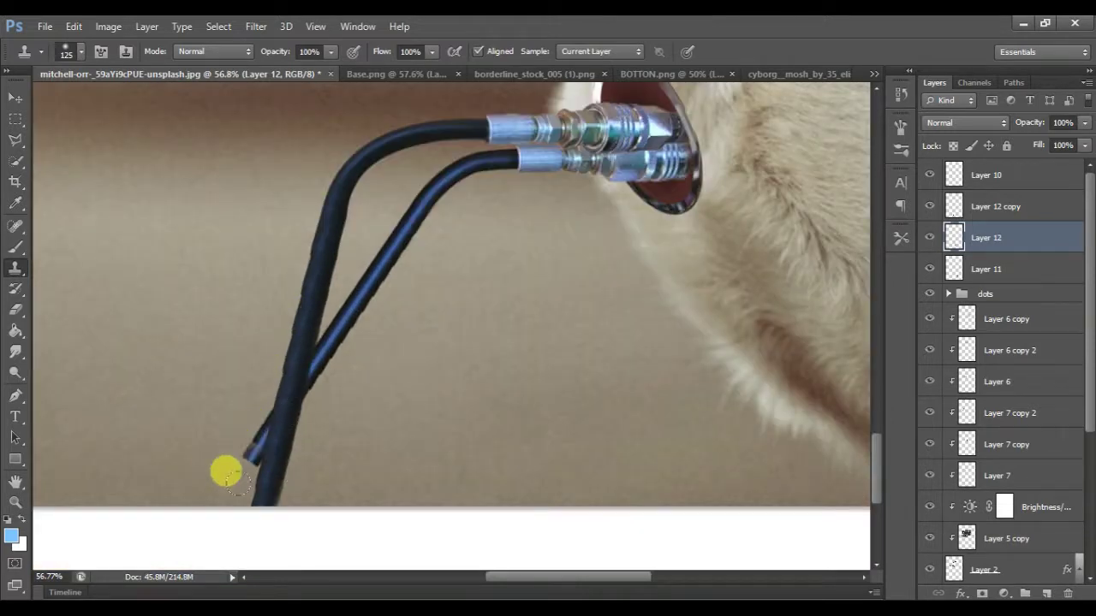
{"action": "scroll", "coordinate": [208, 473], "scroll_direction": "down", "scroll_amount": 2}
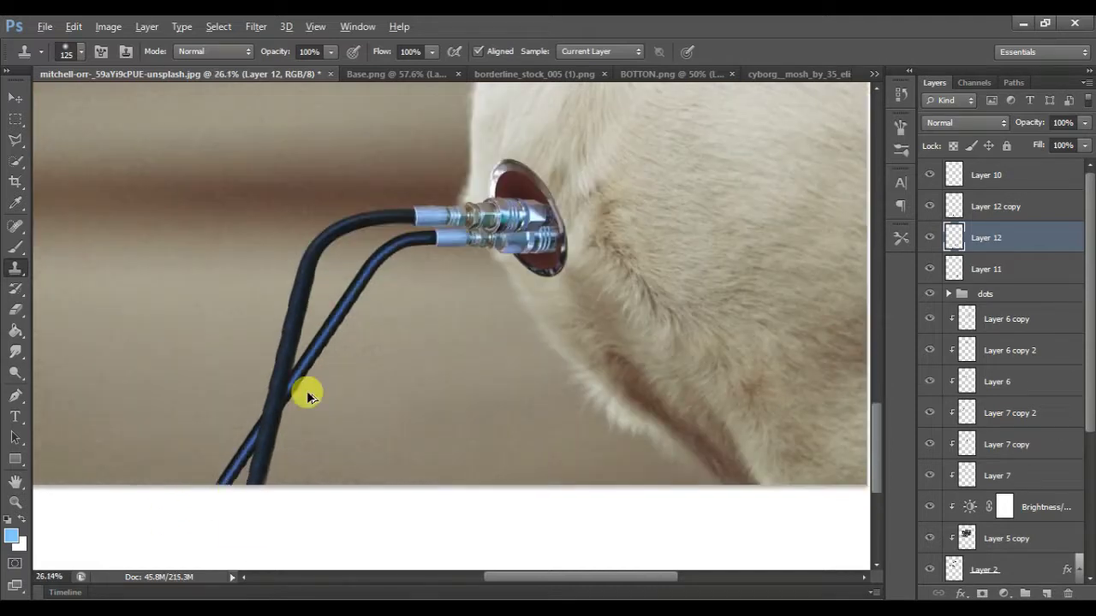
{"action": "scroll", "coordinate": [308, 396], "scroll_direction": "down", "scroll_amount": 2}
{"action": "scroll", "coordinate": [306, 391], "scroll_direction": "down", "scroll_amount": 2}
{"action": "scroll", "coordinate": [371, 448], "scroll_direction": "up", "scroll_amount": 2}
Close the borderline_stock_005 cable stock image
{"action": "left_click", "coordinate": [588, 76]}
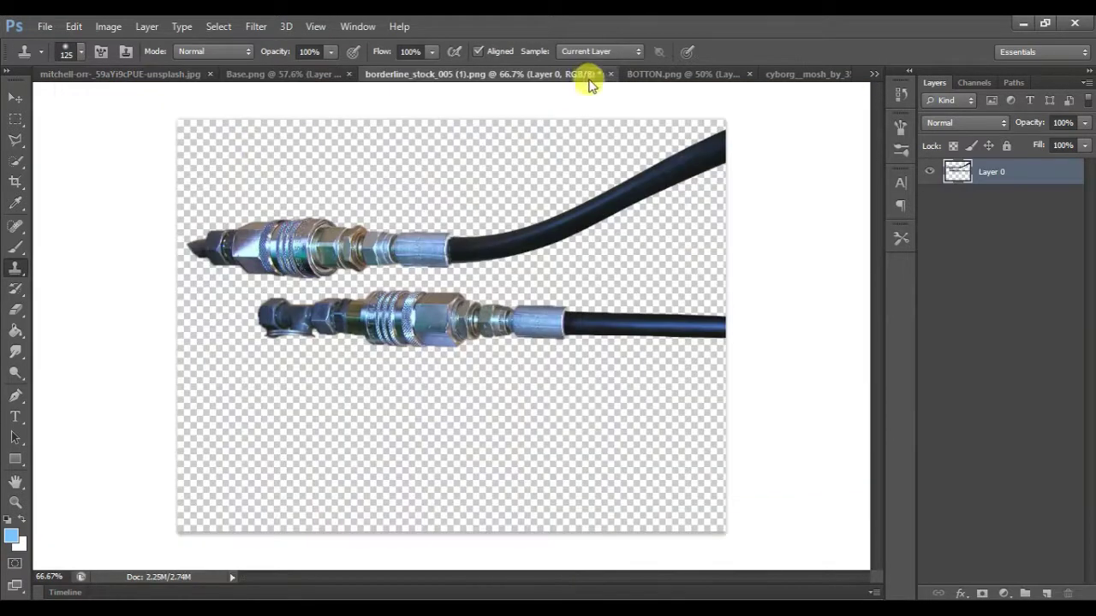
{"action": "key", "text": "n"}
{"action": "left_click", "coordinate": [636, 77]}
Bring the BOTTON.png power icon into the dog image and scale it onto the neck
{"action": "key", "text": "v"}
{"action": "mouse_move", "coordinate": [458, 336]}
{"action": "left_mouse_down"}
{"action": "mouse_move", "coordinate": [476, 332]}
{"action": "mouse_move", "coordinate": [347, 201]}
{"action": "mouse_move", "coordinate": [549, 374]}
{"action": "left_mouse_up"}
{"action": "key", "text": "ctrl+t"}
{"action": "left_click_drag", "start_coordinate": [557, 420], "coordinate": [546, 402]}
{"action": "key", "text": "Return"}
Add an Outer Glow layer effect to the power icon
{"action": "left_click", "coordinate": [961, 593]}
{"action": "left_click", "coordinate": [957, 560]}
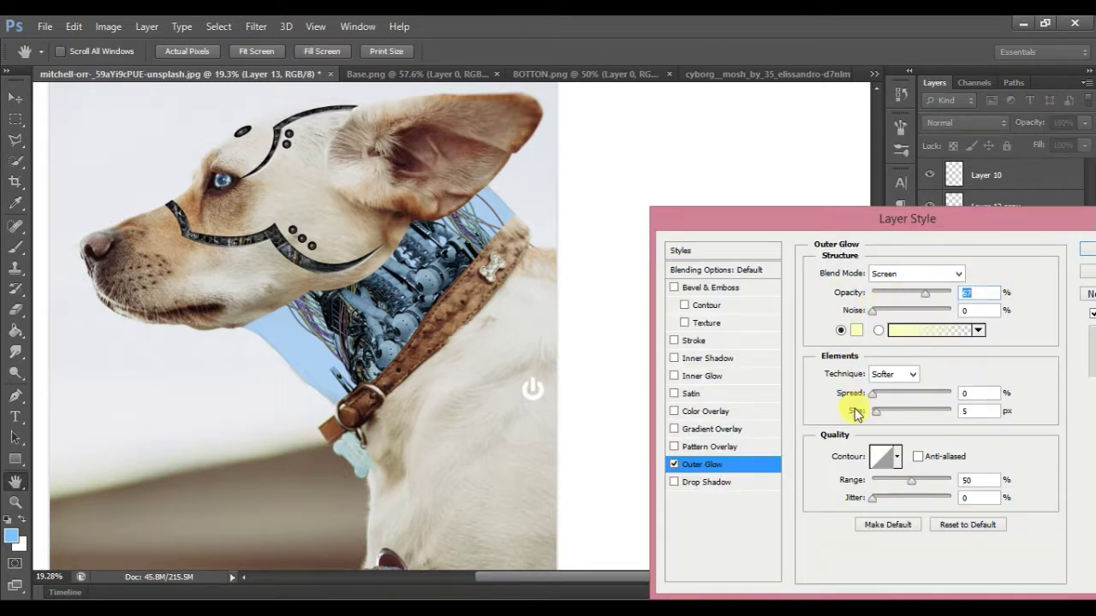
{"action": "left_click", "coordinate": [1086, 250]}
{"action": "scroll", "coordinate": [588, 354], "scroll_direction": "down", "scroll_amount": 4}
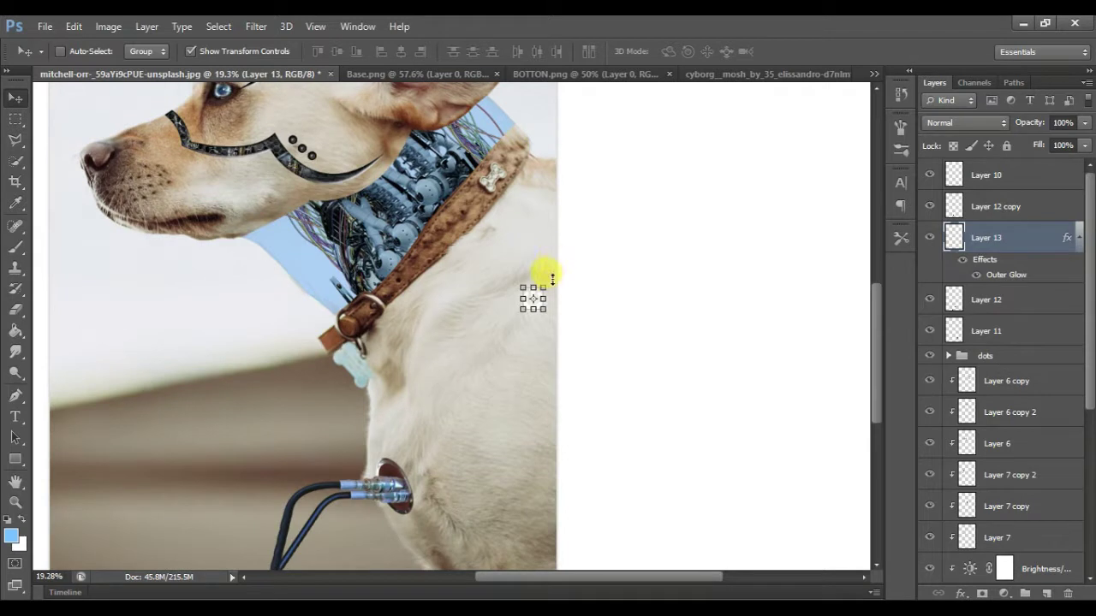
{"action": "key", "text": "ctrl+t"}
{"action": "key", "text": "Return"}
{"action": "left_click", "coordinate": [671, 75]}
Bring the cyborg spiral graphic into the dog image and resize it onto the chest
{"action": "left_click_drag", "start_coordinate": [343, 178], "coordinate": [471, 436]}
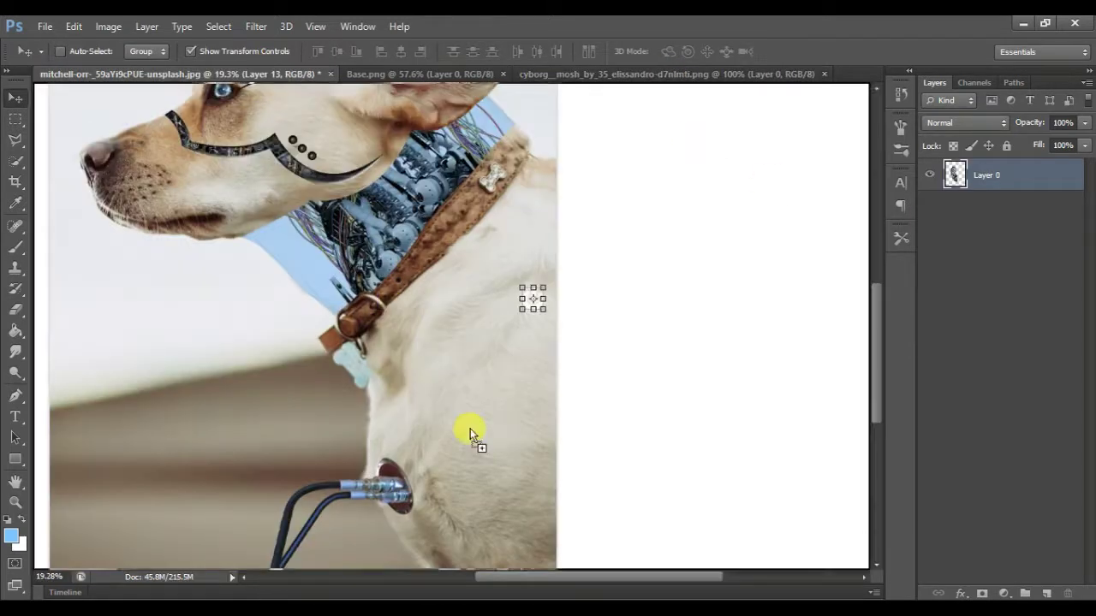
{"action": "key", "text": "ctrl+t"}
{"action": "key", "text": "Return"}
{"action": "scroll", "coordinate": [214, 229], "scroll_direction": "down", "scroll_amount": 5}
{"action": "left_click_drag", "start_coordinate": [493, 191], "coordinate": [454, 242]}
{"action": "left_click_drag", "start_coordinate": [491, 162], "coordinate": [470, 188]}
{"action": "key", "text": "Return"}
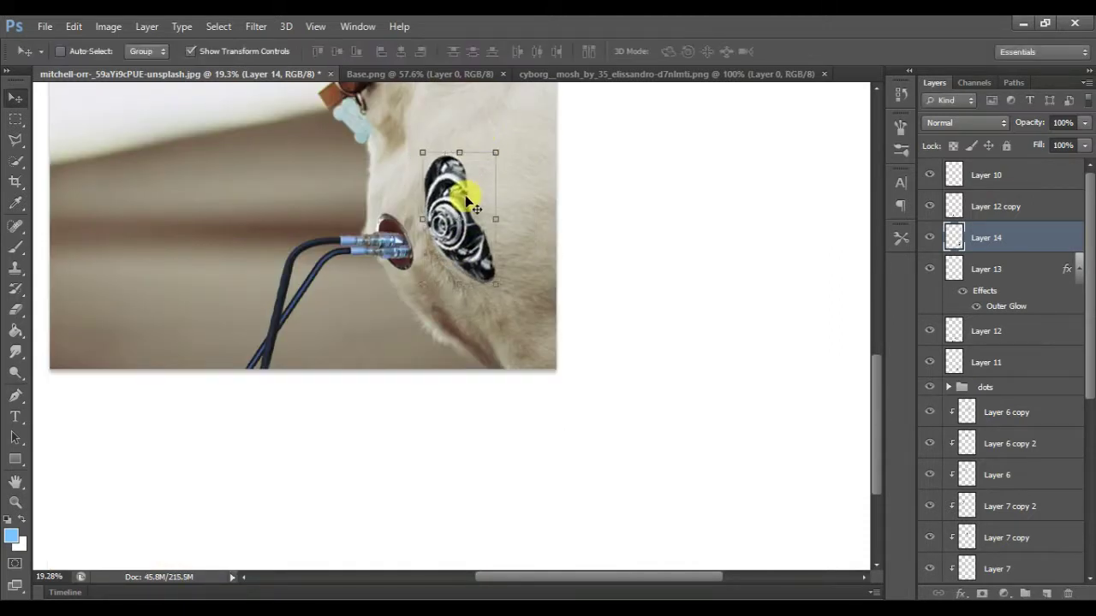
Skew and rotate the spiral plate upright beside the hoses, then close the cyborg image
{"action": "scroll", "coordinate": [469, 192], "scroll_direction": "down", "scroll_amount": 3}
{"action": "scroll", "coordinate": [467, 195], "scroll_direction": "up", "scroll_amount": 2}
{"action": "left_click_drag", "start_coordinate": [582, 381], "coordinate": [617, 418]}
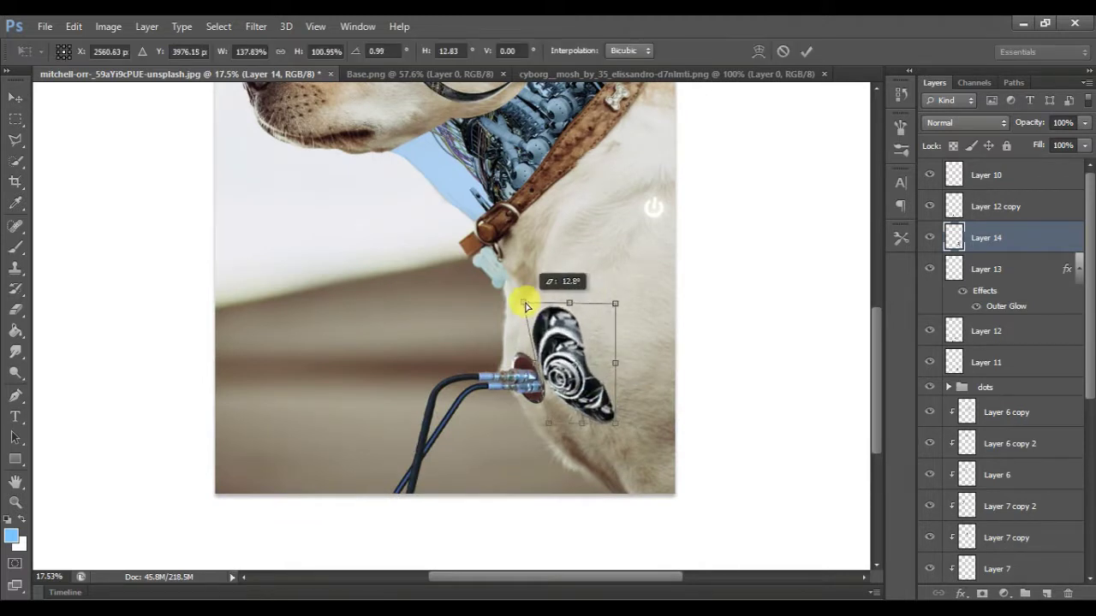
{"action": "left_click_drag", "start_coordinate": [549, 306], "coordinate": [522, 300]}
{"action": "left_click_drag", "start_coordinate": [615, 428], "coordinate": [595, 398]}
{"action": "key", "text": "Return"}
{"action": "scroll", "coordinate": [595, 398], "scroll_direction": "down", "scroll_amount": 1}
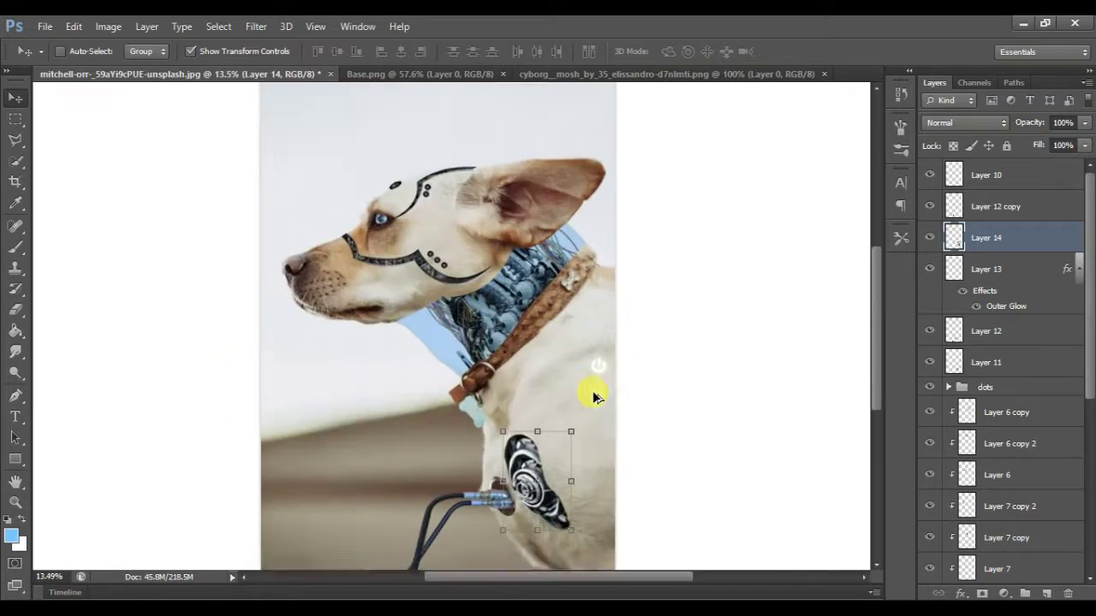
{"action": "scroll", "coordinate": [593, 396], "scroll_direction": "up", "scroll_amount": 3}
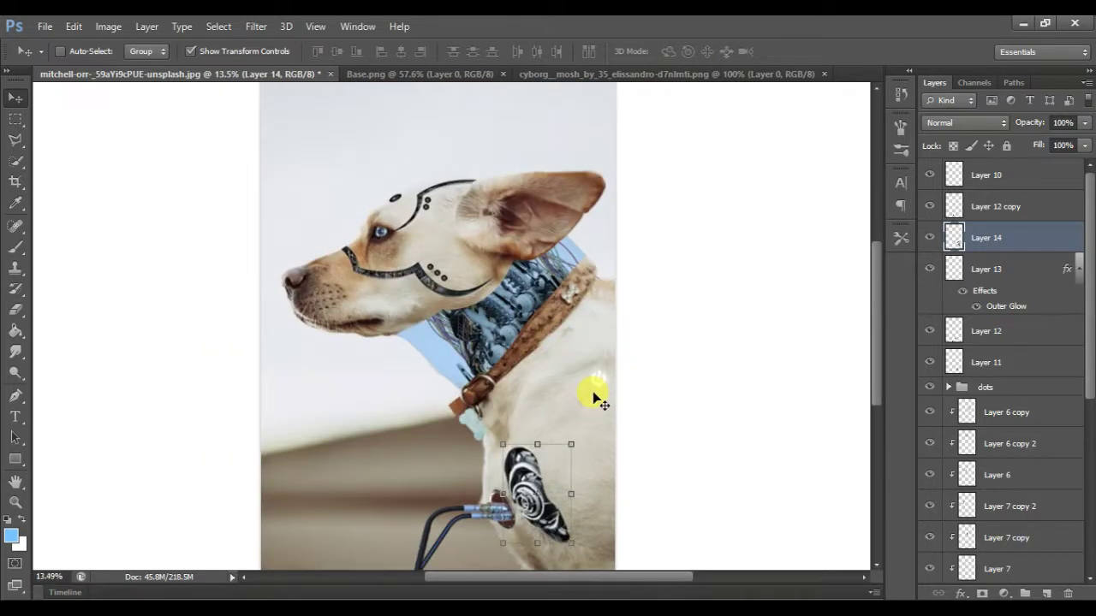
{"action": "left_click", "coordinate": [825, 75]}
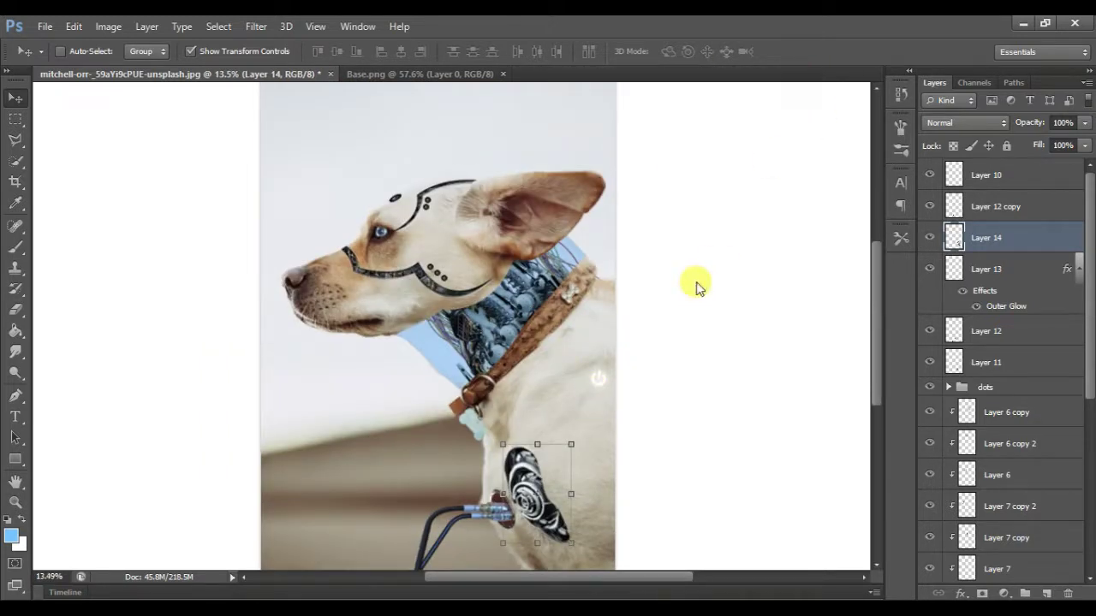
{"action": "key", "text": "ctrl+o"}
Open Untitled-1 and Sci-Fi_05 together from the MATERIAL folder, accepting the profile mismatch
{"action": "left_click", "coordinate": [856, 368]}
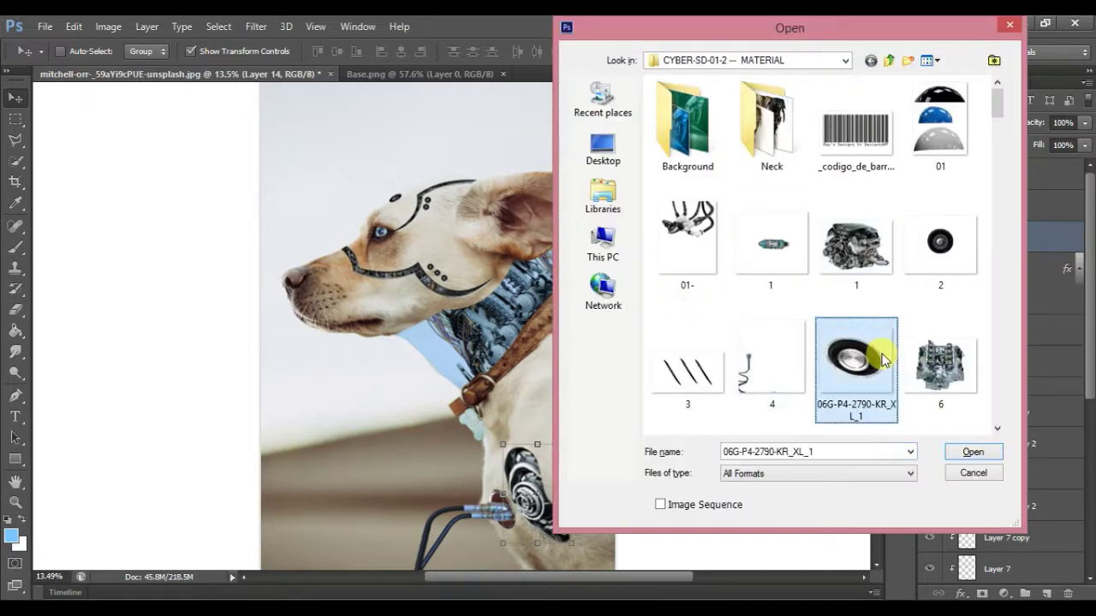
{"action": "scroll", "coordinate": [856, 368], "scroll_direction": "down", "scroll_amount": 5}
{"action": "left_click", "coordinate": [702, 270]}
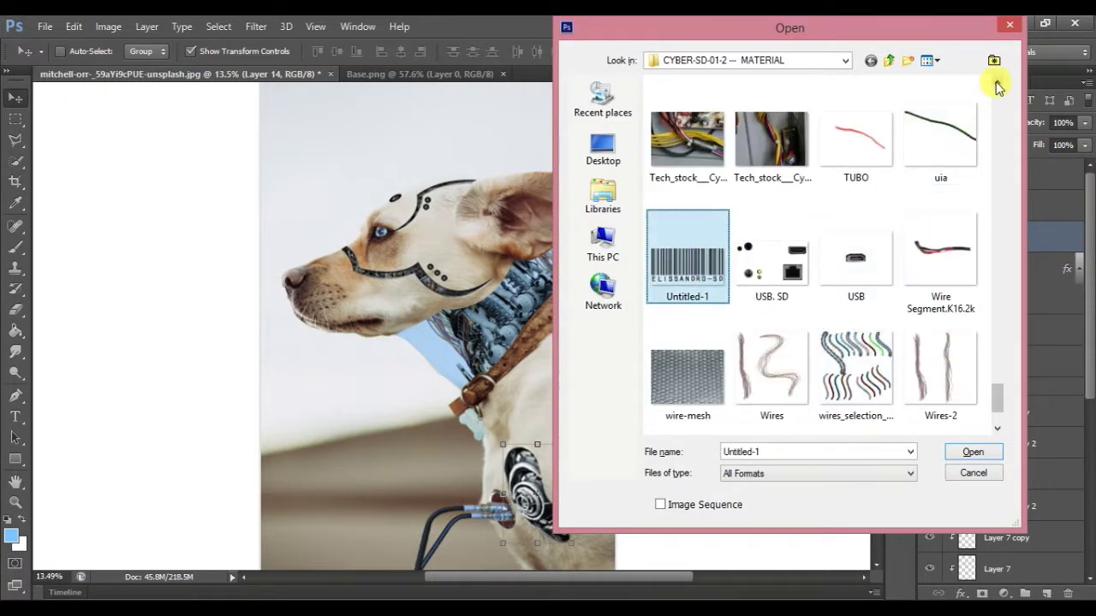
{"action": "left_click", "coordinate": [996, 82]}
{"action": "scroll", "coordinate": [788, 333], "scroll_direction": "up", "scroll_amount": 3}
{"action": "scroll", "coordinate": [787, 333], "scroll_direction": "up", "scroll_amount": 2}
{"action": "scroll", "coordinate": [788, 333], "scroll_direction": "down", "scroll_amount": 5}
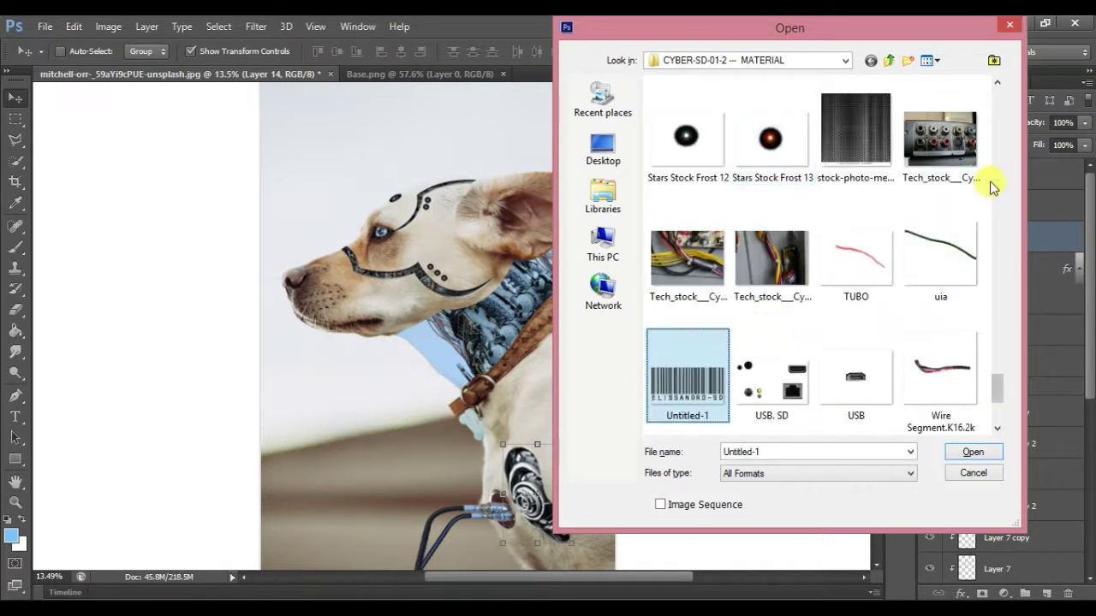
{"action": "left_click", "coordinate": [882, 133]}
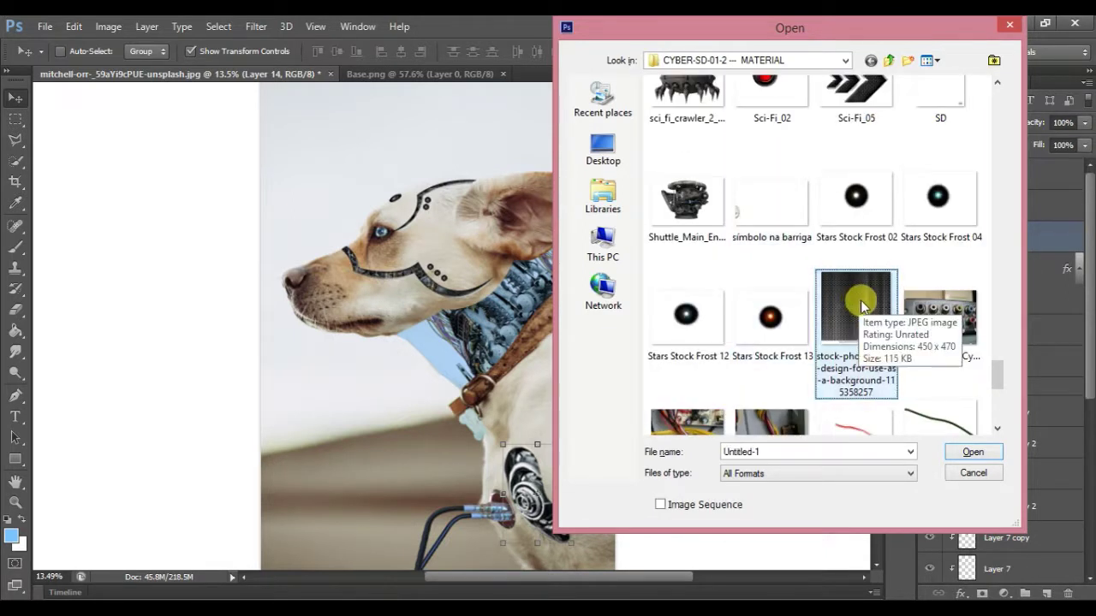
{"action": "left_click", "coordinate": [997, 82]}
{"action": "left_click", "coordinate": [832, 196], "text": "ctrl"}
{"action": "left_click", "coordinate": [973, 451]}
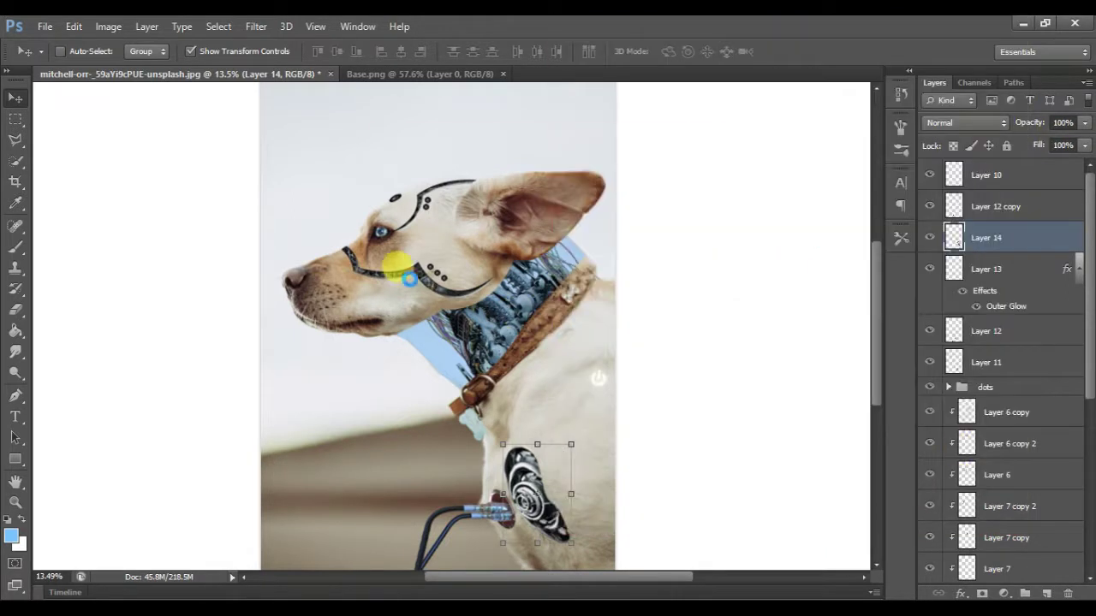
{"action": "left_click", "coordinate": [602, 334]}
Bring the Untitled-1 barcode into the dog image and place it on the chest
{"action": "mouse_move", "coordinate": [49, 104]}
{"action": "left_mouse_down"}
{"action": "mouse_move", "coordinate": [618, 470]}
{"action": "mouse_move", "coordinate": [604, 403]}
{"action": "mouse_move", "coordinate": [601, 413]}
{"action": "left_mouse_up"}
{"action": "scroll", "coordinate": [601, 418], "scroll_direction": "up", "scroll_amount": 2}
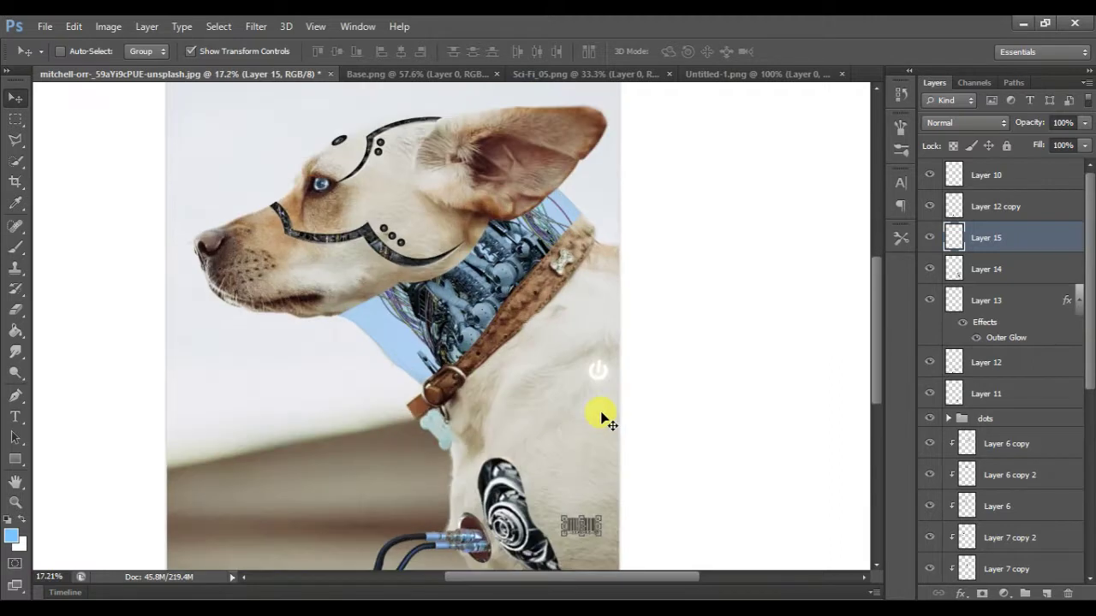
{"action": "scroll", "coordinate": [601, 418], "scroll_direction": "up", "scroll_amount": 2}
{"action": "scroll", "coordinate": [600, 411], "scroll_direction": "down", "scroll_amount": 2}
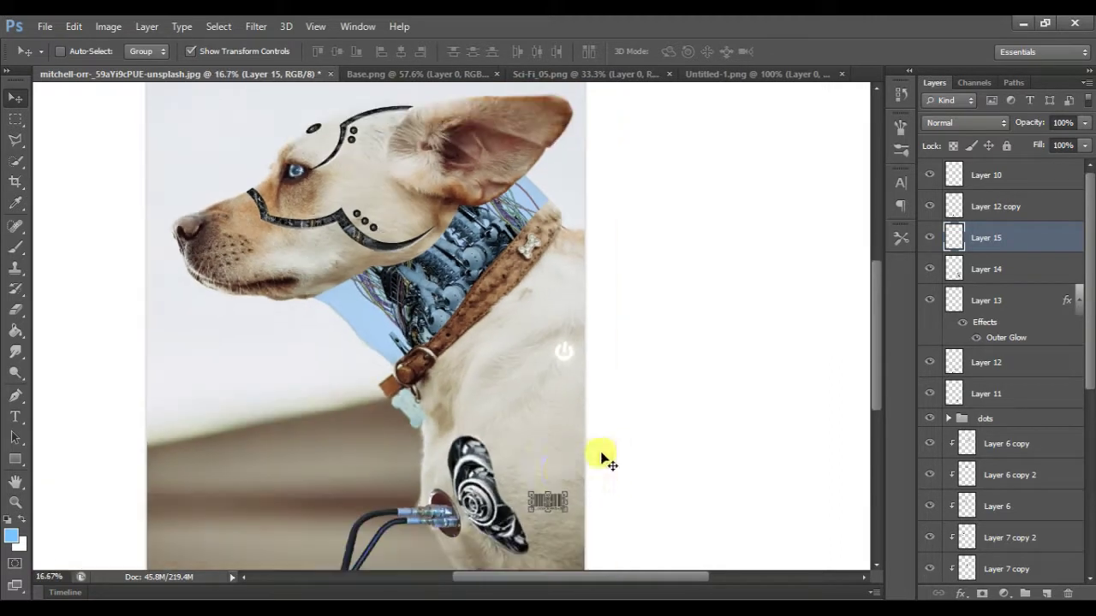
{"action": "scroll", "coordinate": [549, 501], "scroll_direction": "up", "scroll_amount": 5}
{"action": "left_click_drag", "start_coordinate": [557, 502], "coordinate": [618, 364]}
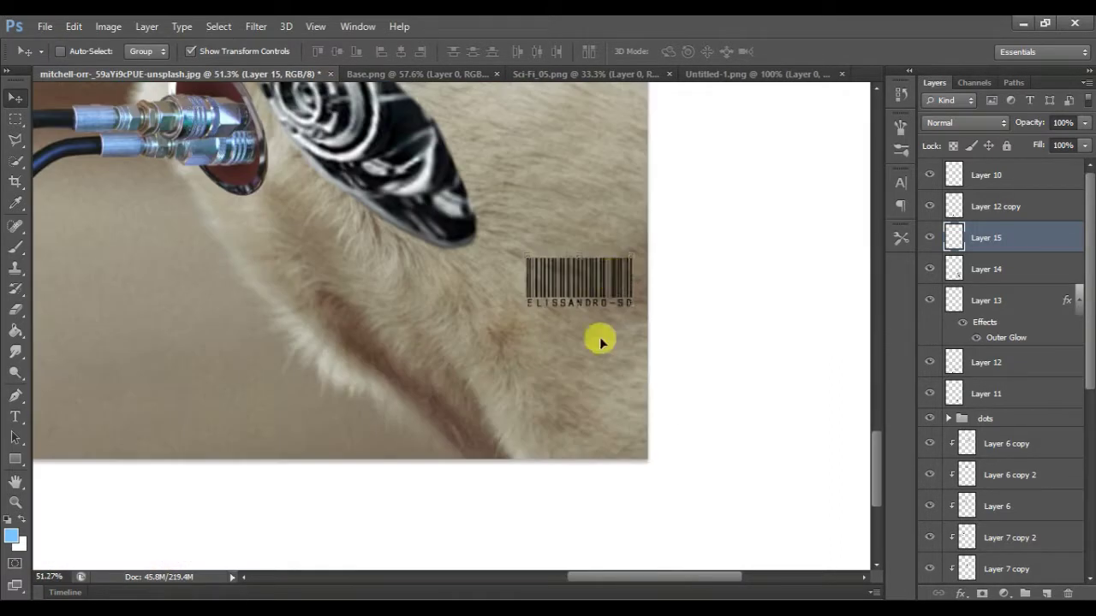
{"action": "scroll", "coordinate": [611, 337], "scroll_direction": "down", "scroll_amount": 2}
{"action": "scroll", "coordinate": [611, 338], "scroll_direction": "up", "scroll_amount": 2}
Bring the Sci-Fi_05 chevron into the dog image, scaled to about 26% and rotated -71°
{"action": "key", "text": "ctrl+Tab"}
{"action": "key", "text": "ctrl+Tab"}
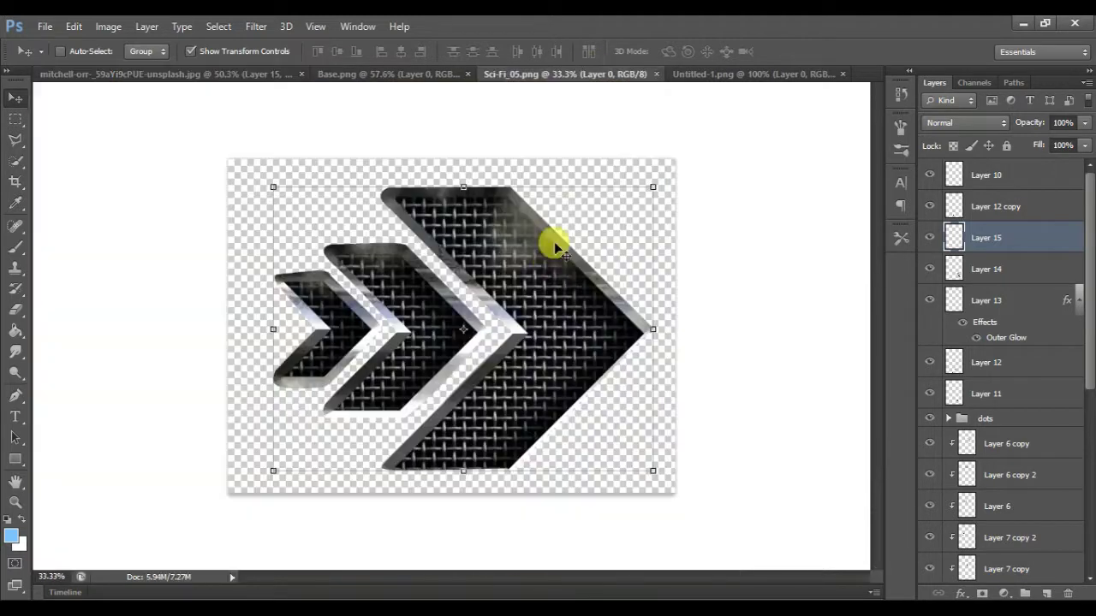
{"action": "left_click_drag", "start_coordinate": [307, 75], "coordinate": [587, 237]}
{"action": "scroll", "coordinate": [608, 272], "scroll_direction": "down", "scroll_amount": 3}
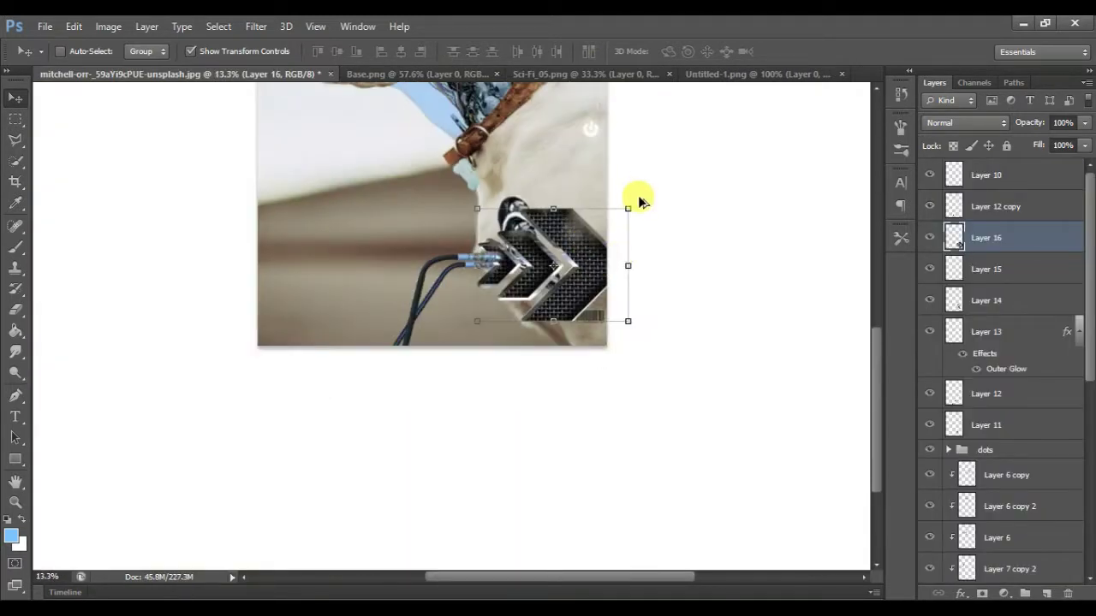
{"action": "left_click_drag", "start_coordinate": [638, 197], "coordinate": [593, 145]}
{"action": "key", "text": "Escape"}
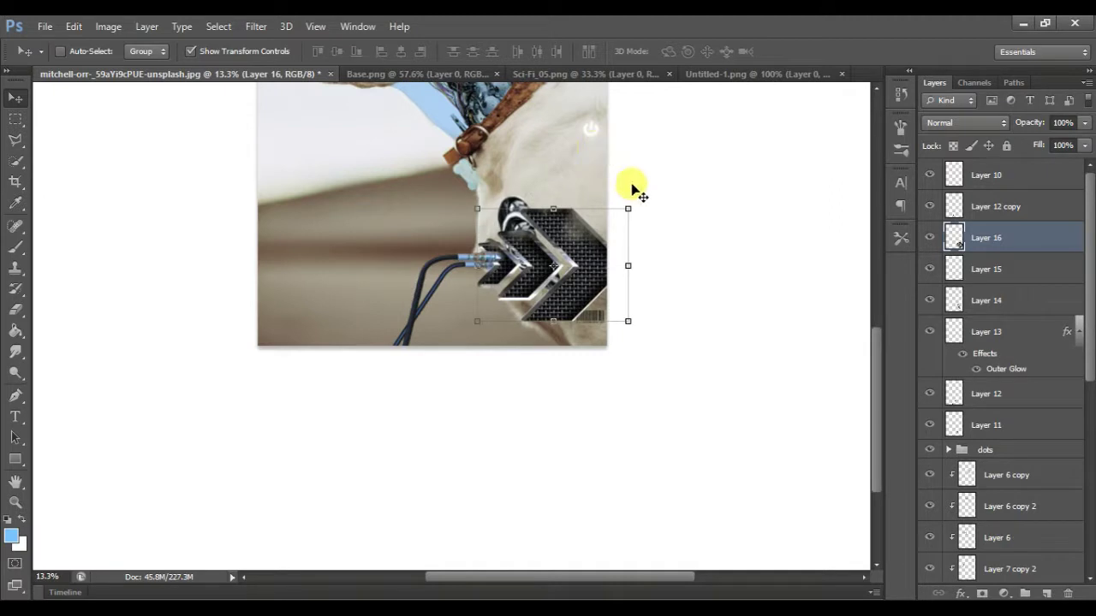
{"action": "left_click_drag", "start_coordinate": [637, 197], "coordinate": [578, 257]}
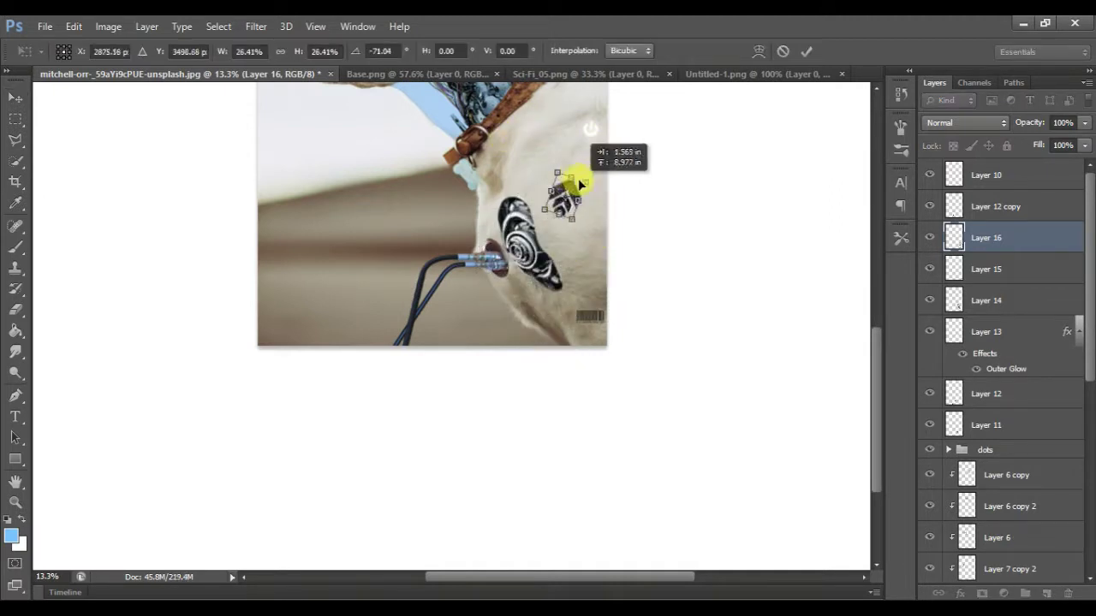
{"action": "key", "text": "Return"}
Move the chevron onto the chest below the power icon
{"action": "scroll", "coordinate": [482, 206], "scroll_direction": "up", "scroll_amount": 5}
{"action": "scroll", "coordinate": [458, 219], "scroll_direction": "up", "scroll_amount": 3}
{"action": "scroll", "coordinate": [458, 218], "scroll_direction": "down", "scroll_amount": 3}
{"action": "scroll", "coordinate": [463, 227], "scroll_direction": "down", "scroll_amount": 3}
{"action": "scroll", "coordinate": [557, 317], "scroll_direction": "down", "scroll_amount": 2}
{"action": "mouse_move", "coordinate": [649, 403]}
{"action": "left_mouse_down"}
{"action": "mouse_move", "coordinate": [610, 372]}
{"action": "mouse_move", "coordinate": [672, 387]}
{"action": "left_mouse_up"}
{"action": "scroll", "coordinate": [674, 389], "scroll_direction": "up", "scroll_amount": 3}
{"action": "scroll", "coordinate": [673, 390], "scroll_direction": "up", "scroll_amount": 1}
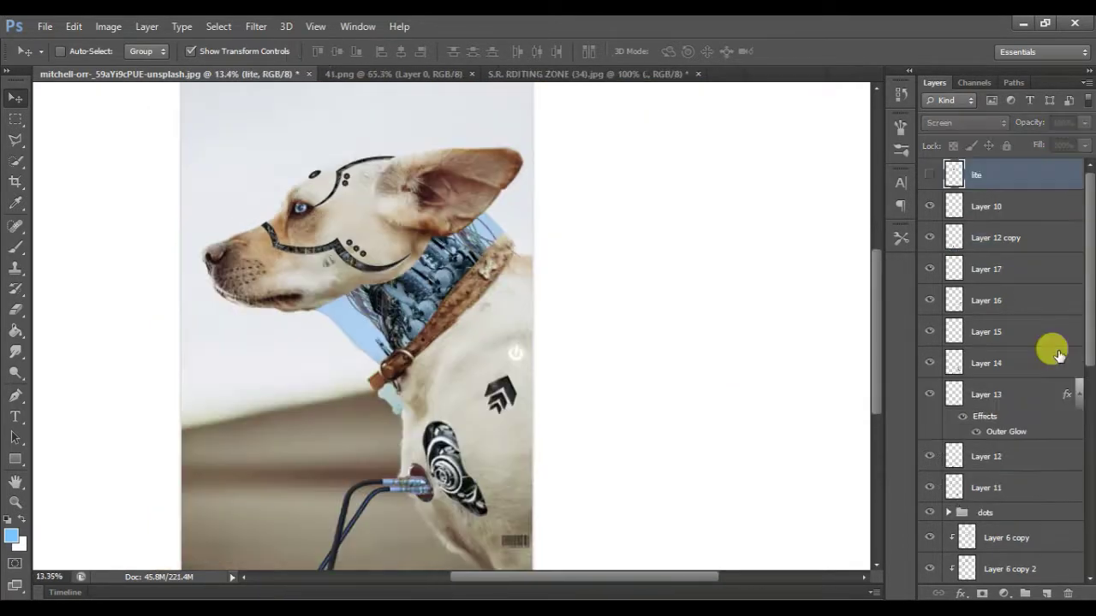
Show the 'lite' glow layer, place it on the neck machinery, and blend it with Linear Dodge (Add)
{"action": "left_click", "coordinate": [931, 175]}
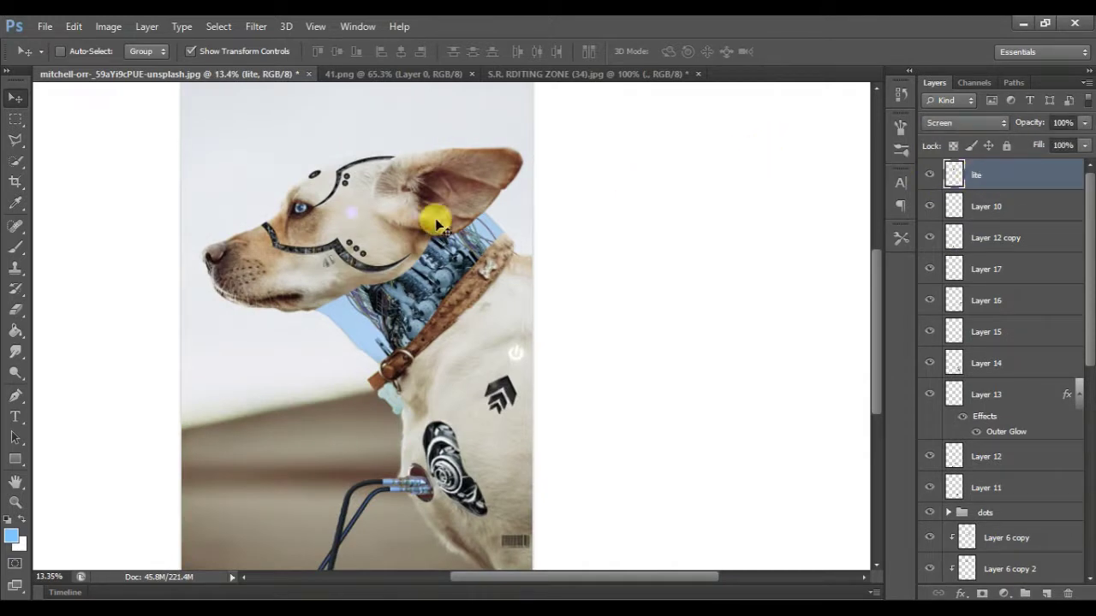
{"action": "scroll", "coordinate": [358, 214], "scroll_direction": "left", "scroll_amount": 3}
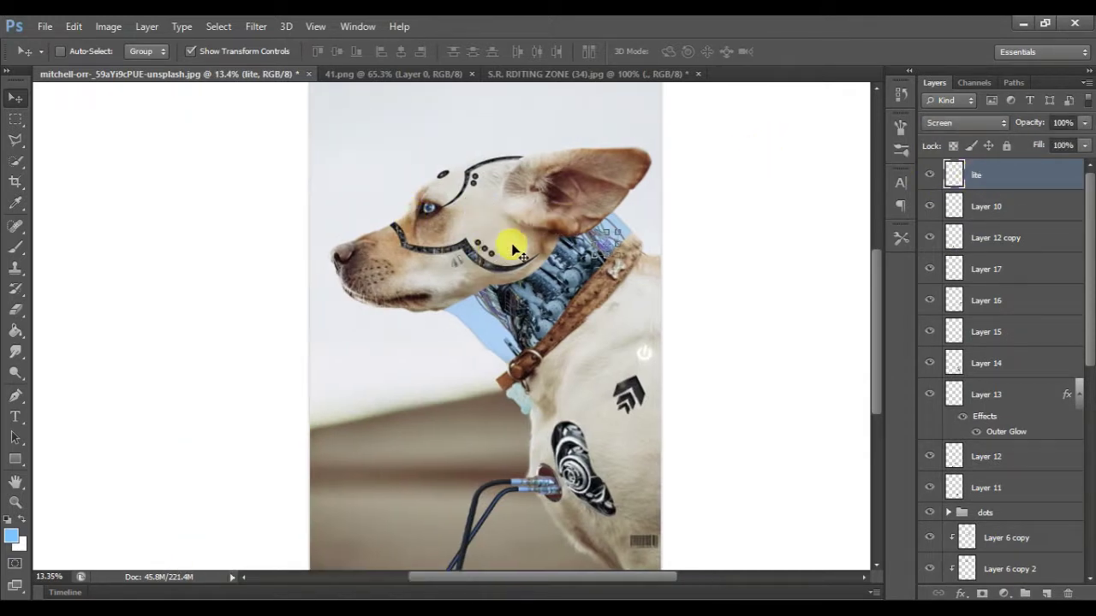
{"action": "scroll", "coordinate": [606, 248], "scroll_direction": "up", "scroll_amount": 5}
{"action": "mouse_move", "coordinate": [623, 282]}
{"action": "left_mouse_down"}
{"action": "mouse_move", "coordinate": [313, 465]}
{"action": "mouse_move", "coordinate": [517, 426]}
{"action": "left_mouse_up"}
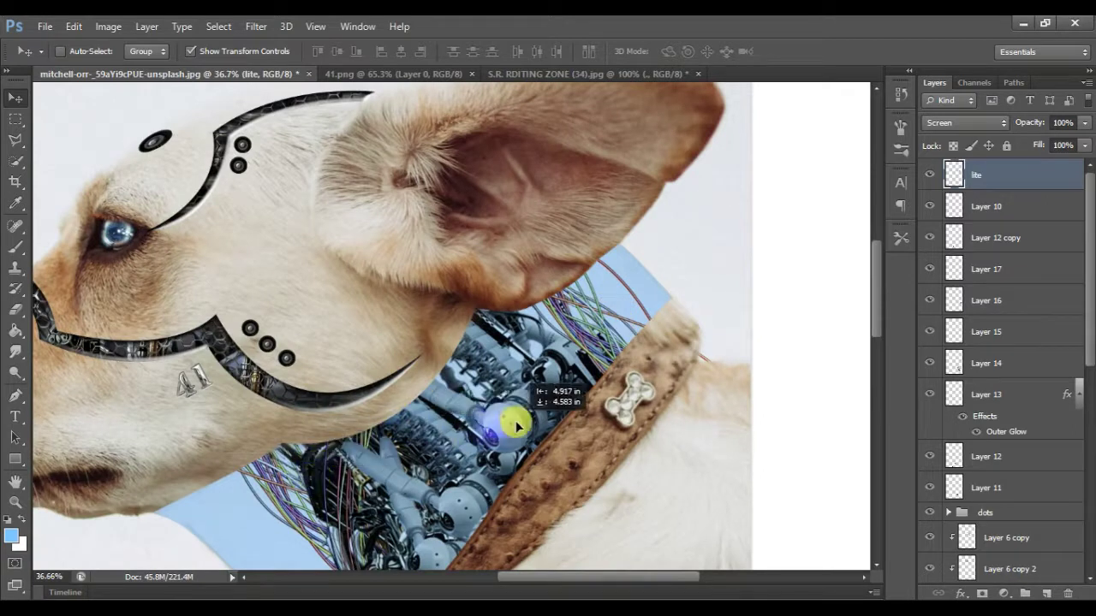
{"action": "key", "text": "shift+plus"}
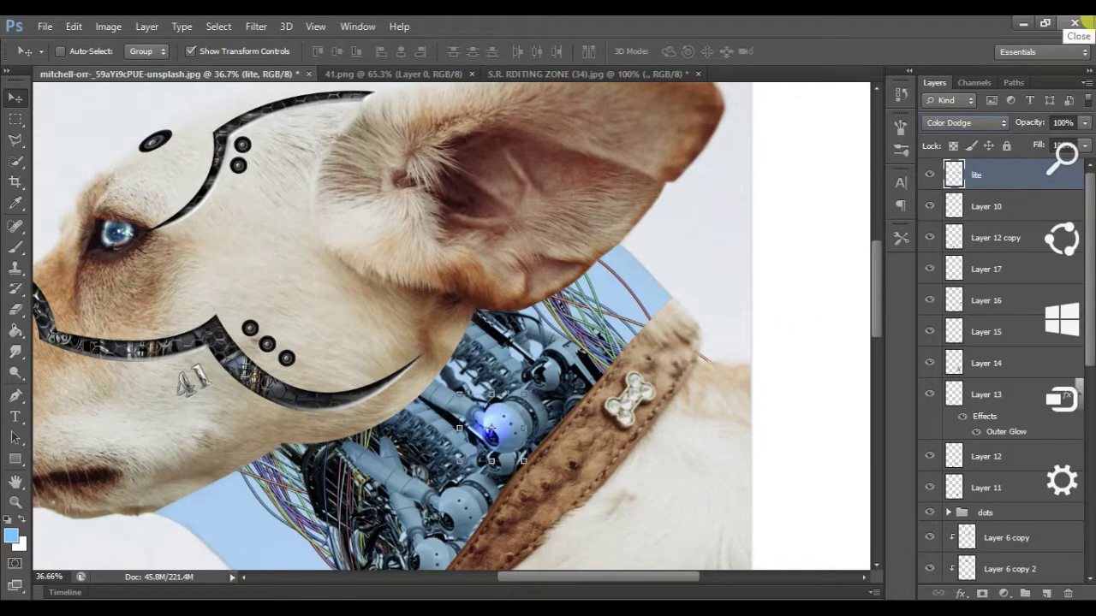
{"action": "key", "text": "shift+minus"}
{"action": "key", "text": "shift+minus"}
{"action": "key", "text": "shift+minus"}
{"action": "key", "text": "shift+minus"}
{"action": "key", "text": "shift+minus"}
{"action": "key", "text": "shift+minus"}
{"action": "key", "text": "shift+minus"}
{"action": "key", "text": "shift+minus"}
{"action": "key", "text": "shift+minus"}
{"action": "key", "text": "shift+minus"}
{"action": "key", "text": "shift+minus"}
{"action": "key", "text": "shift+minus"}
{"action": "key", "text": "shift+minus"}
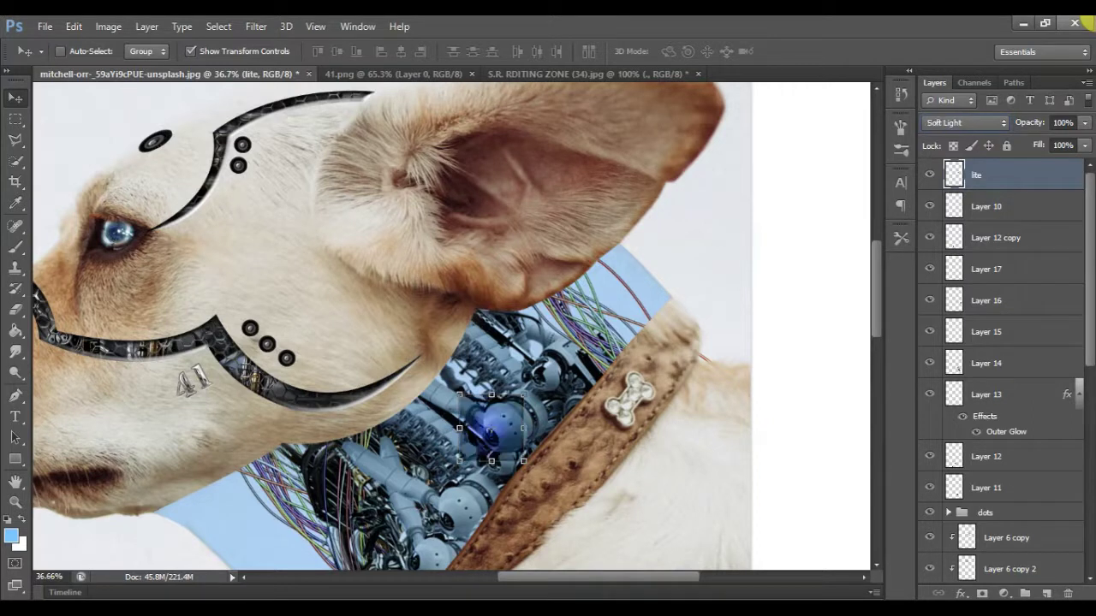
{"action": "key", "text": "shift+minus"}
{"action": "key", "text": "shift+minus"}
{"action": "mouse_move", "coordinate": [521, 469]}
{"action": "left_mouse_down"}
{"action": "mouse_move", "coordinate": [548, 399]}
{"action": "mouse_move", "coordinate": [458, 541]}
{"action": "left_mouse_up"}
Duplicate the lite copy 2 glow and place the copy below it in the layer stack
{"action": "left_click", "coordinate": [985, 206]}
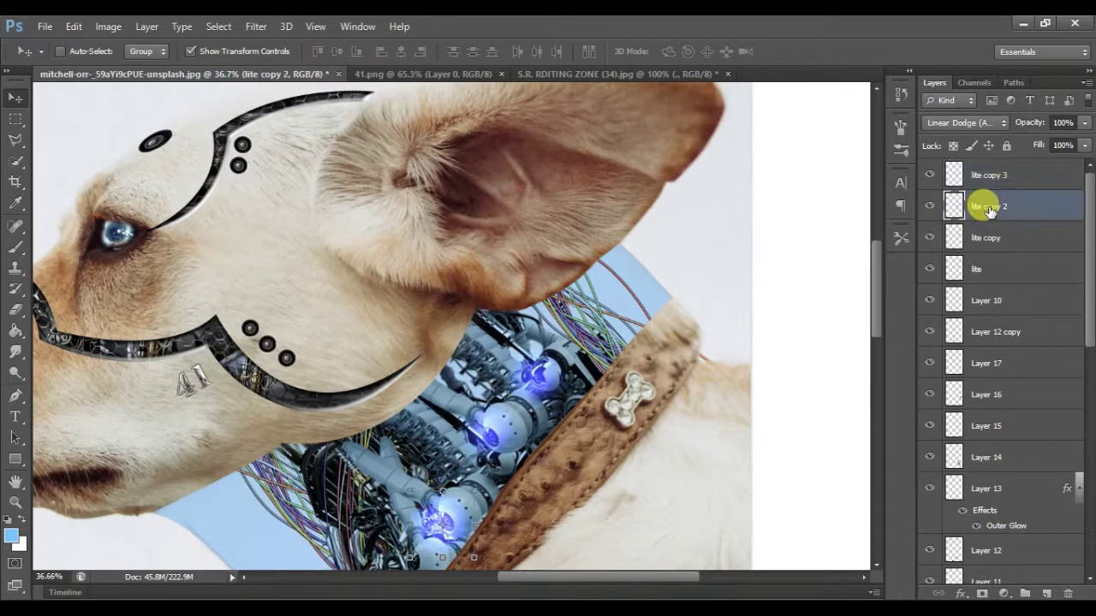
{"action": "key", "text": "ctrl+j"}
{"action": "left_click_drag", "start_coordinate": [510, 460], "coordinate": [511, 459]}
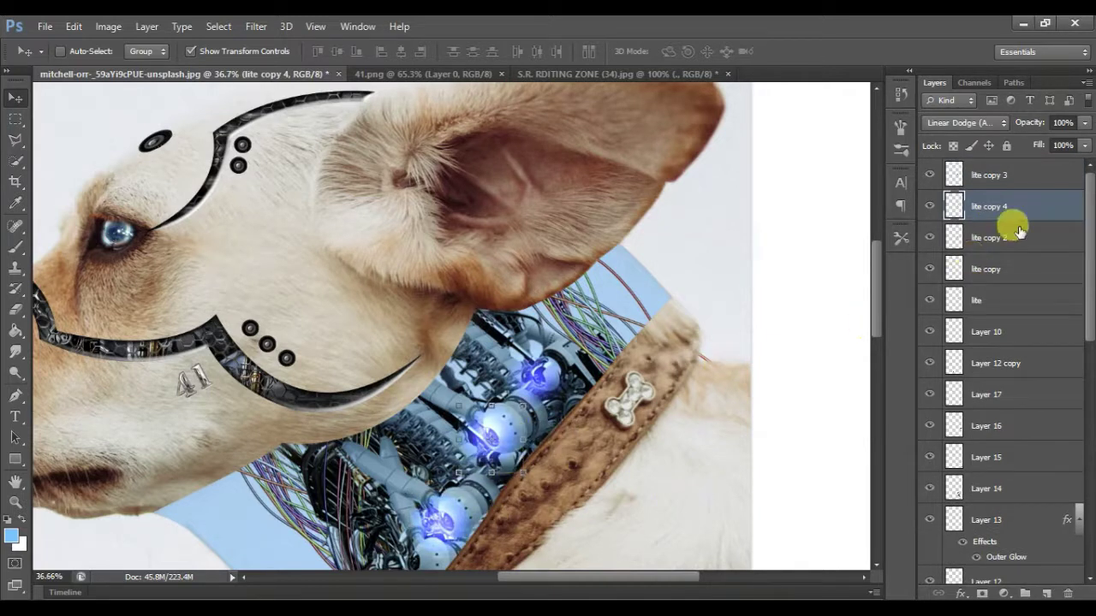
{"action": "left_click_drag", "start_coordinate": [997, 210], "coordinate": [995, 270]}
{"action": "scroll", "coordinate": [712, 366], "scroll_direction": "down", "scroll_amount": 3}
Duplicate another glow and move it onto the dog's eye
{"action": "key", "text": "ctrl+j"}
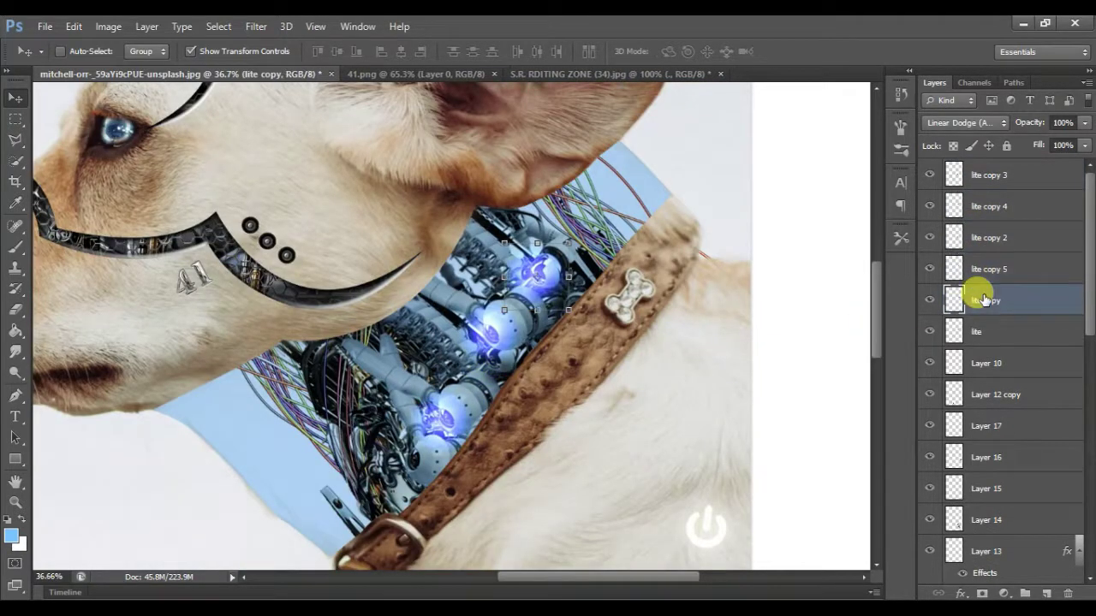
{"action": "mouse_move", "coordinate": [552, 274]}
{"action": "left_mouse_down"}
{"action": "mouse_move", "coordinate": [134, 134]}
{"action": "mouse_move", "coordinate": [180, 199]}
{"action": "left_mouse_up"}
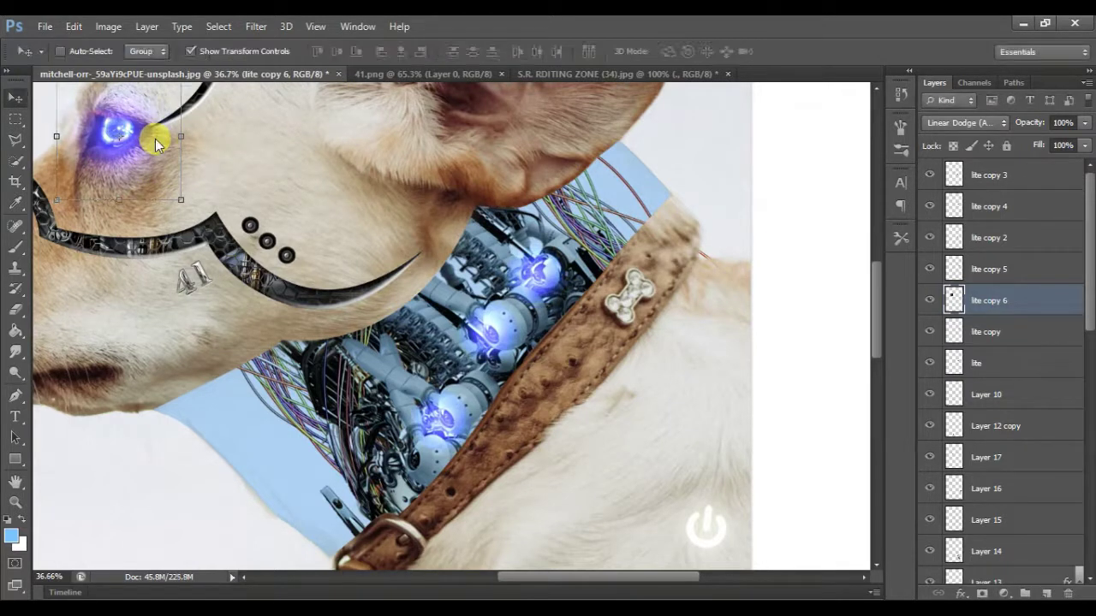
{"action": "left_click_drag", "start_coordinate": [122, 158], "coordinate": [119, 158]}
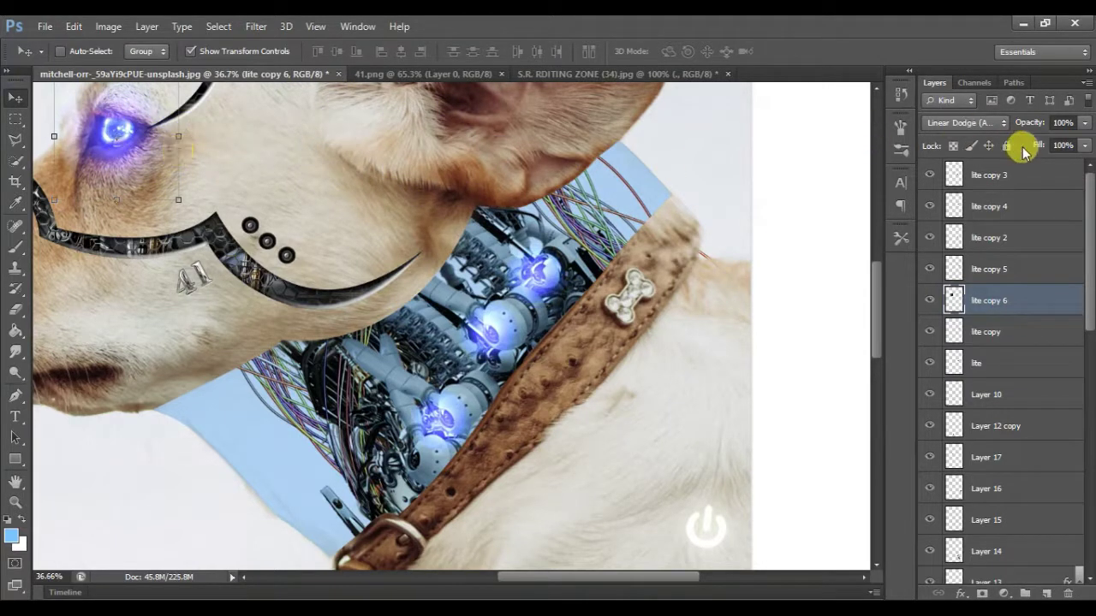
{"action": "scroll", "coordinate": [502, 257], "scroll_direction": "down", "scroll_amount": 3}
{"action": "scroll", "coordinate": [477, 254], "scroll_direction": "up", "scroll_amount": 2}
Lower the eye glow layer's Fill to 69%
{"action": "left_click", "coordinate": [1062, 145]}
{"action": "left_click_drag", "start_coordinate": [1085, 141], "coordinate": [1069, 139]}
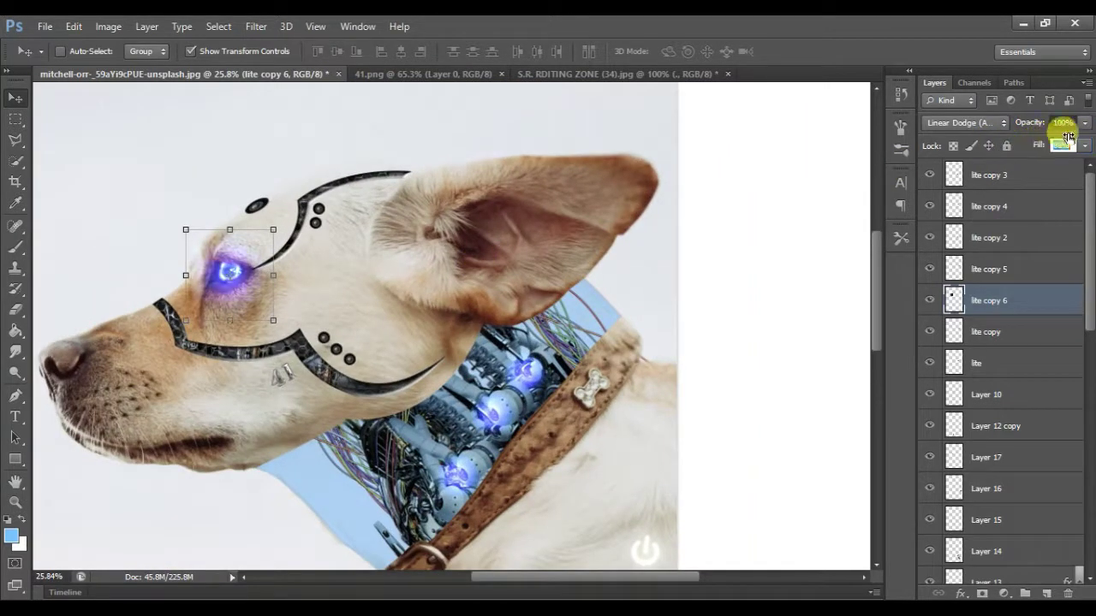
{"action": "left_click_drag", "start_coordinate": [1040, 144], "coordinate": [1017, 144]}
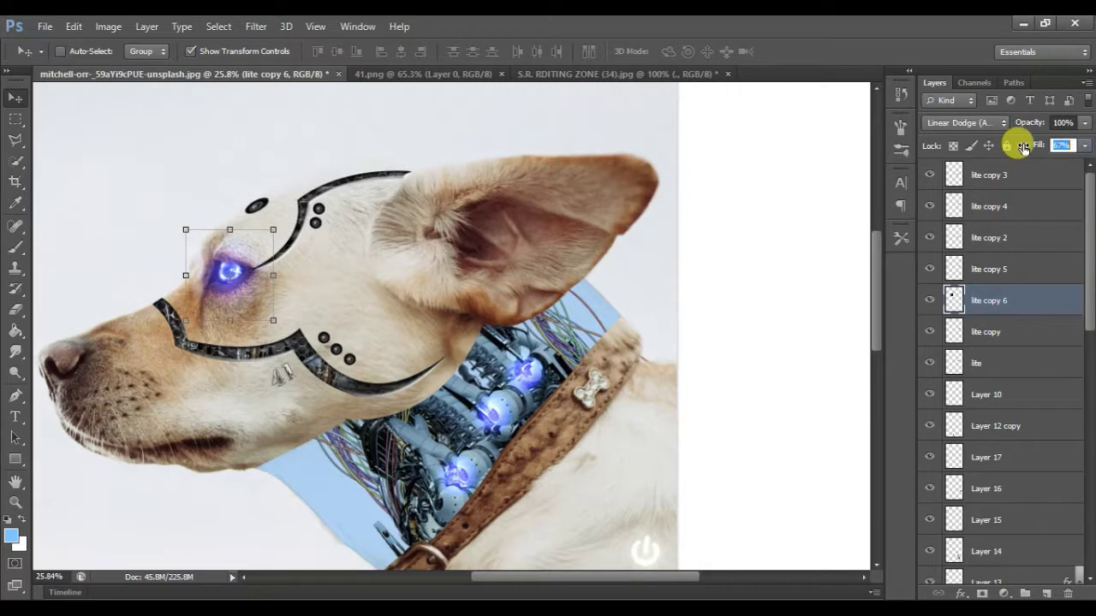
{"action": "left_click_drag", "start_coordinate": [518, 351], "coordinate": [518, 351]}
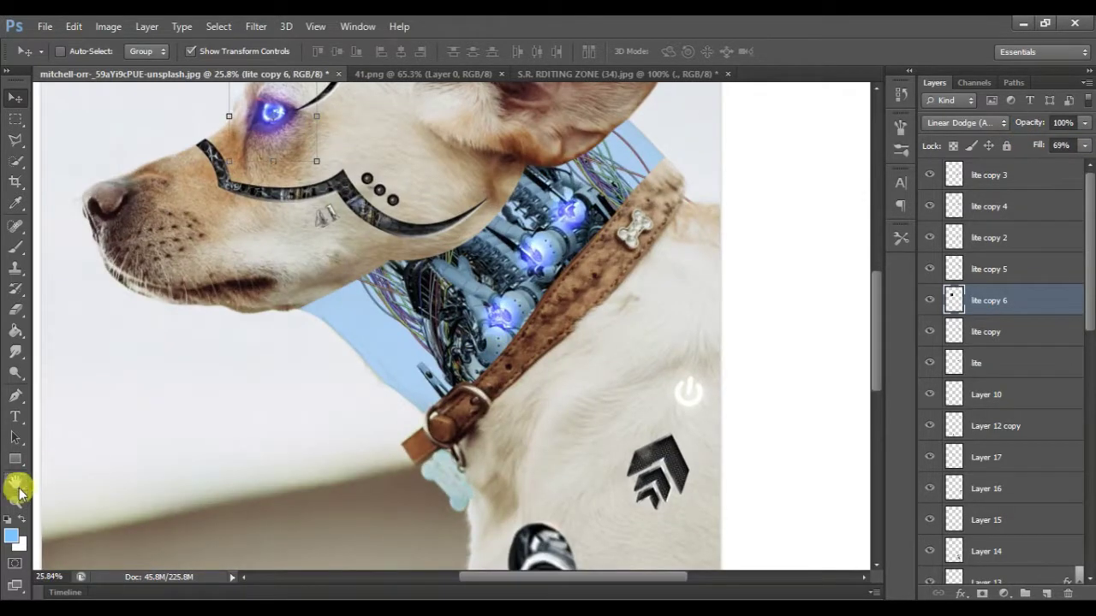
{"action": "left_click", "coordinate": [16, 249]}
Add a new layer above lite copy 3 and set the foreground colour to pink #ff7a80
{"action": "left_click", "coordinate": [73, 51]}
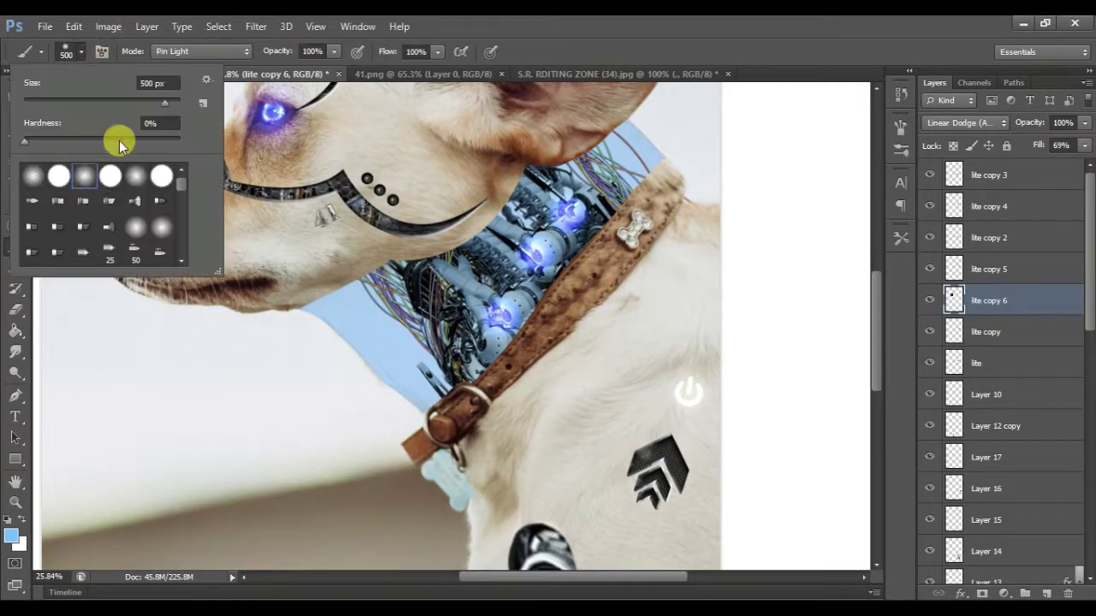
{"action": "left_click", "coordinate": [103, 368]}
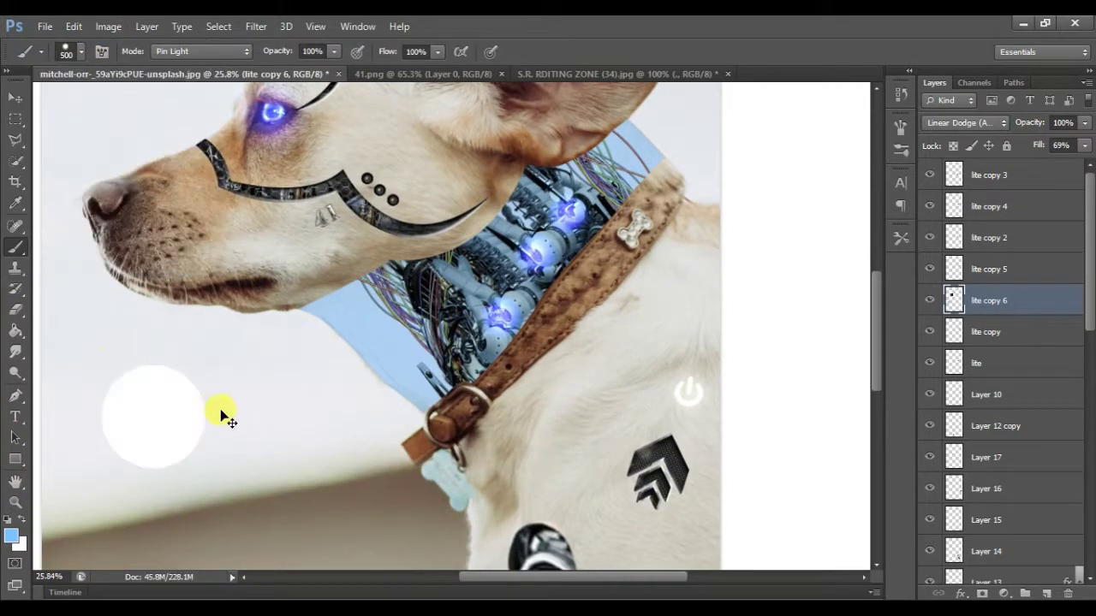
{"action": "left_click", "coordinate": [1001, 178]}
{"action": "left_click", "coordinate": [1046, 593]}
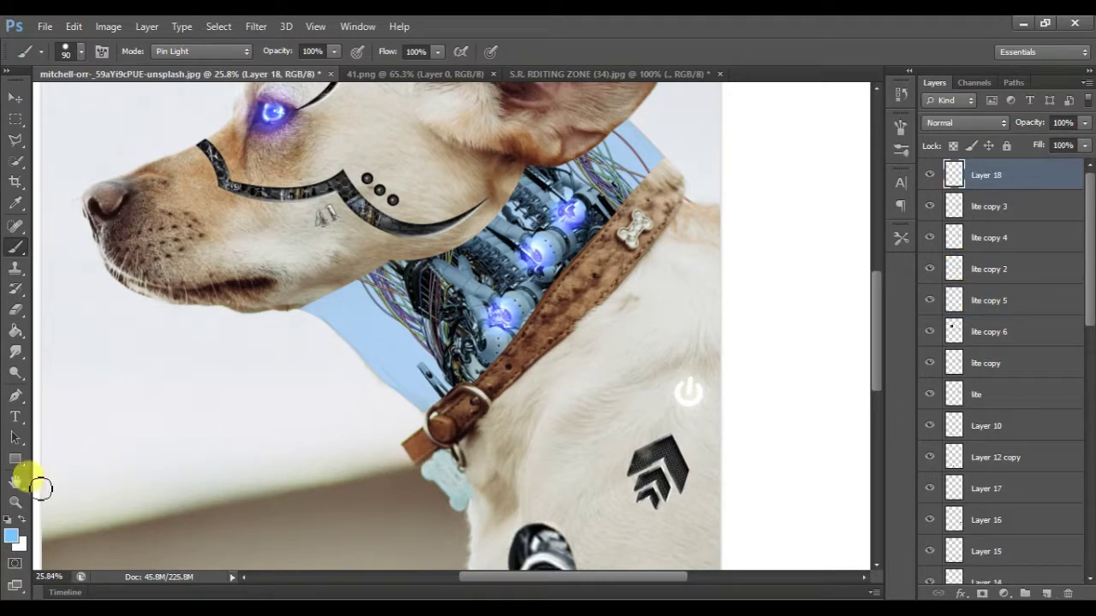
{"action": "left_click", "coordinate": [11, 535]}
{"action": "left_click_drag", "start_coordinate": [891, 257], "coordinate": [891, 214]}
{"action": "left_click", "coordinate": [774, 212]}
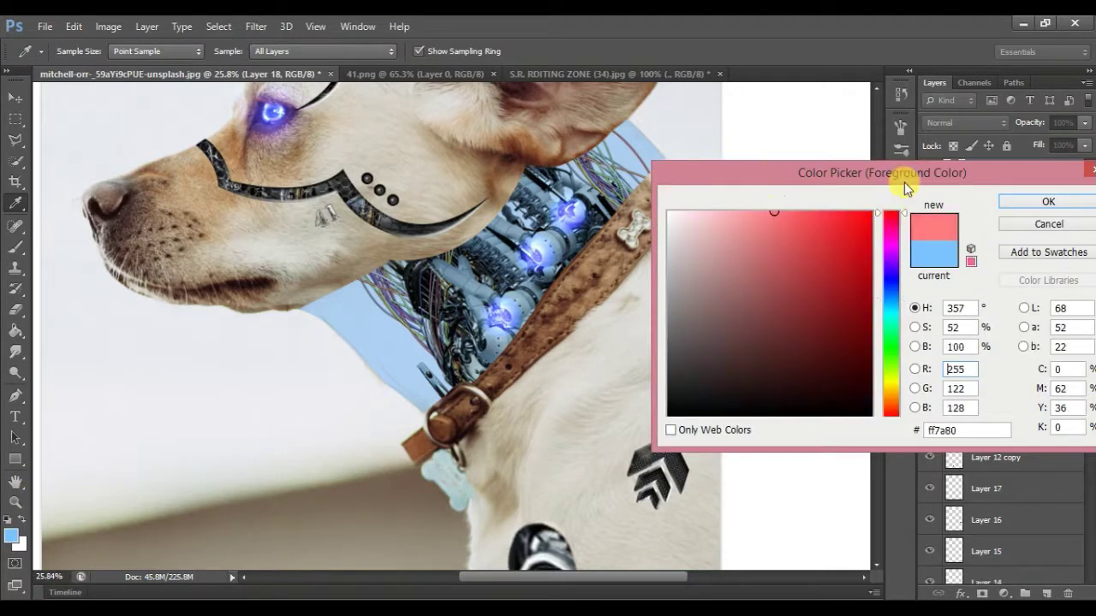
{"action": "left_click", "coordinate": [1047, 201]}
Paint a pink dot on a neck light and set the layer to Screen
{"action": "key", "text": "b"}
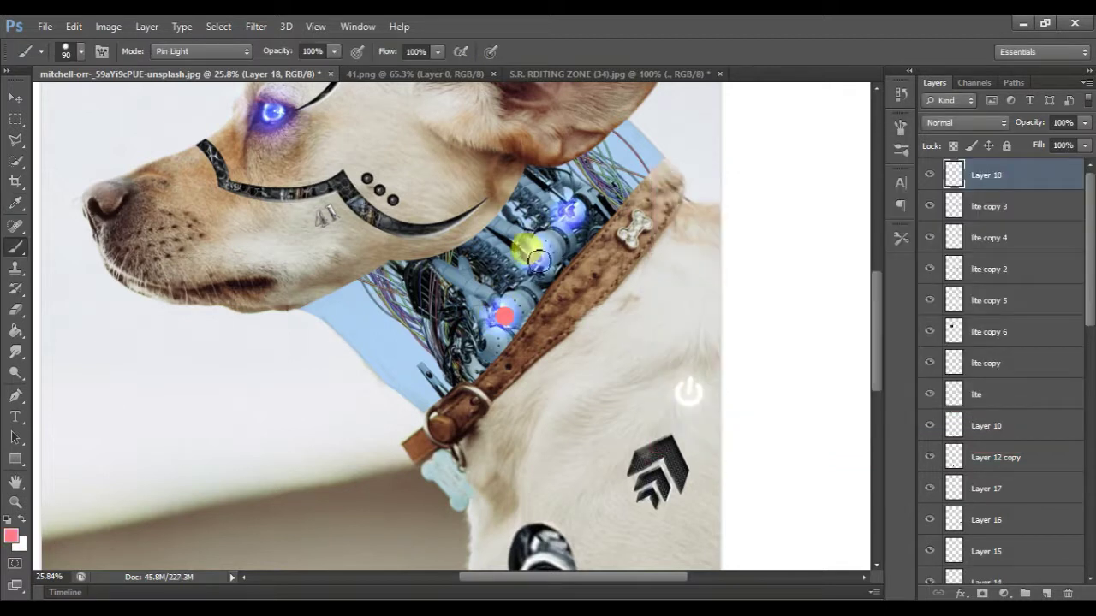
{"action": "left_click", "coordinate": [538, 258]}
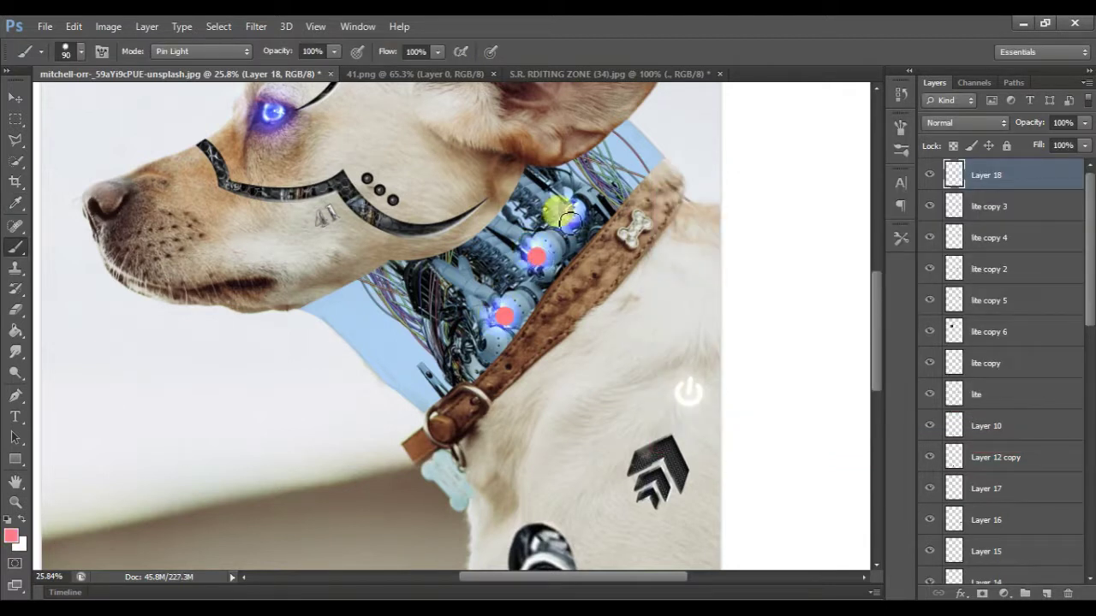
{"action": "left_click", "coordinate": [972, 125]}
{"action": "left_click", "coordinate": [976, 268]}
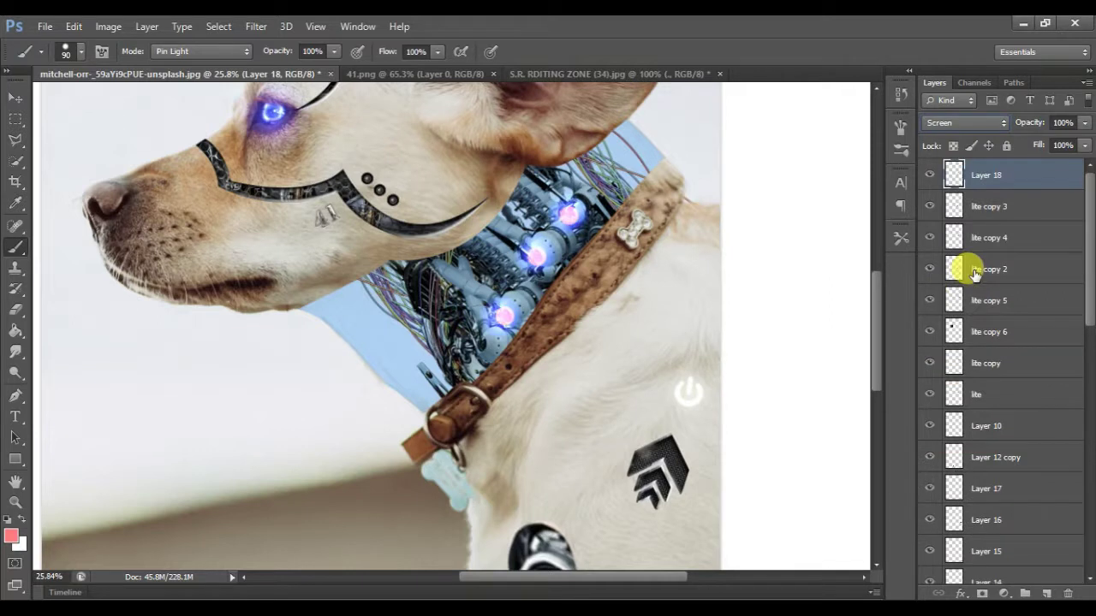
{"action": "scroll", "coordinate": [685, 215], "scroll_direction": "up", "scroll_amount": 2}
{"action": "scroll", "coordinate": [366, 319], "scroll_direction": "up", "scroll_amount": 2}
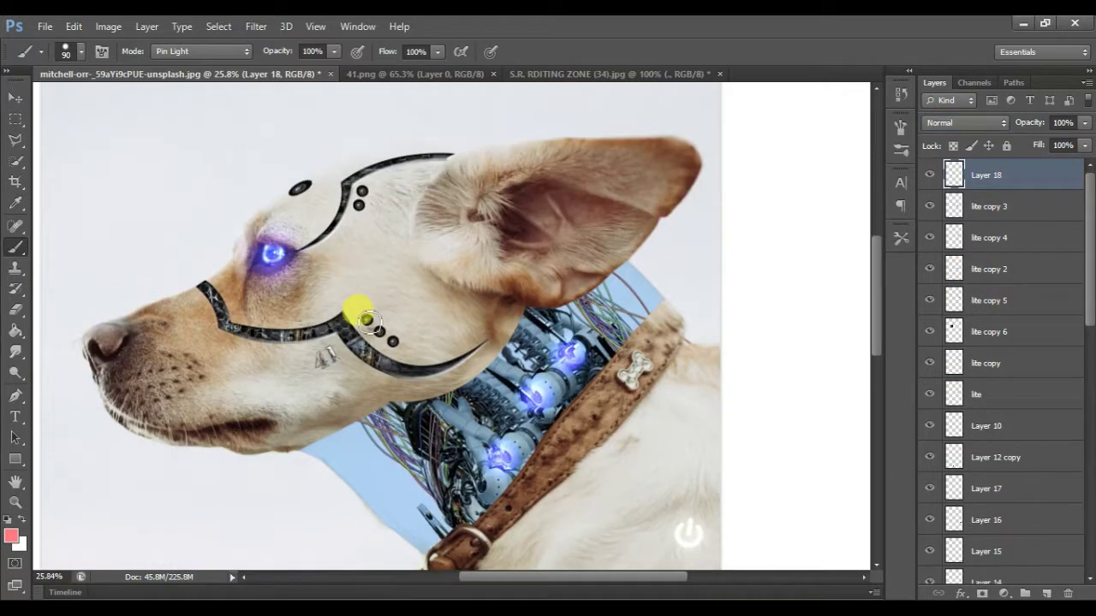
Paint pink dots over the head's black dots, keep Screen mode, and lower the layer's fill
{"action": "left_click_drag", "start_coordinate": [370, 323], "coordinate": [383, 335]}
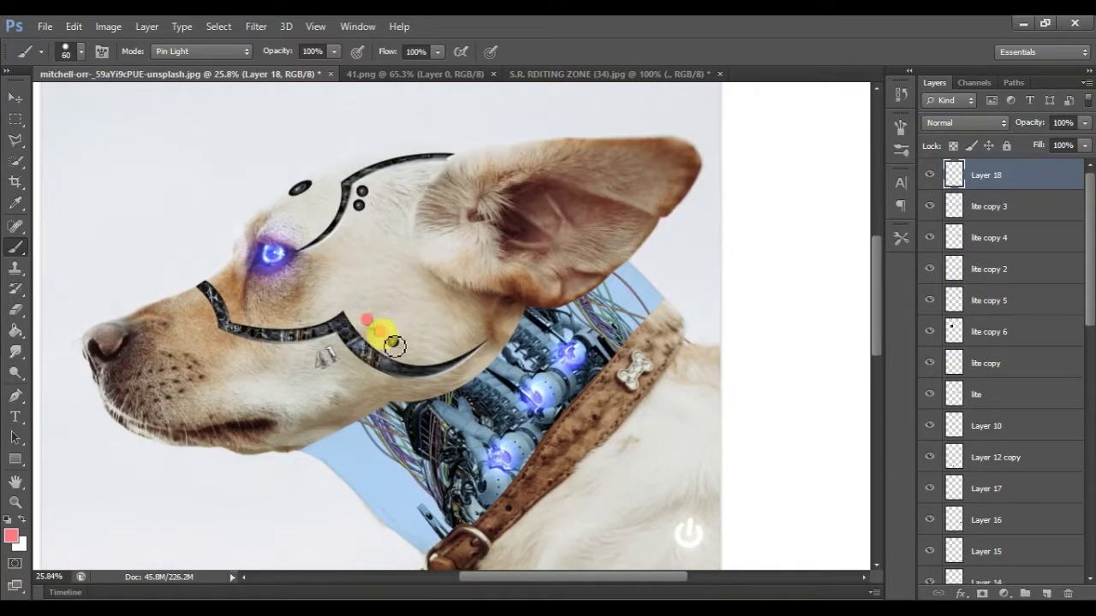
{"action": "left_click", "coordinate": [365, 207]}
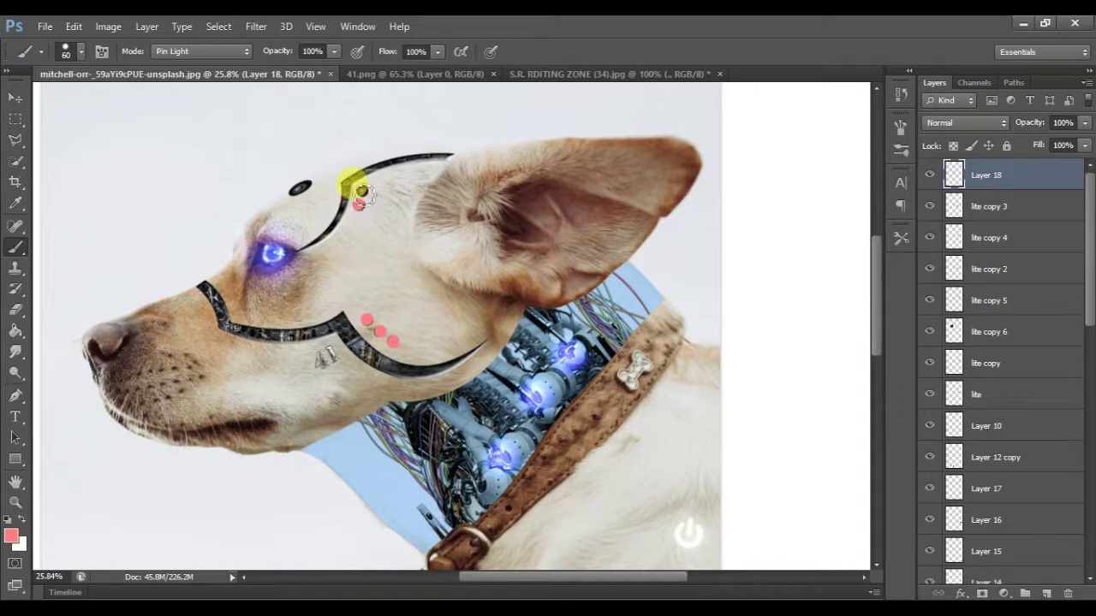
{"action": "left_click", "coordinate": [364, 195]}
{"action": "left_click", "coordinate": [965, 123]}
{"action": "left_click", "coordinate": [937, 268]}
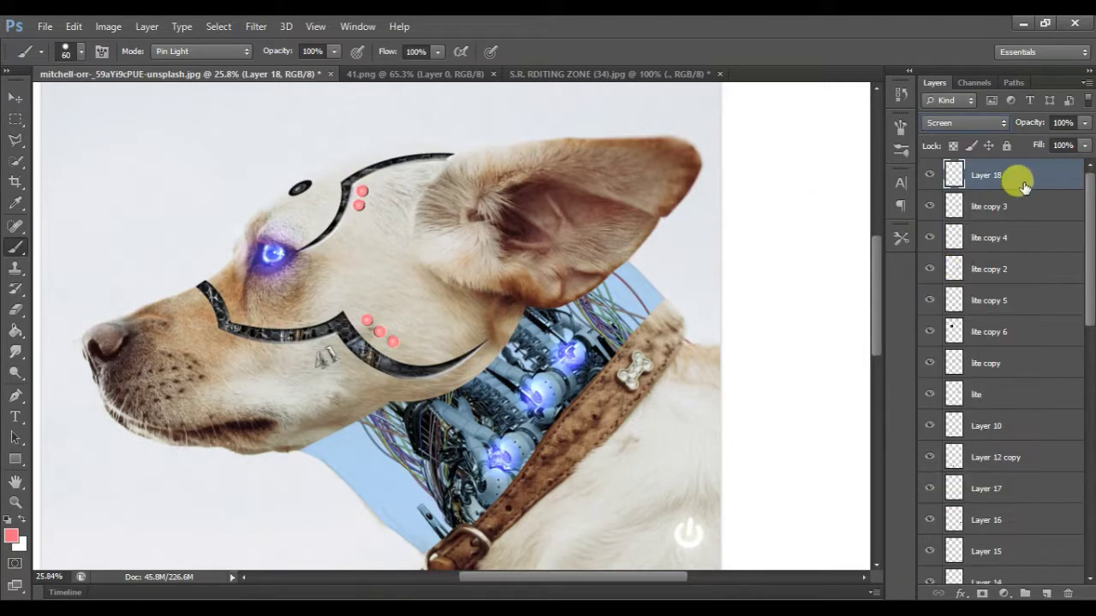
{"action": "left_click_drag", "start_coordinate": [1037, 150], "coordinate": [1026, 152]}
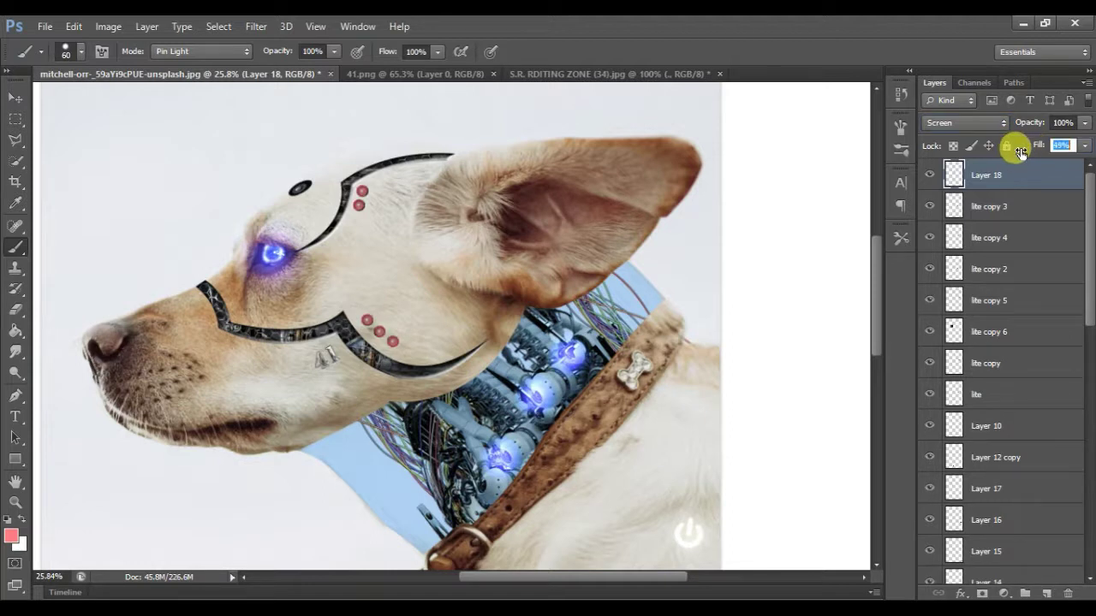
Duplicate the pink dots layer and give the copy a 4.5-pixel Gaussian Blur
{"action": "key", "text": "ctrl+j"}
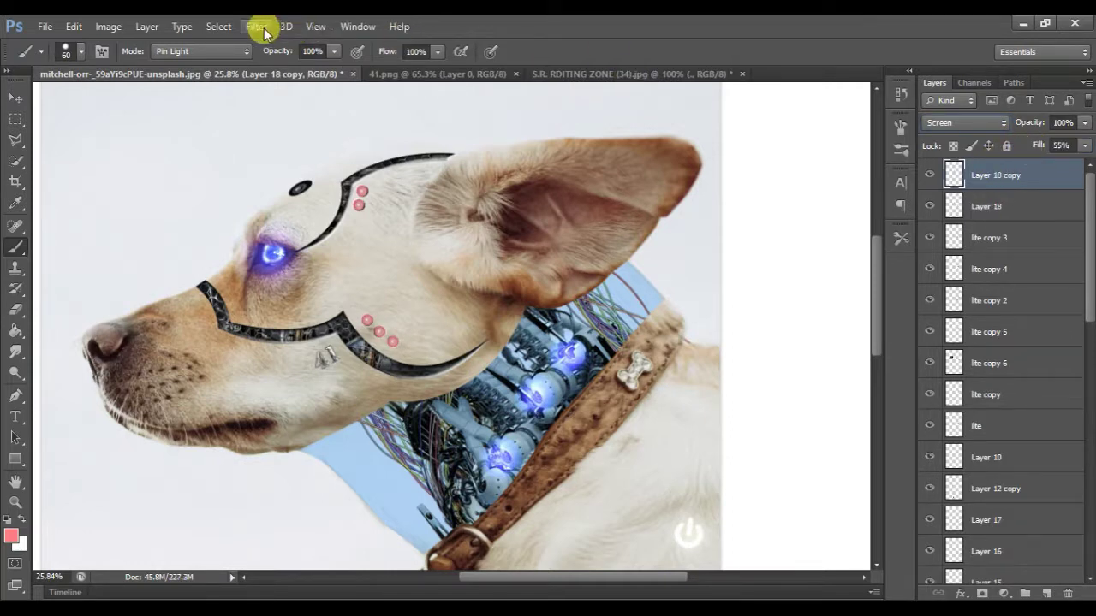
{"action": "left_click", "coordinate": [256, 26]}
{"action": "left_click", "coordinate": [448, 226]}
{"action": "left_click_drag", "start_coordinate": [800, 385], "coordinate": [521, 433]}
{"action": "left_click", "coordinate": [988, 191]}
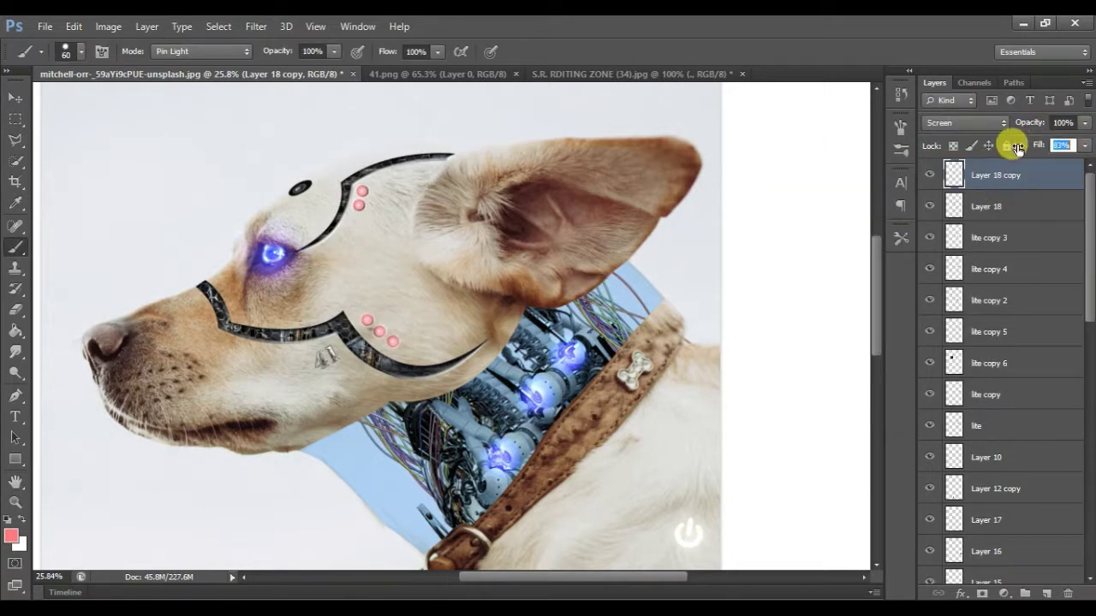
{"action": "type", "text": "100"}
Position the copied red lights on the dog's forehead and lower their fill to 15%
{"action": "left_click", "coordinate": [16, 100]}
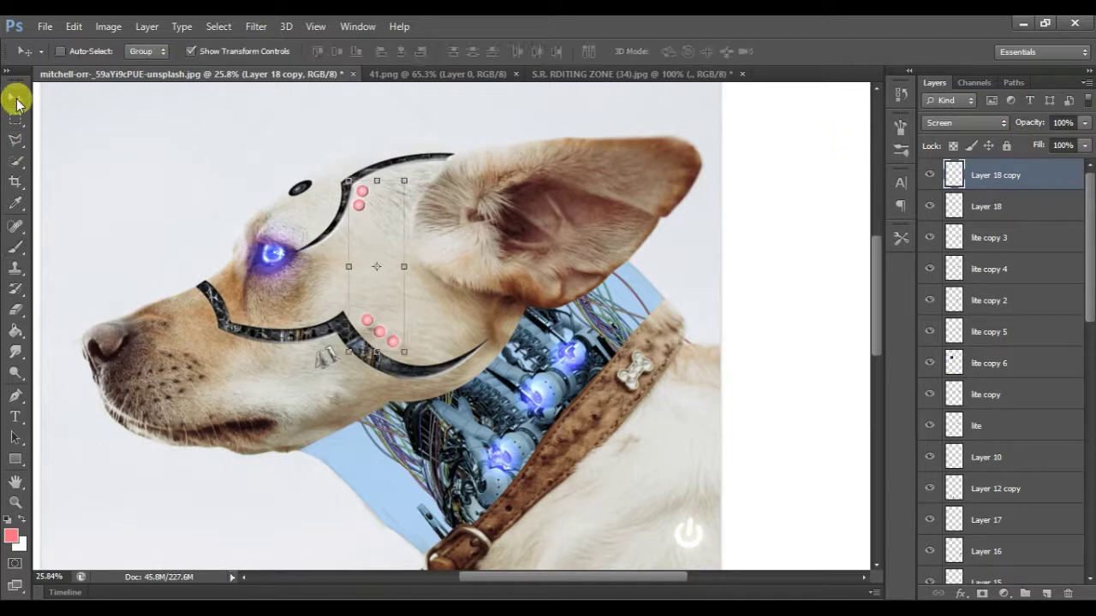
{"action": "key", "text": "Up"}
{"action": "left_click_drag", "start_coordinate": [406, 357], "coordinate": [442, 363]}
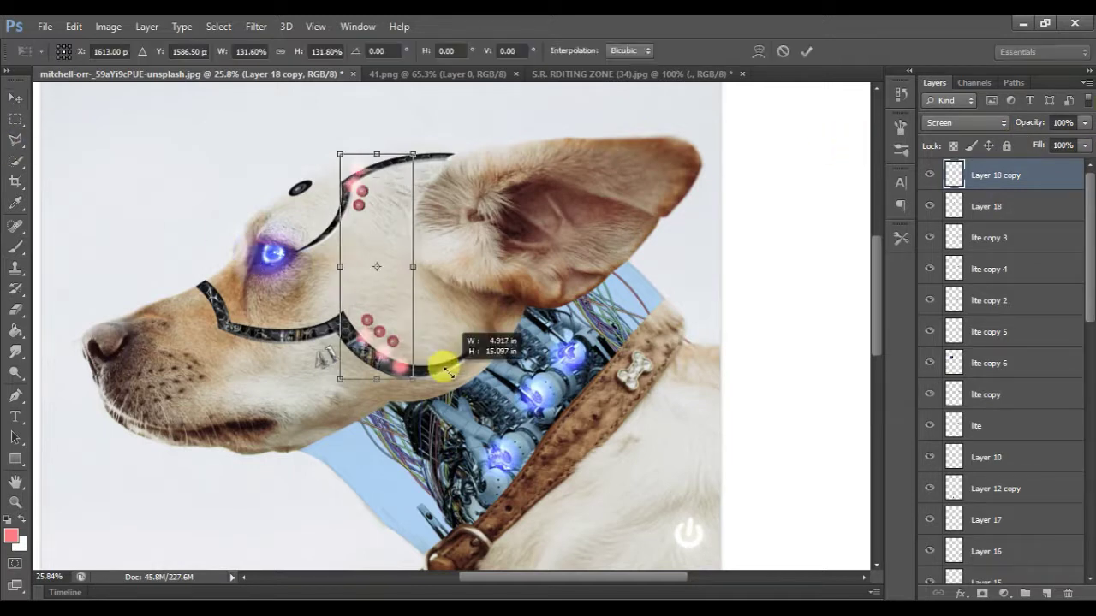
{"action": "key", "text": "ctrl+z"}
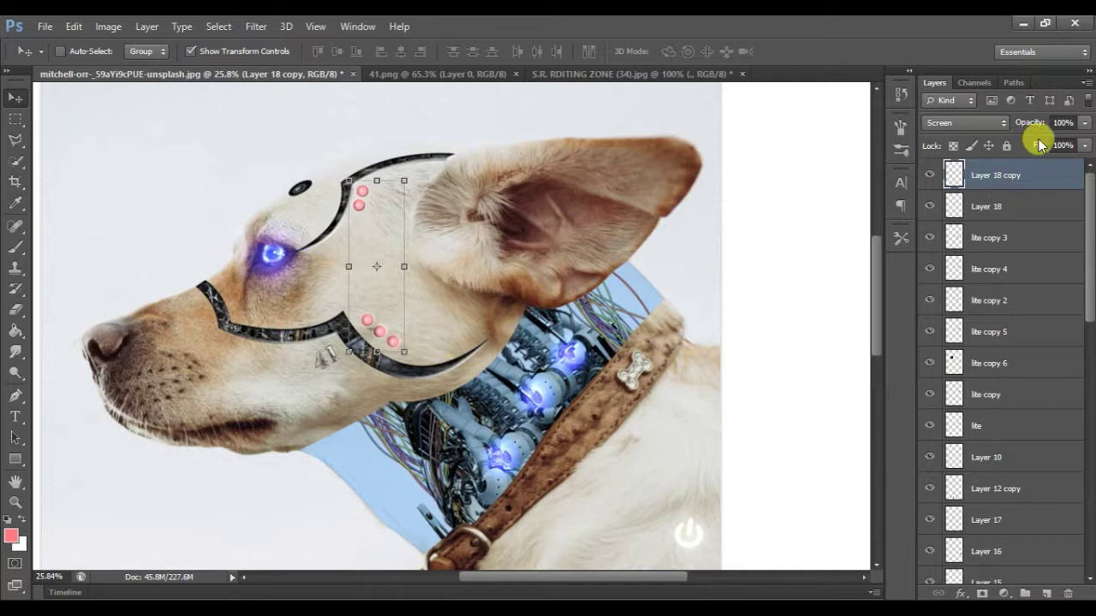
{"action": "left_click_drag", "start_coordinate": [1038, 140], "coordinate": [939, 162]}
Fit the image in view and duplicate the original dog photo layer again
{"action": "key", "text": "ctrl+0"}
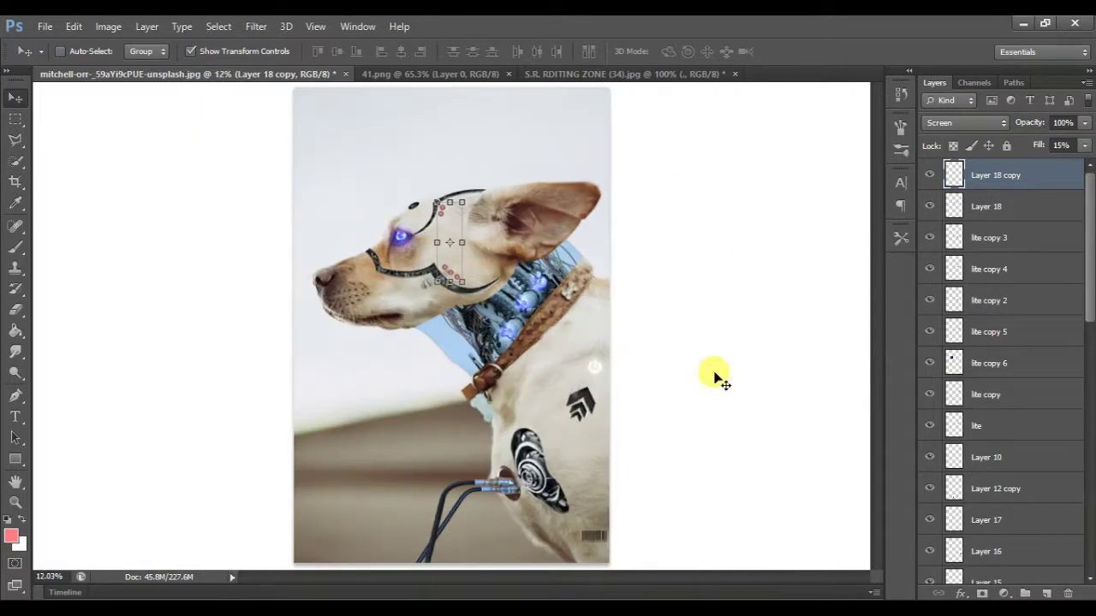
{"action": "scroll", "coordinate": [985, 480], "scroll_direction": "down", "scroll_amount": 10}
{"action": "left_click", "coordinate": [976, 569]}
{"action": "key", "text": "ctrl+j"}
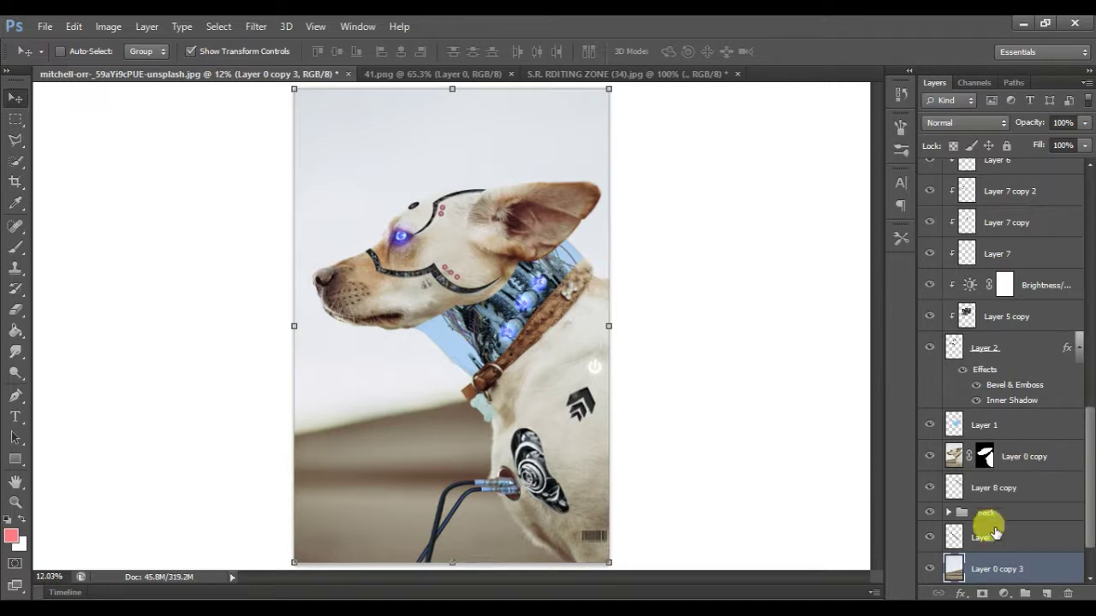
Open BG.png from Desktop > photoshop material > CYBER-SD > Background
{"action": "scroll", "coordinate": [984, 521], "scroll_direction": "down", "scroll_amount": 1}
{"action": "key", "text": "ctrl+o"}
{"action": "left_click", "coordinate": [603, 147]}
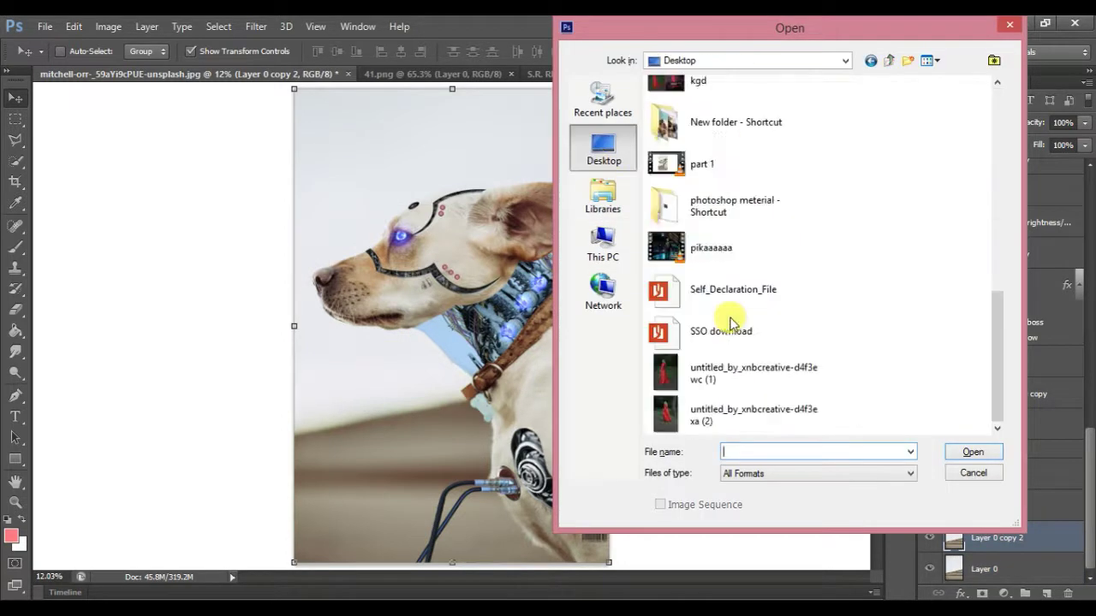
{"action": "double_click", "coordinate": [725, 210]}
{"action": "double_click", "coordinate": [695, 107]}
{"action": "double_click", "coordinate": [692, 115]}
{"action": "left_click", "coordinate": [925, 137]}
{"action": "left_click", "coordinate": [963, 454]}
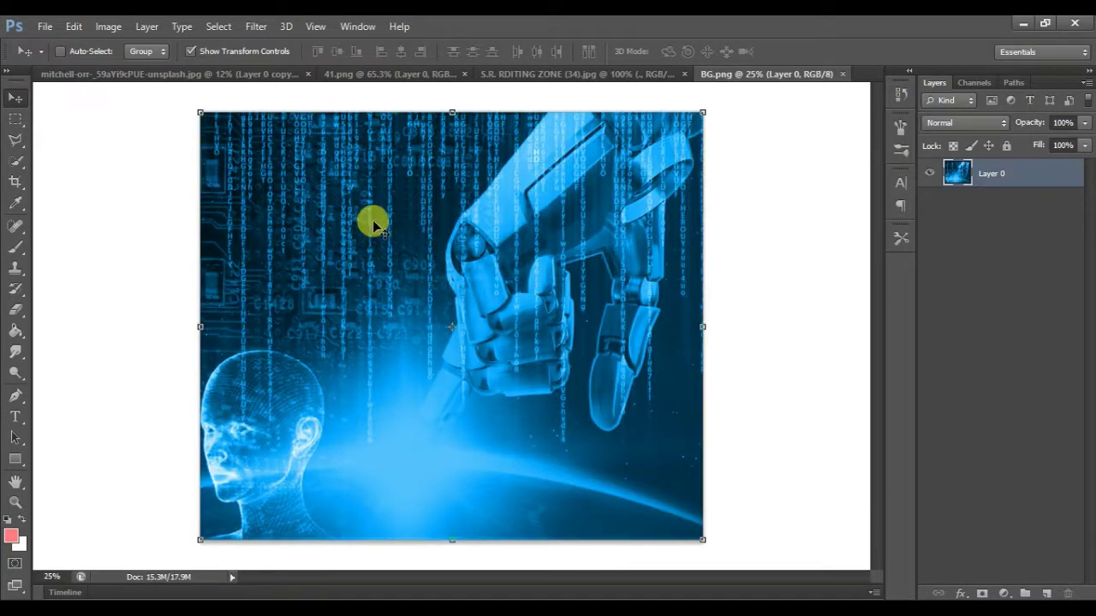
Bring the blue background into the dog document above Layer 0 copy 3, scaled to fill the canvas
{"action": "left_click_drag", "start_coordinate": [372, 220], "coordinate": [364, 352]}
{"action": "scroll", "coordinate": [995, 506], "scroll_direction": "down", "scroll_amount": 2}
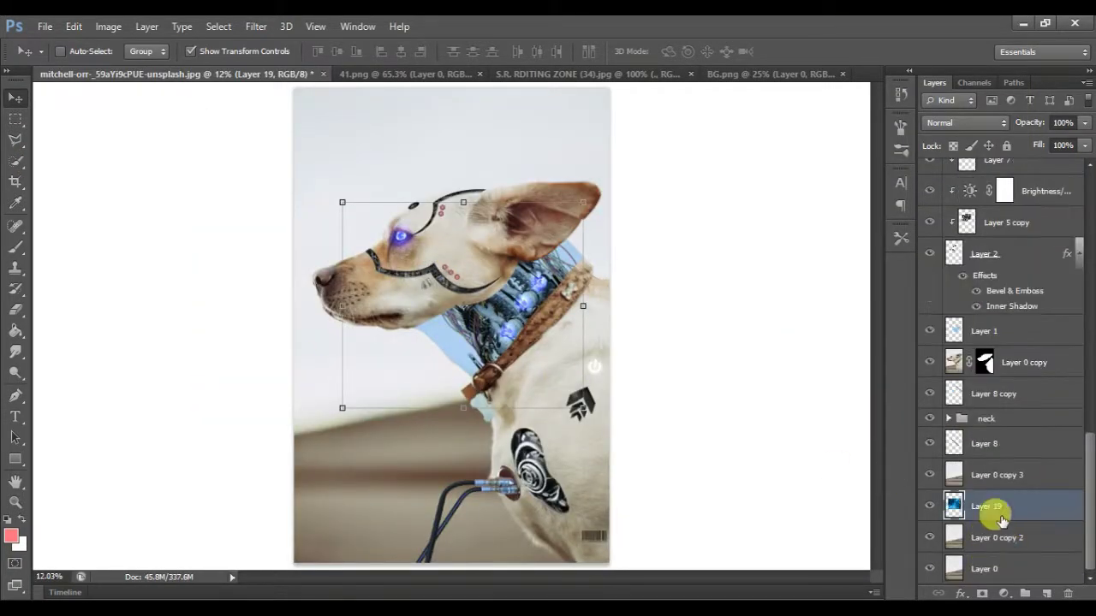
{"action": "left_click_drag", "start_coordinate": [995, 505], "coordinate": [993, 471]}
{"action": "key", "text": "ctrl+t"}
{"action": "left_click_drag", "start_coordinate": [807, 508], "coordinate": [729, 530]}
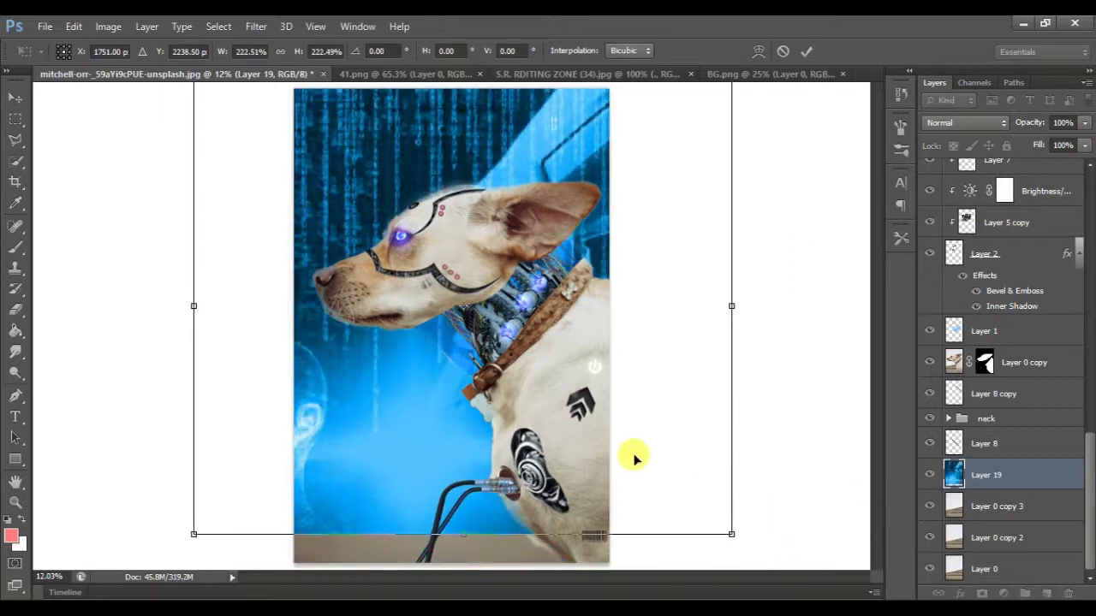
{"action": "left_click_drag", "start_coordinate": [493, 127], "coordinate": [484, 60]}
{"action": "key", "text": "Return"}
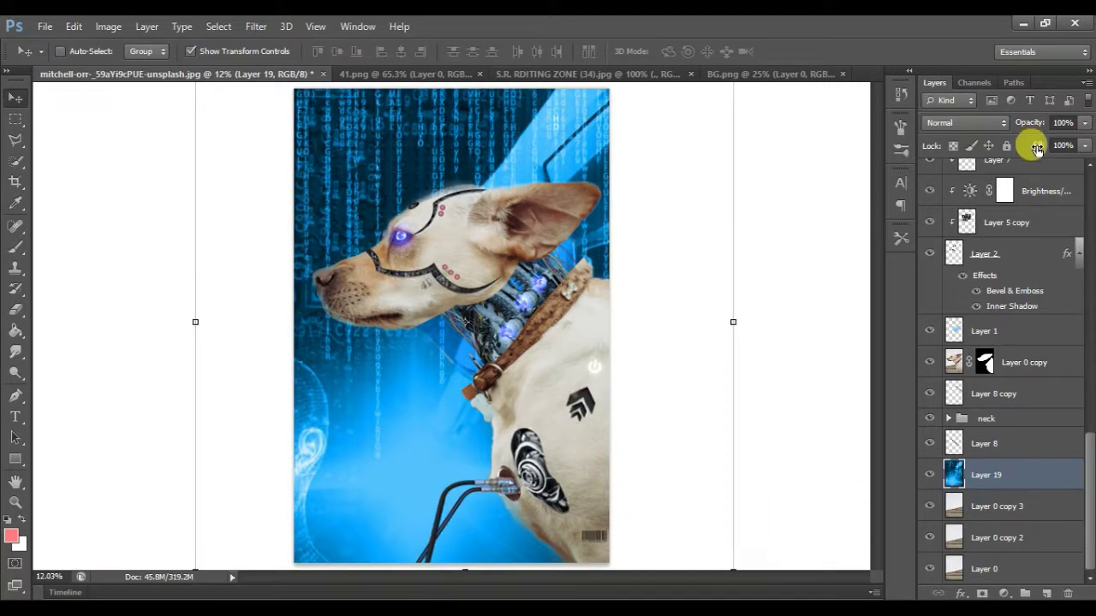
Blend the blue background layer with Multiply at 19% fill
{"action": "left_click_drag", "start_coordinate": [1038, 145], "coordinate": [912, 154]}
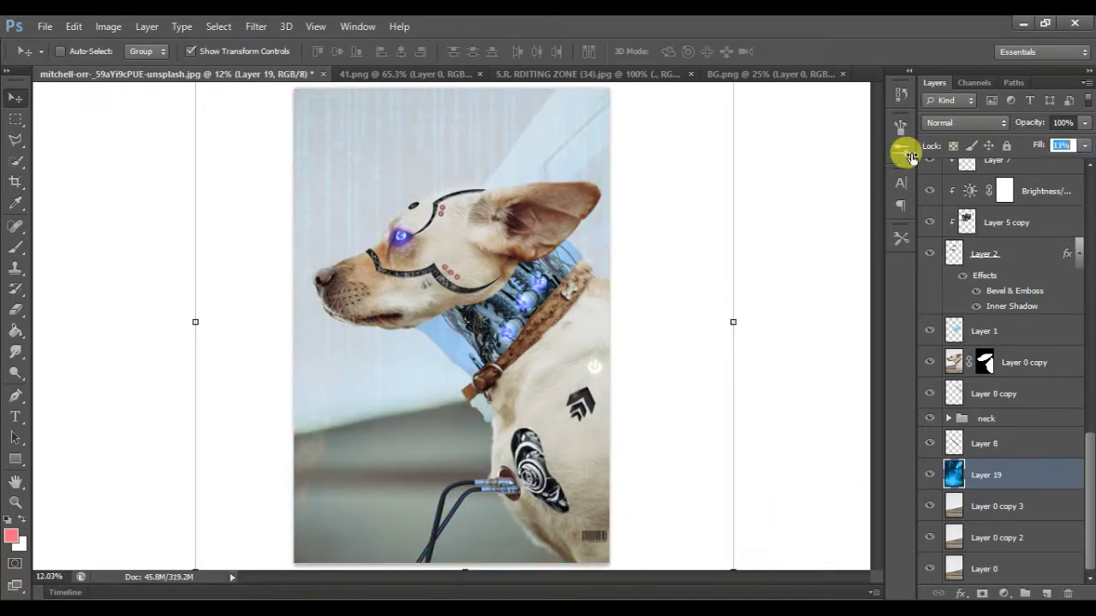
{"action": "mouse_move", "coordinate": [1025, 143]}
{"action": "left_mouse_down"}
{"action": "mouse_move", "coordinate": [1037, 144]}
{"action": "mouse_move", "coordinate": [1022, 154]}
{"action": "left_mouse_up"}
{"action": "scroll", "coordinate": [999, 126], "scroll_direction": "down", "scroll_amount": 4}
{"action": "scroll", "coordinate": [998, 127], "scroll_direction": "up", "scroll_amount": 1}
{"action": "left_click", "coordinate": [579, 284]}
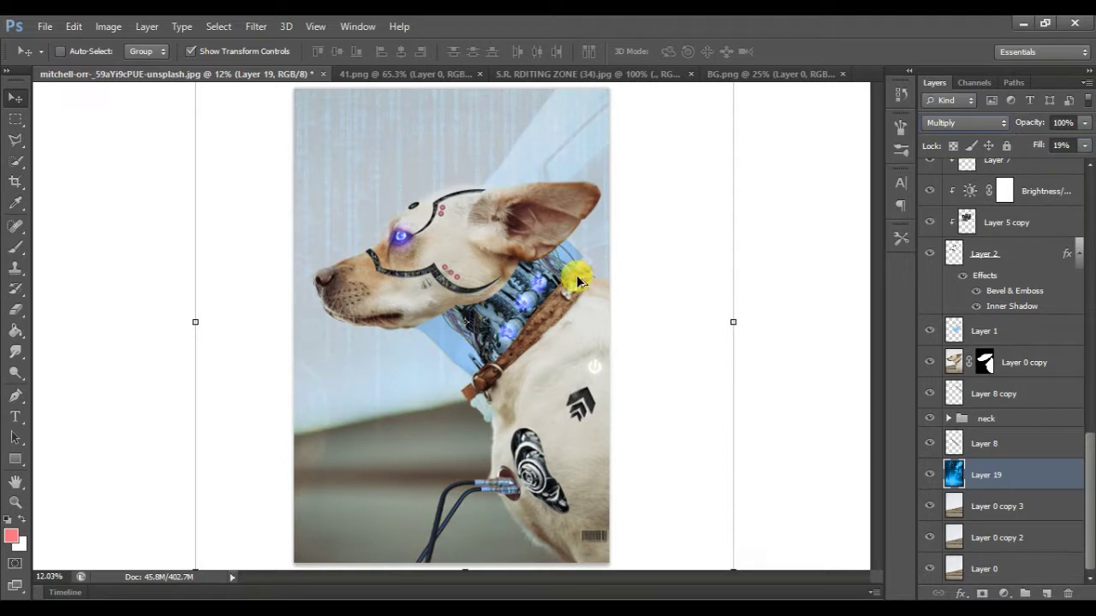
{"action": "scroll", "coordinate": [416, 237], "scroll_direction": "up", "scroll_amount": 5}
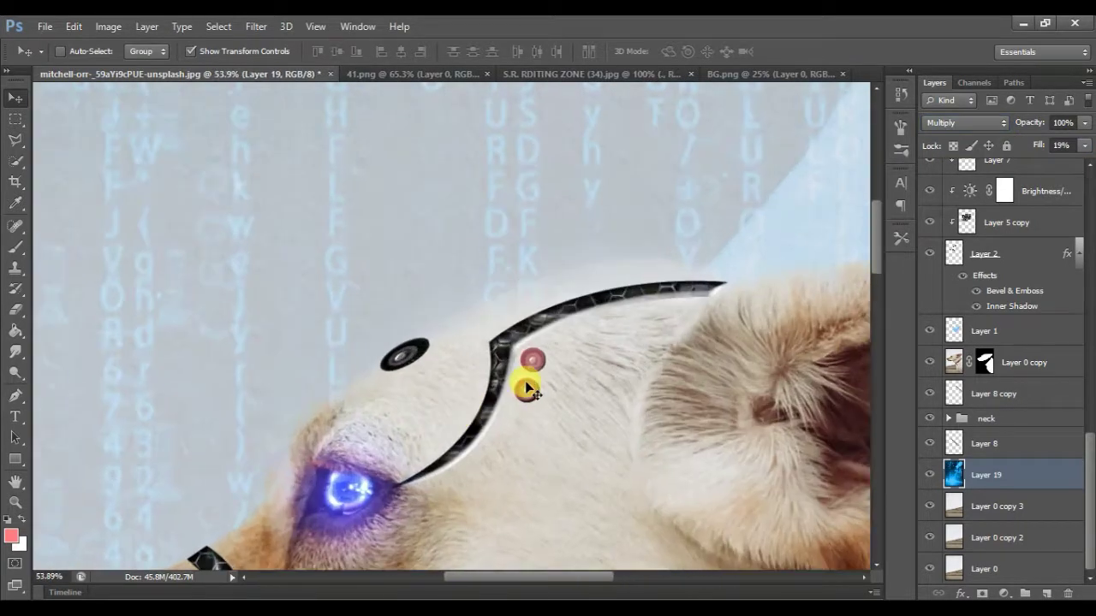
Paint white on the dog photo layer's mask with a brush to reveal more forehead fur
{"action": "key", "text": "b"}
{"action": "left_click", "coordinate": [982, 362]}
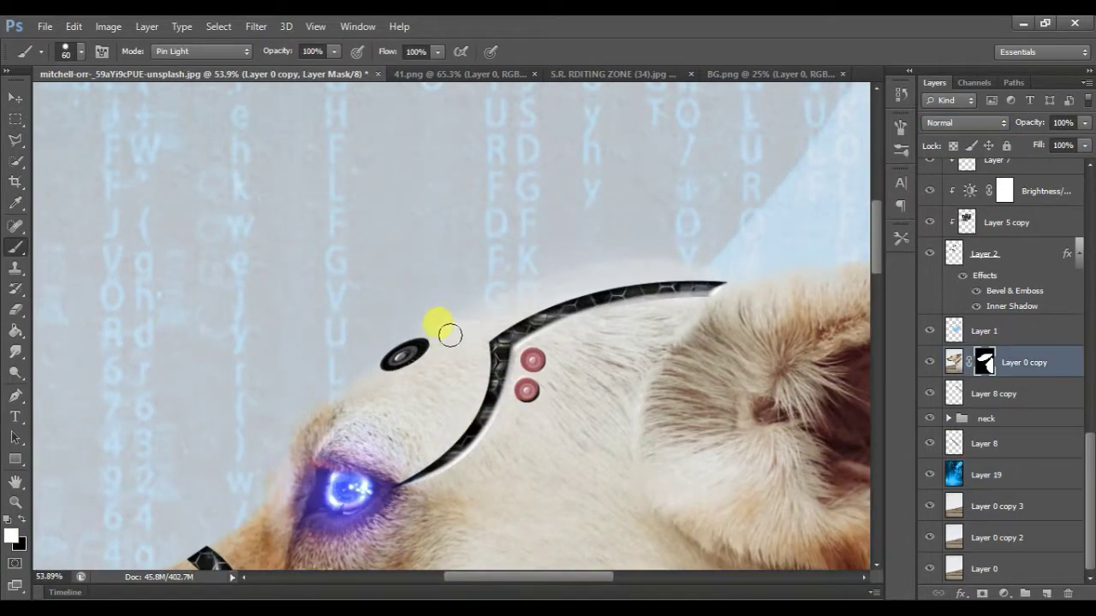
{"action": "left_click_drag", "start_coordinate": [462, 321], "coordinate": [524, 300]}
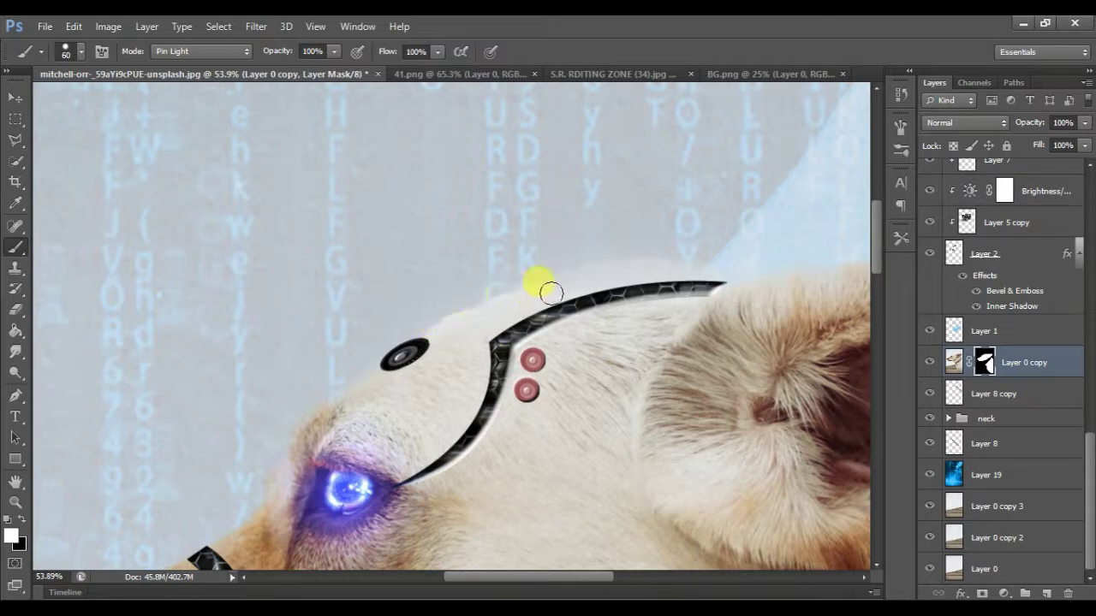
{"action": "left_click", "coordinate": [80, 52]}
{"action": "left_click", "coordinate": [74, 171]}
{"action": "key", "text": "Return"}
{"action": "mouse_move", "coordinate": [441, 344]}
{"action": "left_mouse_down"}
{"action": "mouse_move", "coordinate": [579, 285]}
{"action": "mouse_move", "coordinate": [744, 290]}
{"action": "left_mouse_up"}
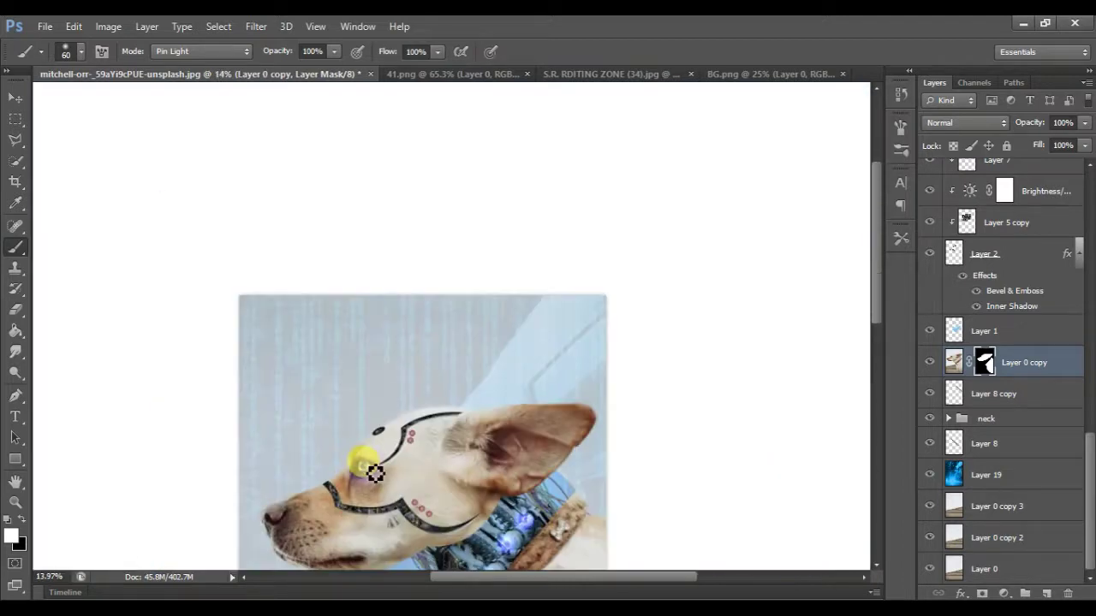
Add a Color Balance adjustment clipped to the dog photo layer, adjusting the blue setting
{"action": "scroll", "coordinate": [428, 452], "scroll_direction": "down", "scroll_amount": 3}
{"action": "scroll", "coordinate": [368, 452], "scroll_direction": "down", "scroll_amount": 2}
{"action": "scroll", "coordinate": [391, 342], "scroll_direction": "down", "scroll_amount": 1}
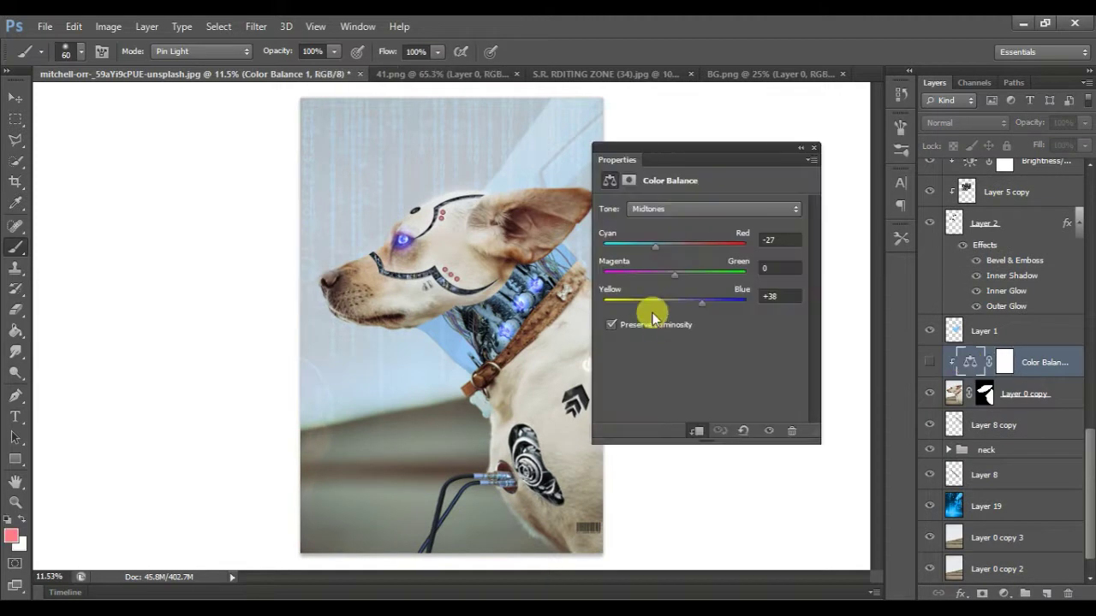
{"action": "left_click_drag", "start_coordinate": [700, 302], "coordinate": [709, 299]}
{"action": "left_click", "coordinate": [813, 148]}
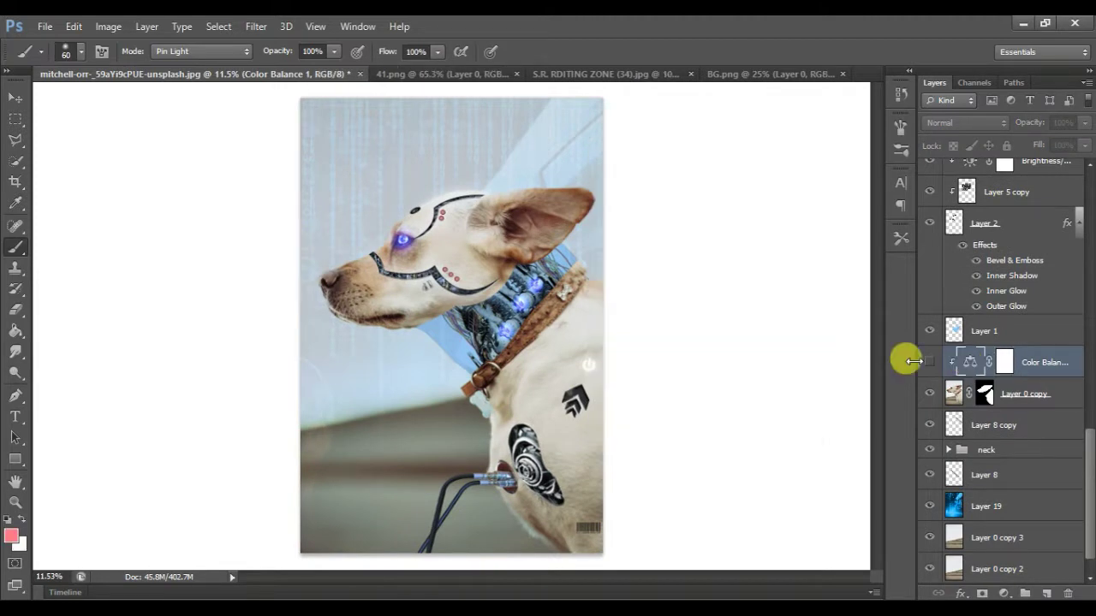
{"action": "scroll", "coordinate": [537, 302], "scroll_direction": "up", "scroll_amount": 8}
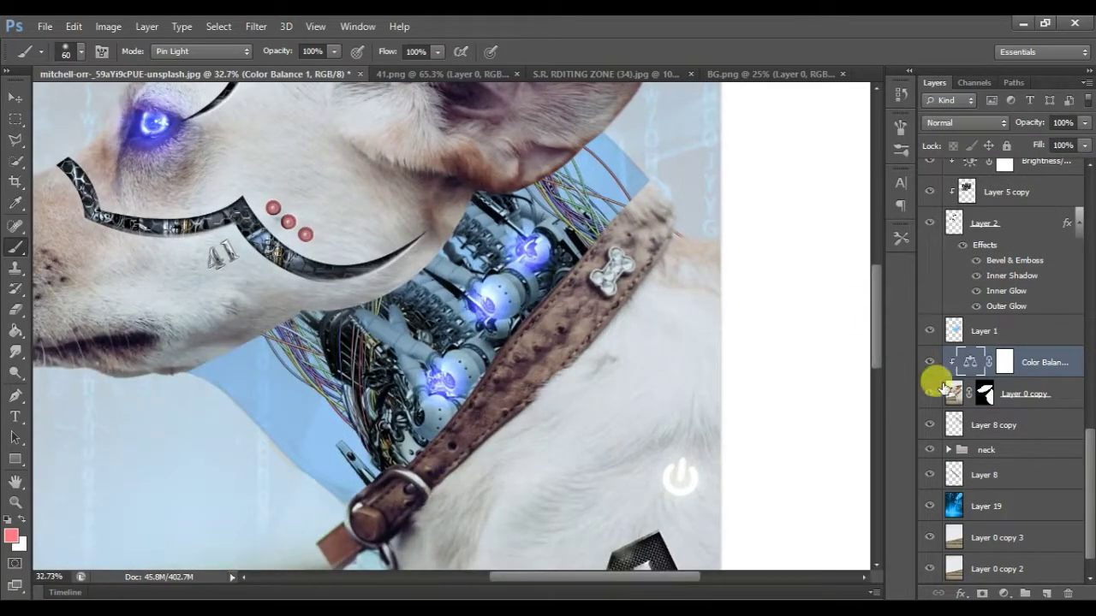
{"action": "scroll", "coordinate": [543, 372], "scroll_direction": "down", "scroll_amount": 8}
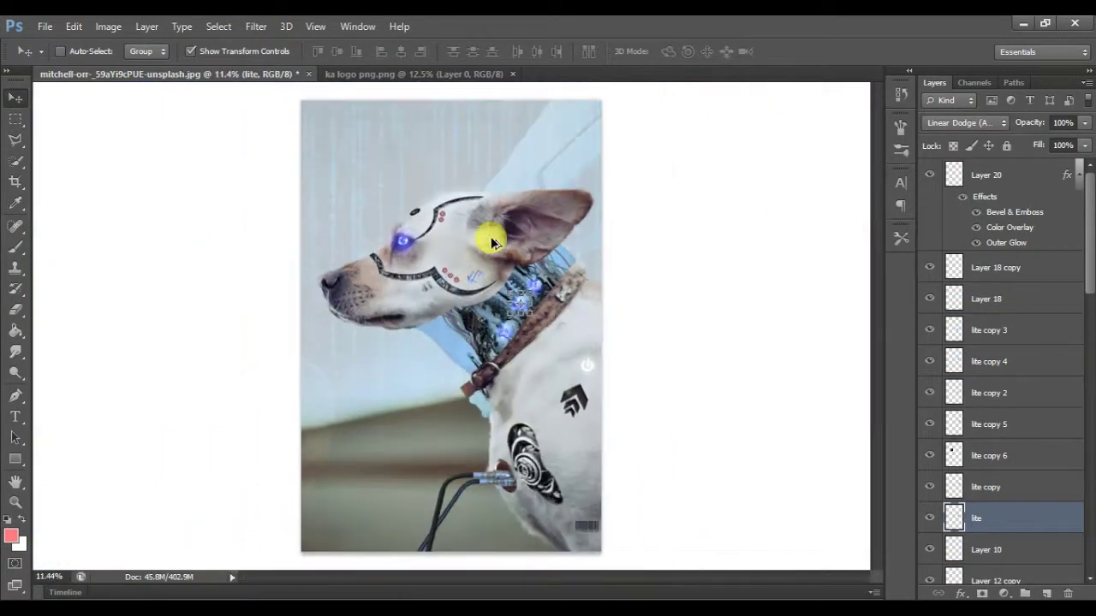
Undo the dark stroke on the chest and show the Layer 25 chest highlight
{"action": "scroll", "coordinate": [490, 236], "scroll_direction": "down", "scroll_amount": 1}
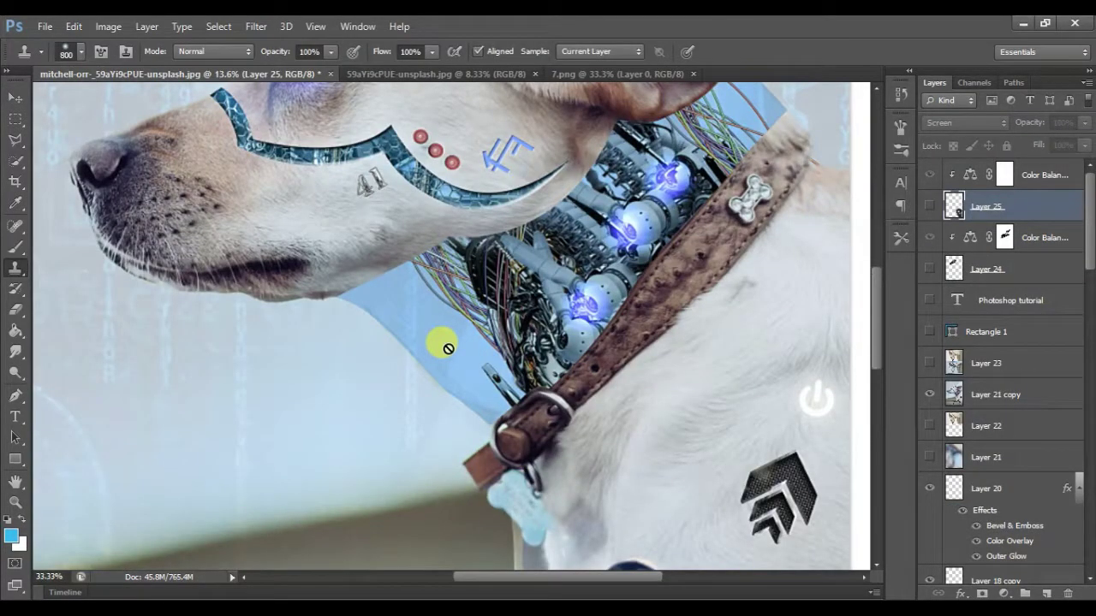
{"action": "key", "text": "ctrl+minus"}
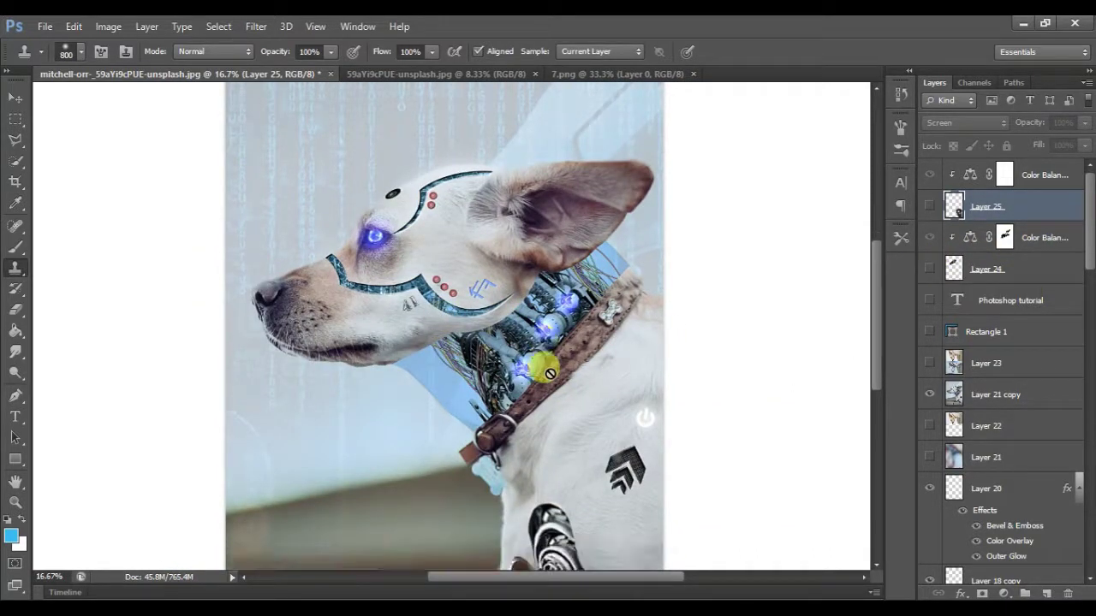
{"action": "scroll", "coordinate": [548, 368], "scroll_direction": "down", "scroll_amount": 5}
{"action": "key", "text": "ctrl+plus"}
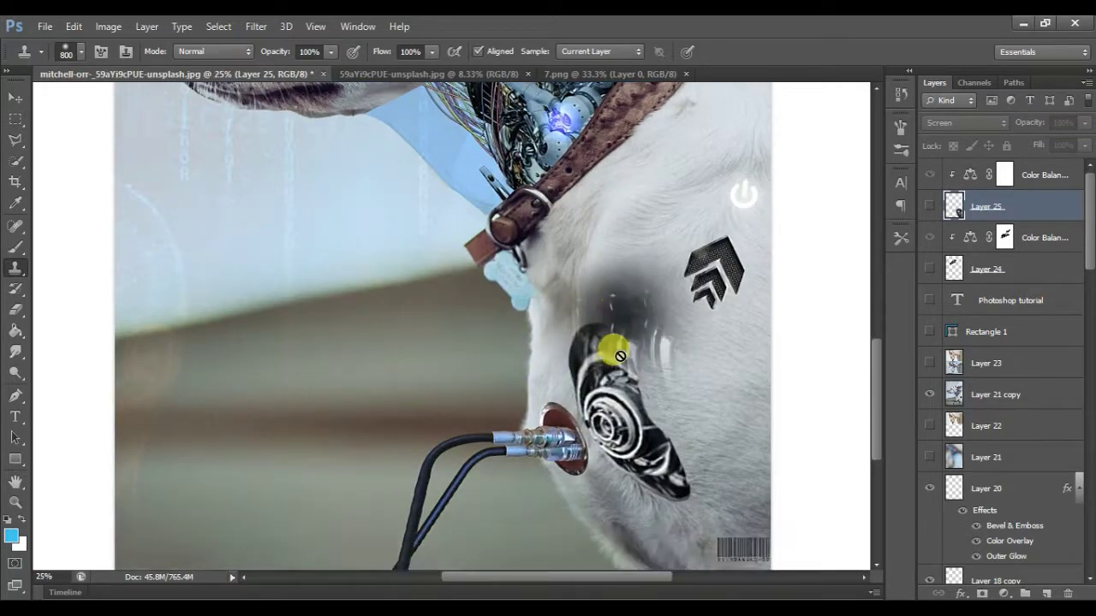
{"action": "scroll", "coordinate": [728, 334], "scroll_direction": "down", "scroll_amount": 4}
{"action": "key", "text": "ctrl+z"}
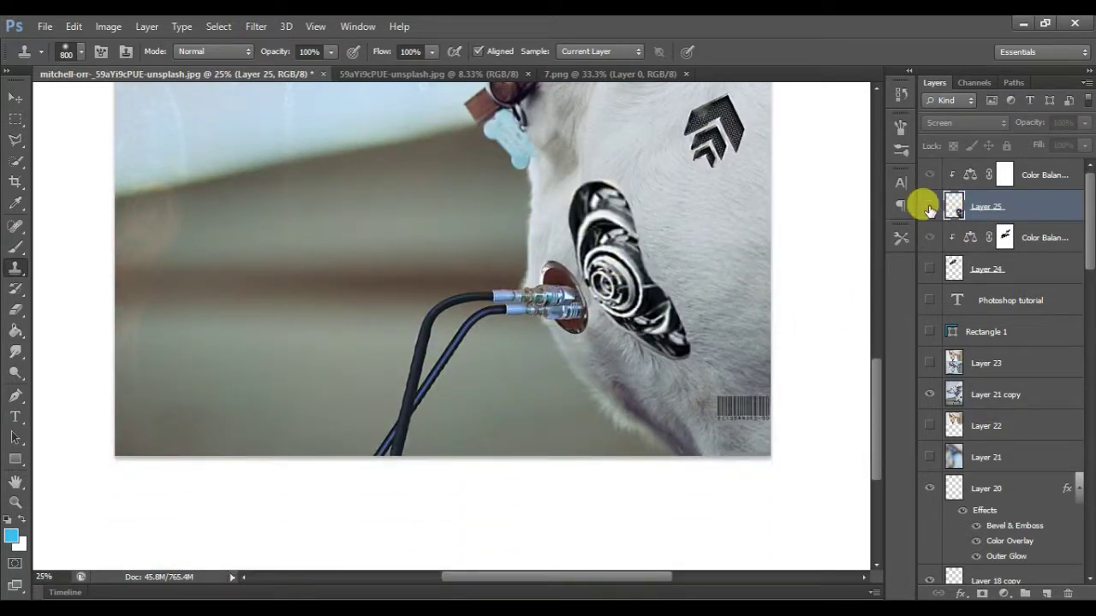
{"action": "left_click", "coordinate": [929, 206]}
Show the Layer 24 glossy head dome and zoom in and out to check the result
{"action": "key", "text": "ctrl+minus"}
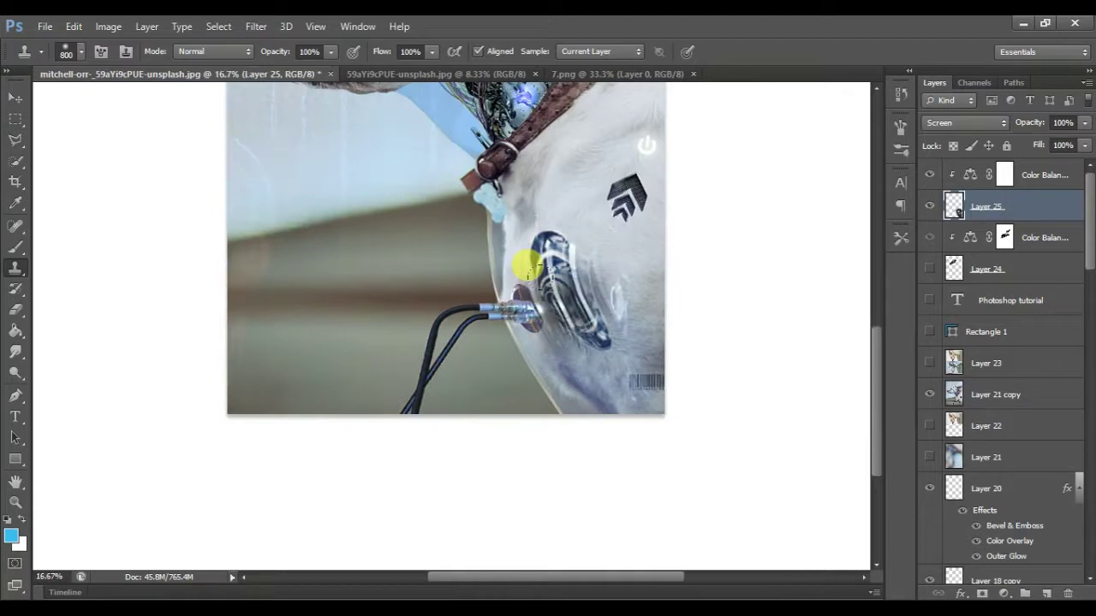
{"action": "key", "text": "ctrl+minus"}
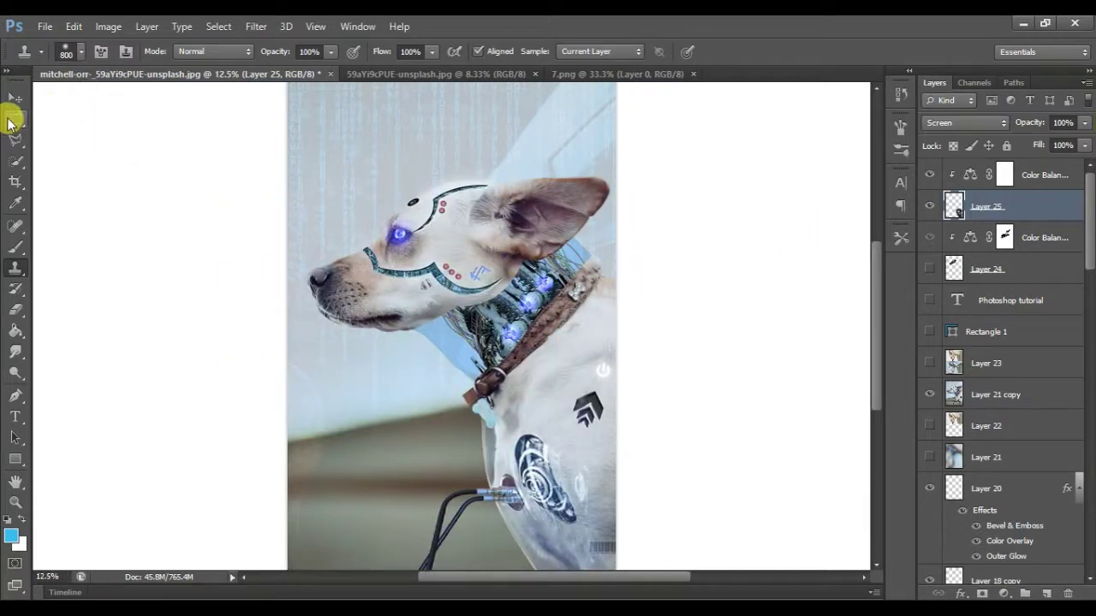
{"action": "left_click", "coordinate": [13, 118]}
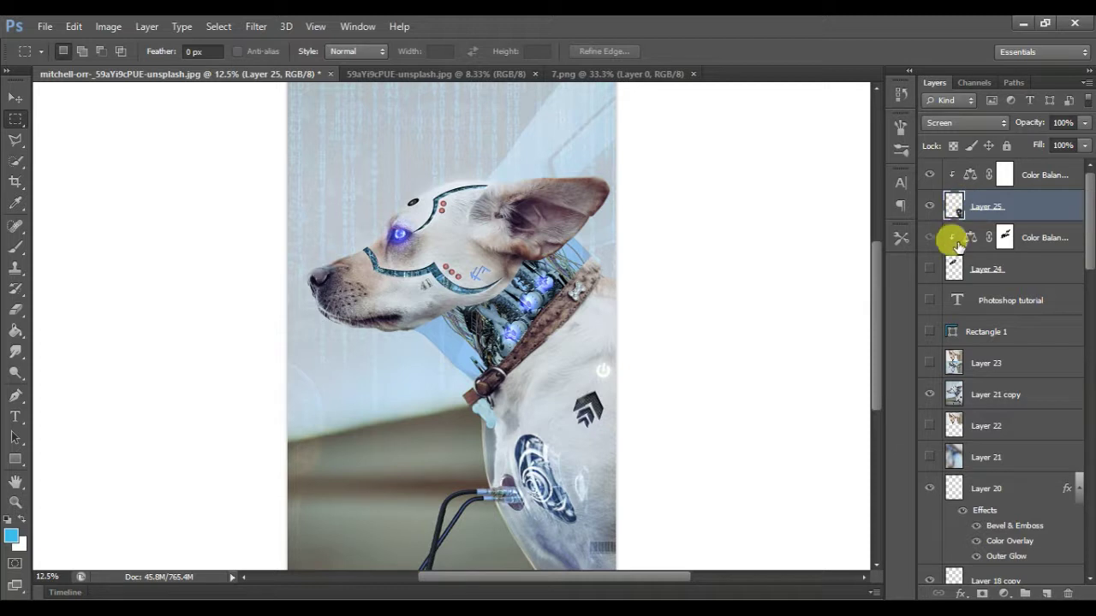
{"action": "left_click", "coordinate": [930, 270]}
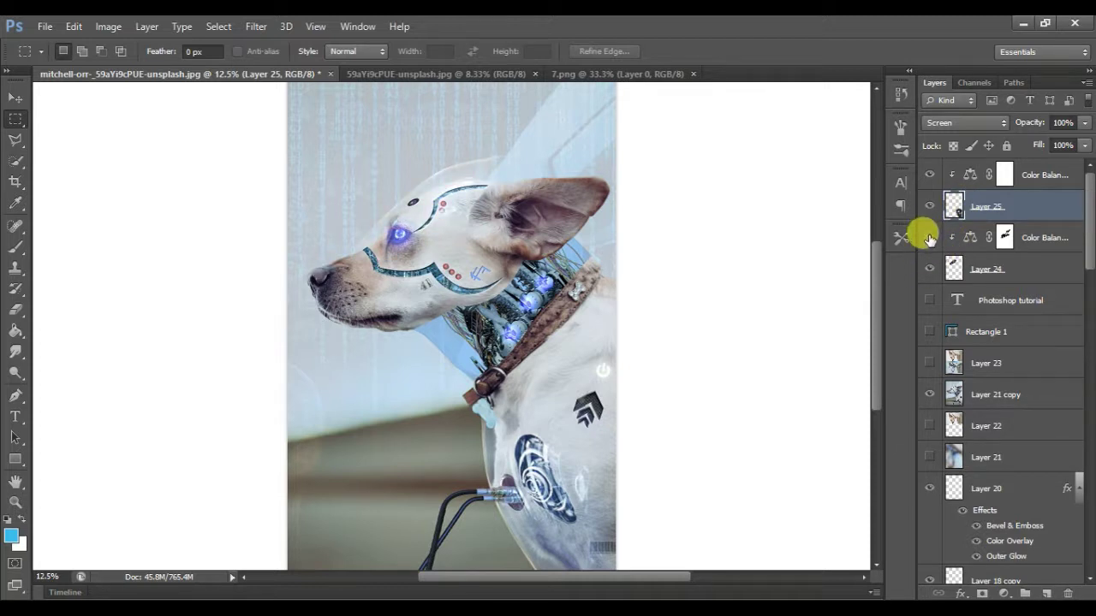
{"action": "key", "text": "ctrl+plus"}
{"action": "key", "text": "ctrl+plus"}
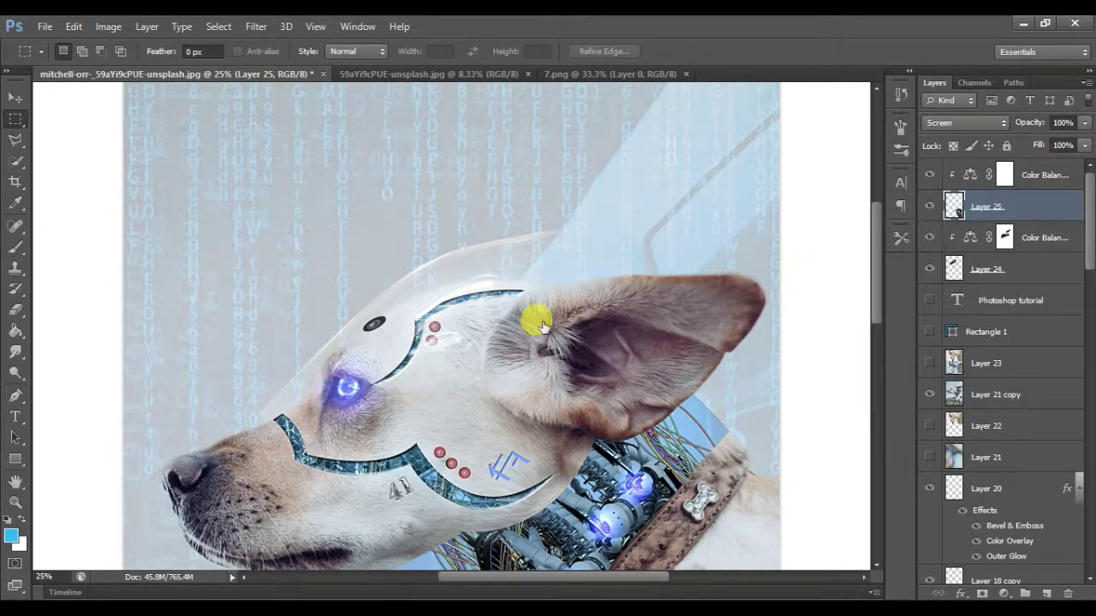
{"action": "key", "text": "ctrl+minus"}
{"action": "key", "text": "ctrl+minus"}
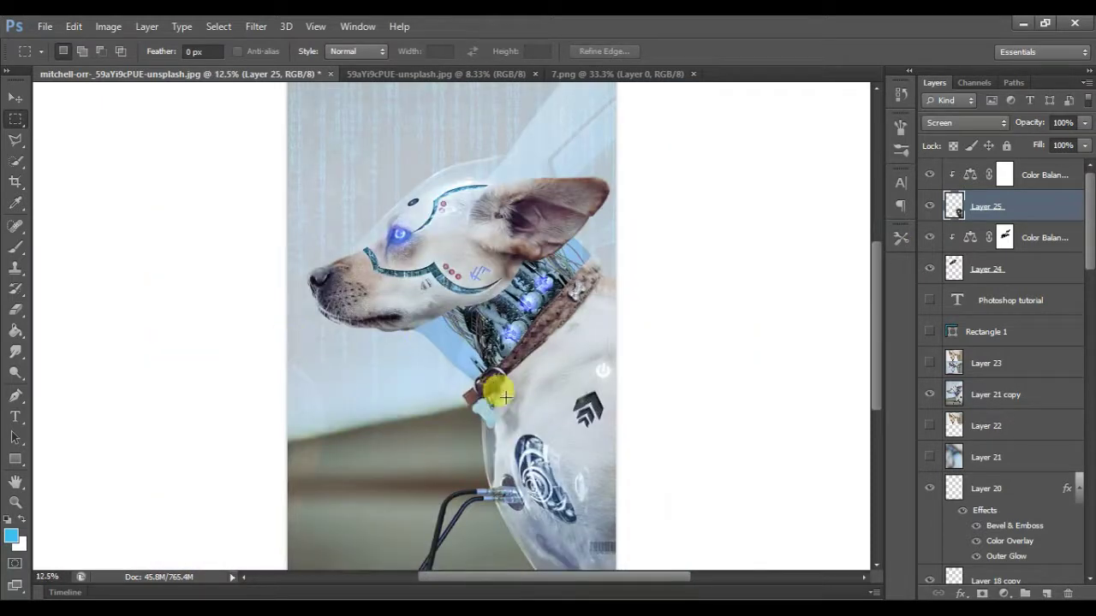